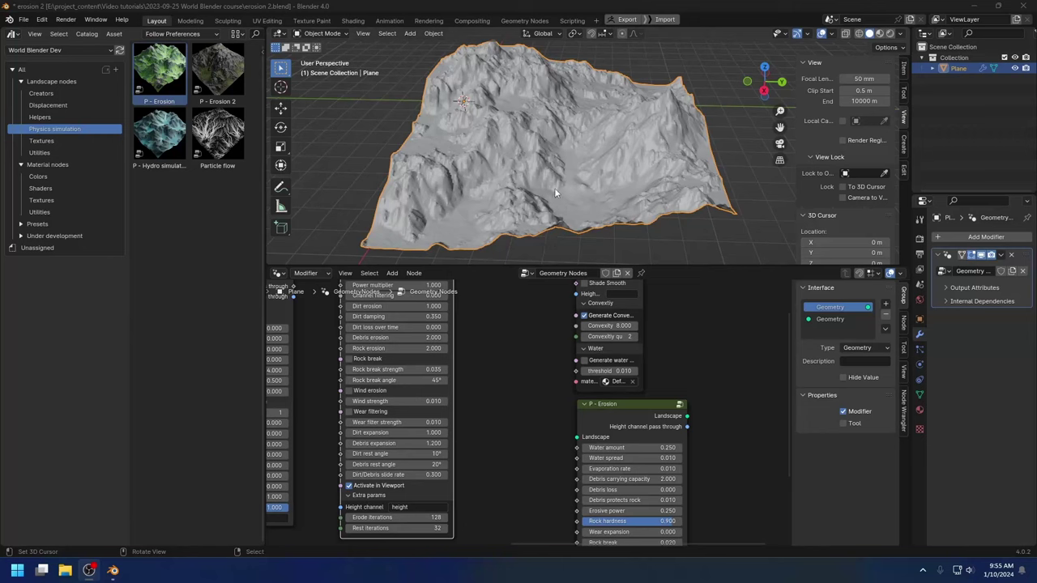
- Examine the eroded terrain from several angles and the parameters of the P - Erosion 2 node
{"action": "middle_click_drag", "start_coordinate": [585, 162], "coordinate": [544, 140]}
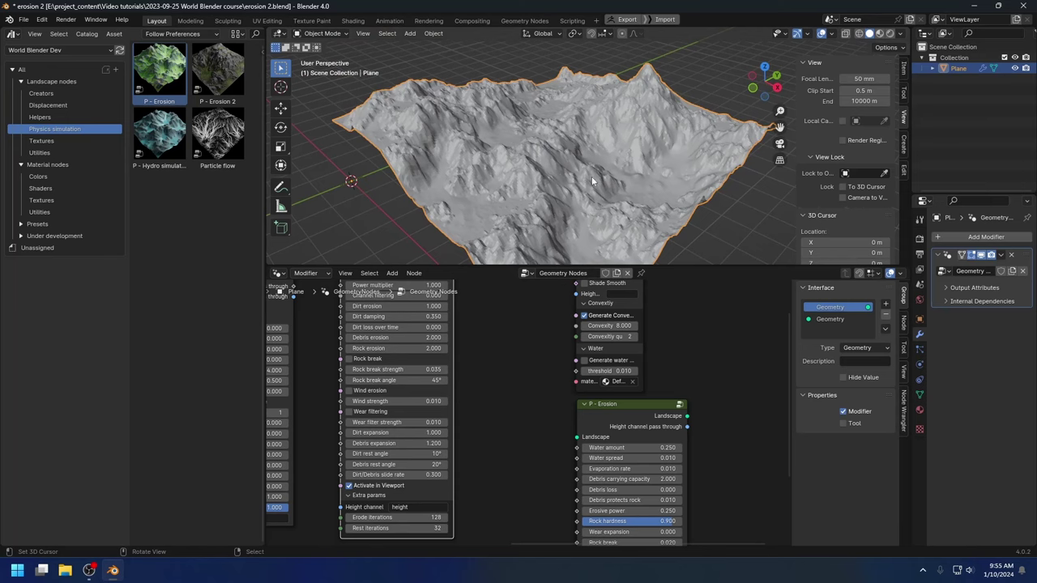
{"action": "middle_click_drag", "start_coordinate": [629, 178], "coordinate": [625, 185]}
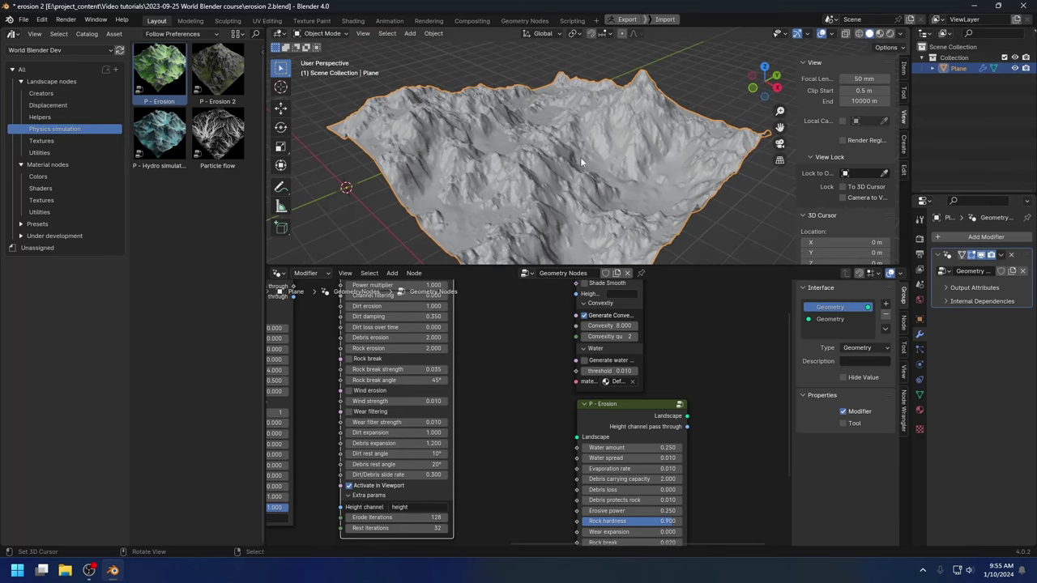
{"action": "middle_click_drag", "start_coordinate": [651, 226], "coordinate": [585, 180]}
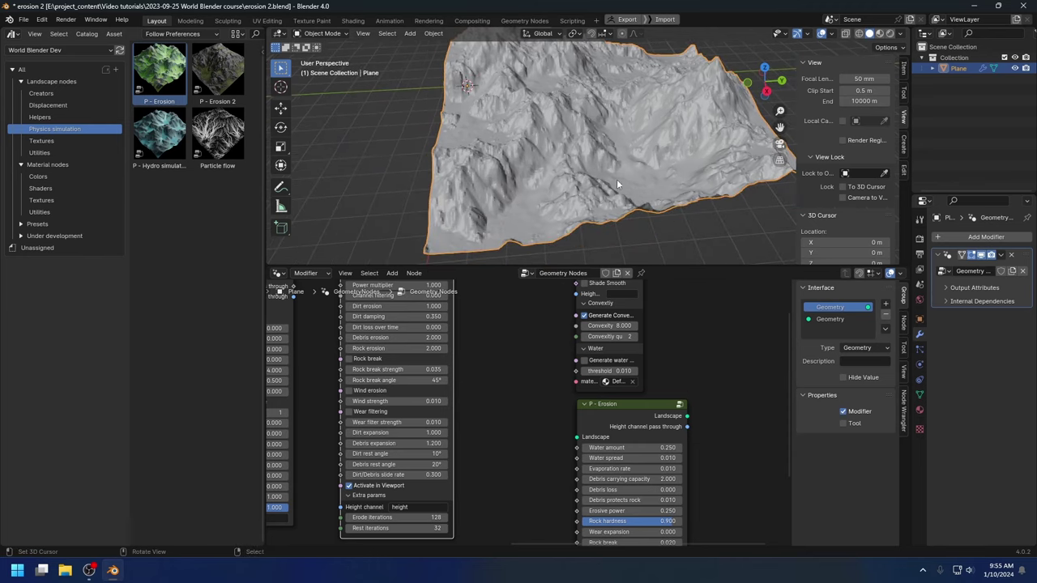
{"action": "middle_click_drag", "start_coordinate": [486, 309], "coordinate": [601, 372]}
{"action": "scroll", "coordinate": [583, 383], "scroll_direction": "down", "scroll_amount": 2}
{"action": "scroll", "coordinate": [603, 373], "scroll_direction": "up", "scroll_amount": 2}
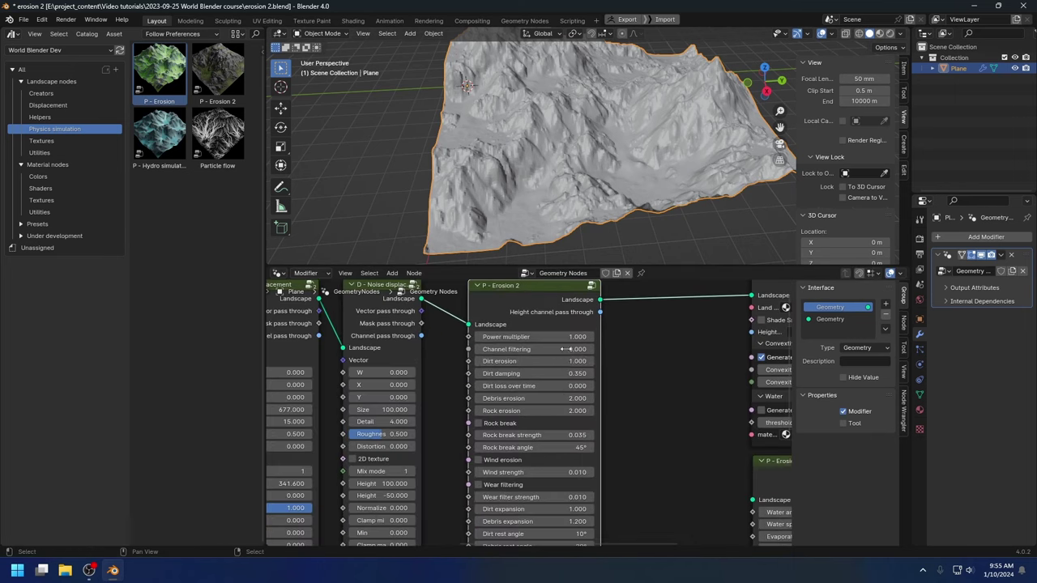
{"action": "middle_click_drag", "start_coordinate": [690, 364], "coordinate": [713, 449]}
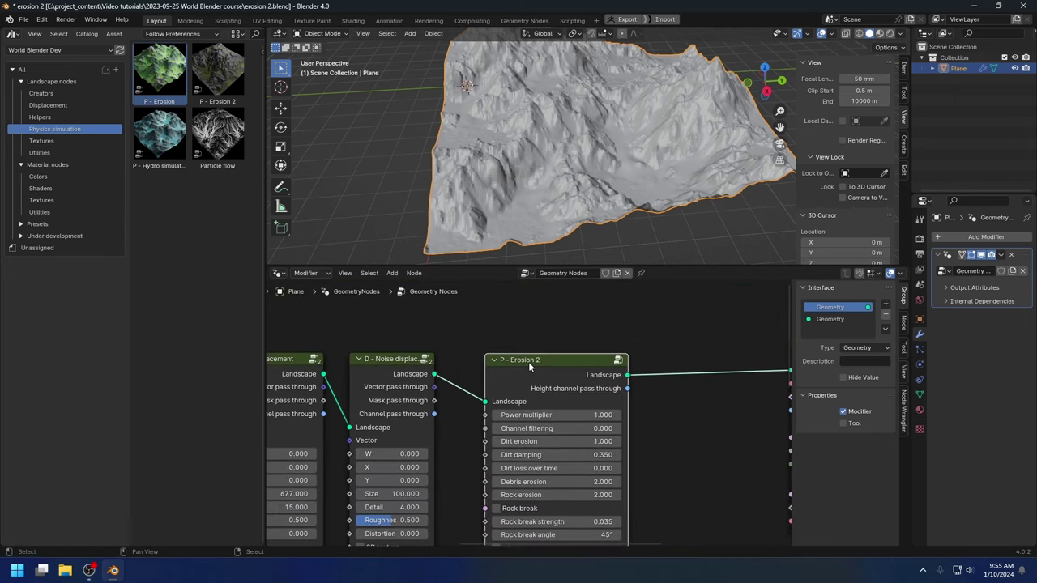
{"action": "scroll", "coordinate": [550, 368], "scroll_direction": "down", "scroll_amount": 1}
{"action": "middle_click_drag", "start_coordinate": [571, 380], "coordinate": [568, 326]}
{"action": "left_click_drag", "start_coordinate": [528, 310], "coordinate": [515, 309]}
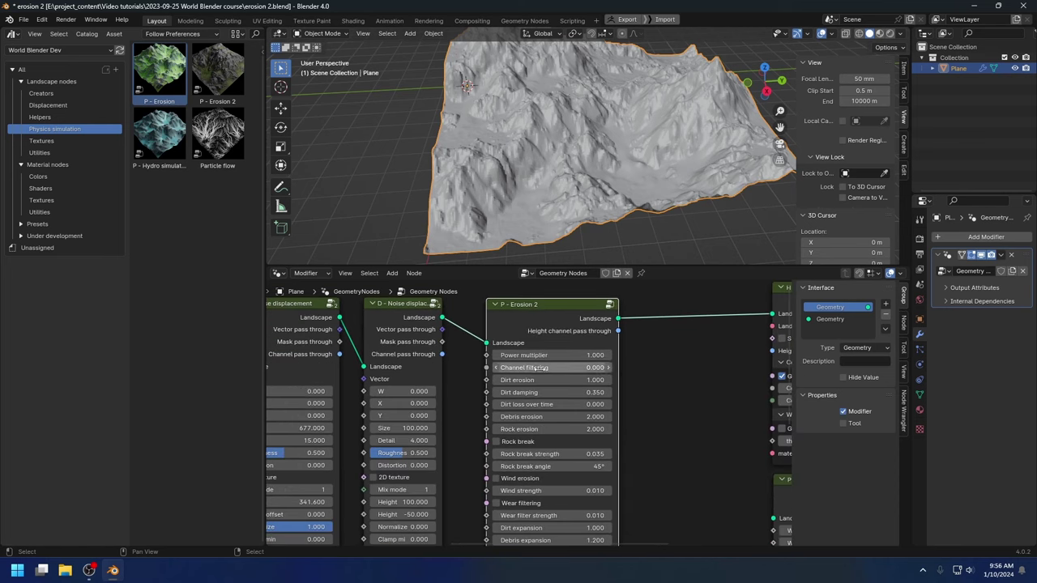
{"action": "middle_click_drag", "start_coordinate": [680, 365], "coordinate": [677, 358]}
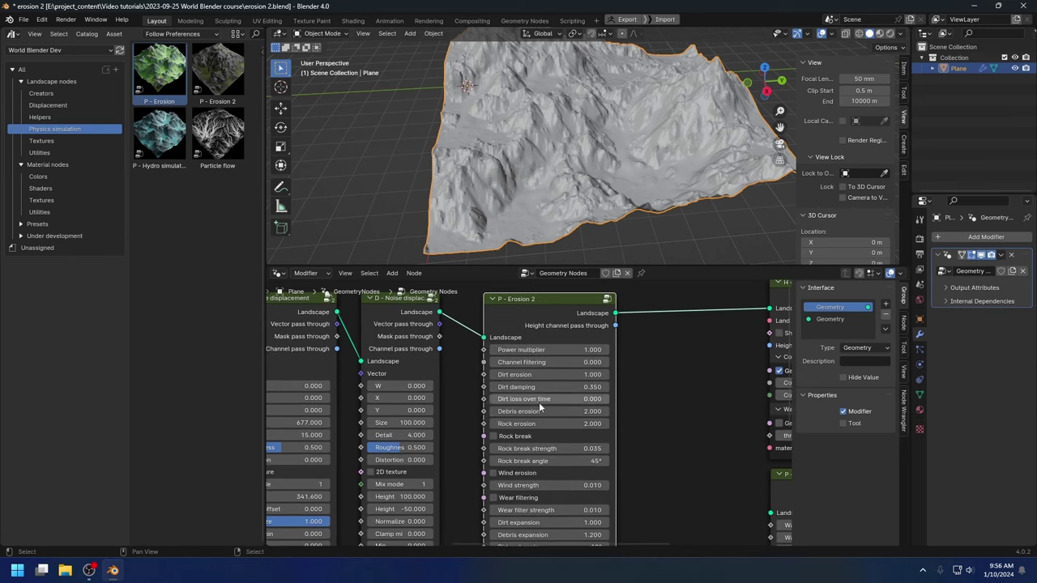
{"action": "middle_click_drag", "start_coordinate": [658, 420], "coordinate": [648, 332]}
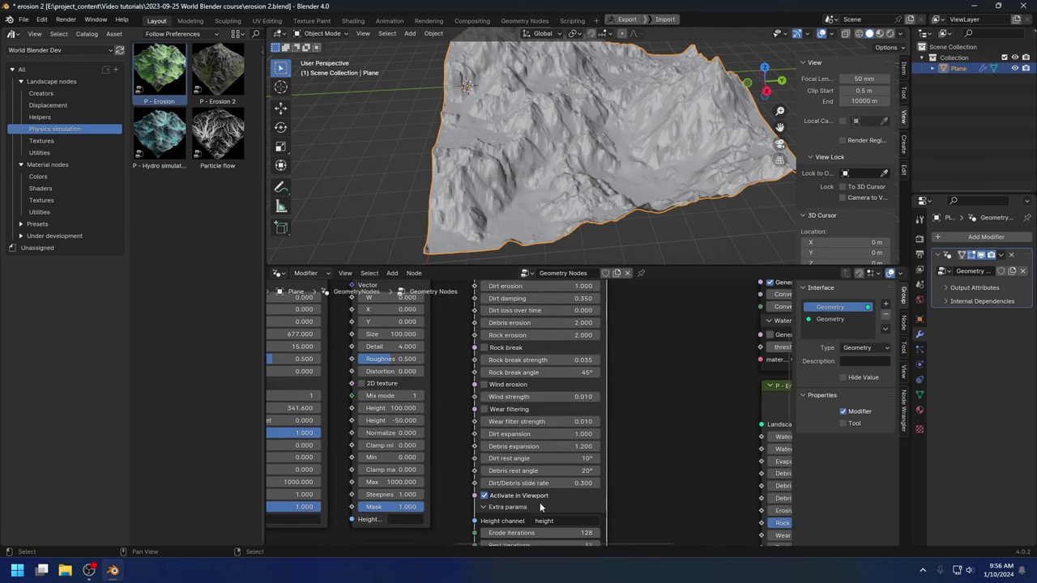
- Move the H - Landscape node farther right and place the P - Erosion node directly beside P - Erosion 2
{"action": "middle_click_drag", "start_coordinate": [637, 472], "coordinate": [505, 536]}
{"action": "scroll", "coordinate": [629, 387], "scroll_direction": "down", "scroll_amount": 6}
{"action": "left_click_drag", "start_coordinate": [599, 361], "coordinate": [681, 365]}
{"action": "left_click_drag", "start_coordinate": [698, 349], "coordinate": [789, 405]}
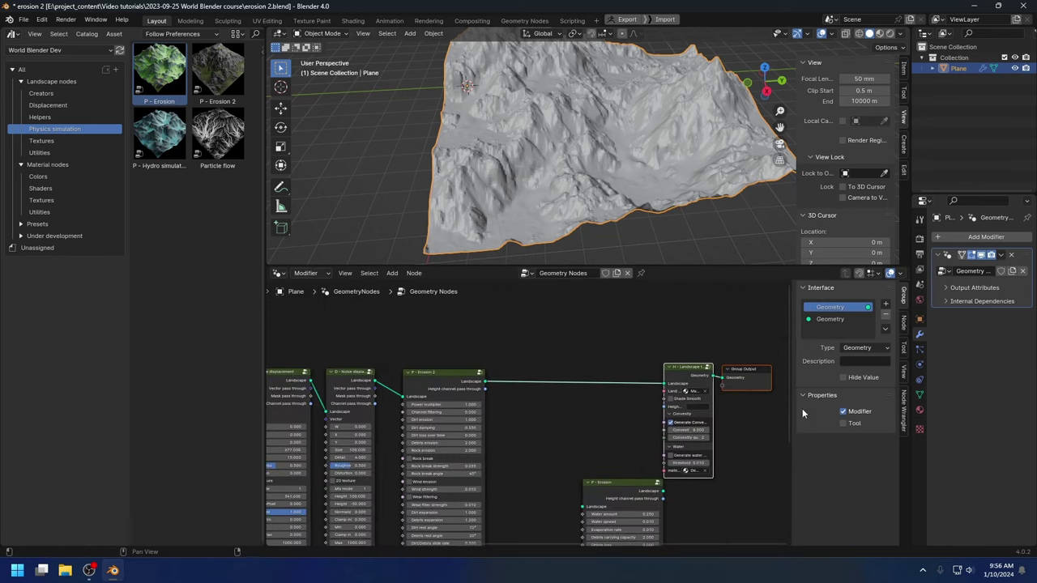
{"action": "left_click_drag", "start_coordinate": [681, 366], "coordinate": [747, 371]}
{"action": "left_click_drag", "start_coordinate": [611, 483], "coordinate": [537, 429]}
{"action": "scroll", "coordinate": [539, 434], "scroll_direction": "up", "scroll_amount": 4}
{"action": "mouse_move", "coordinate": [538, 423]}
{"action": "middle_mouse_down"}
{"action": "mouse_move", "coordinate": [542, 306]}
{"action": "mouse_move", "coordinate": [540, 460]}
{"action": "mouse_move", "coordinate": [540, 326]}
{"action": "mouse_move", "coordinate": [541, 410]}
{"action": "middle_mouse_up"}
{"action": "scroll", "coordinate": [537, 448], "scroll_direction": "down", "scroll_amount": 3}
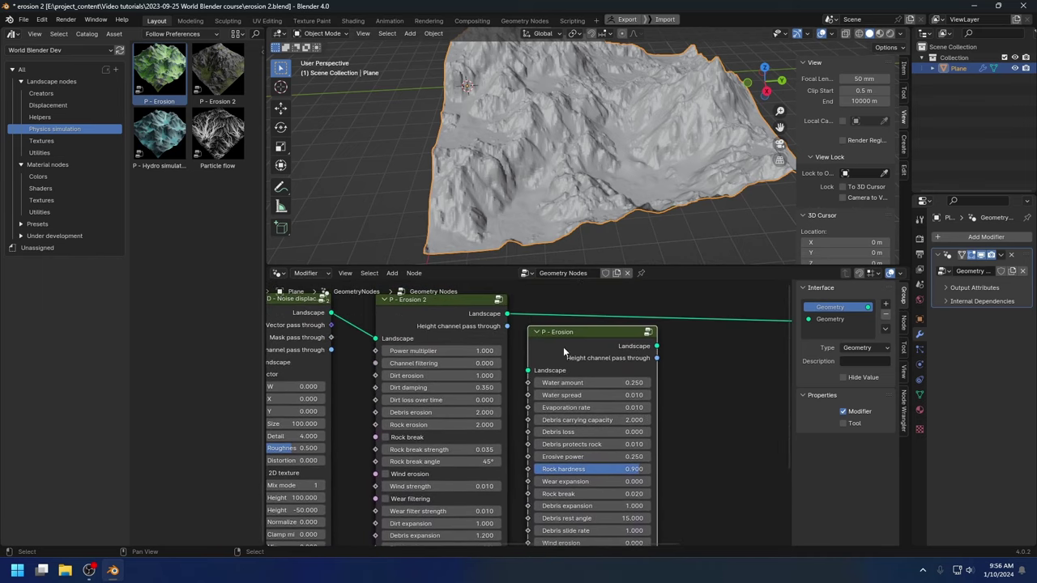
{"action": "left_click_drag", "start_coordinate": [563, 347], "coordinate": [572, 355]}
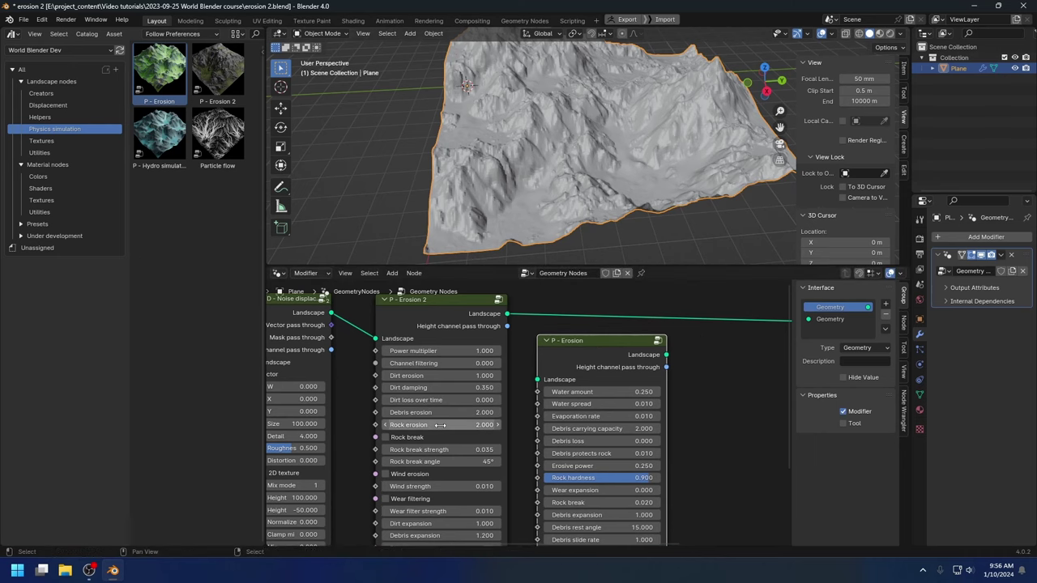
- Compare the wear, debris, rest angle, wind and iteration parameters of P - Erosion with those of P - Erosion 2
{"action": "middle_click_drag", "start_coordinate": [524, 415], "coordinate": [528, 323]}
{"action": "scroll", "coordinate": [533, 397], "scroll_direction": "up", "scroll_amount": 1}
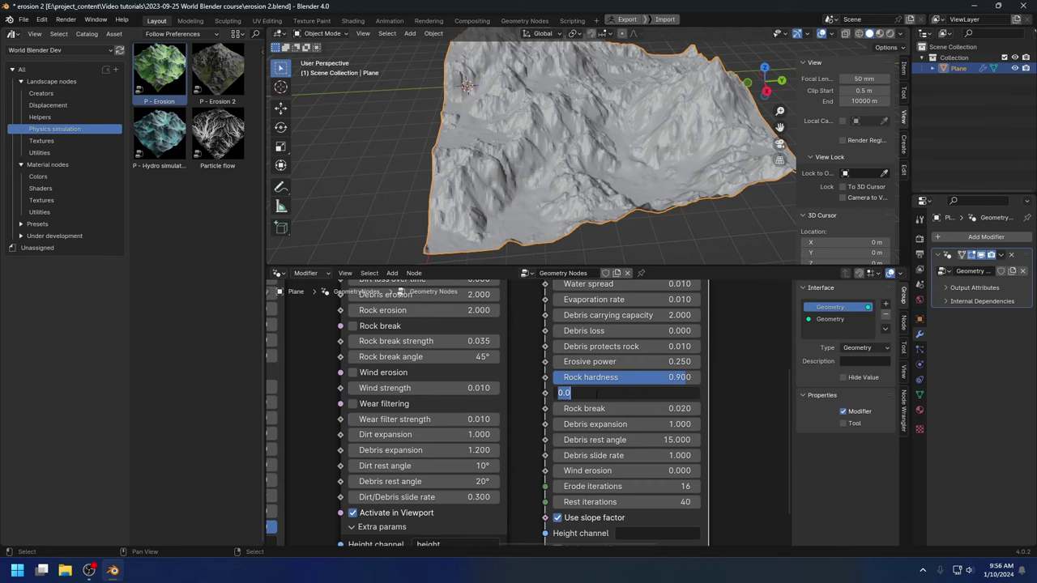
{"action": "scroll", "coordinate": [524, 383], "scroll_direction": "up", "scroll_amount": 1}
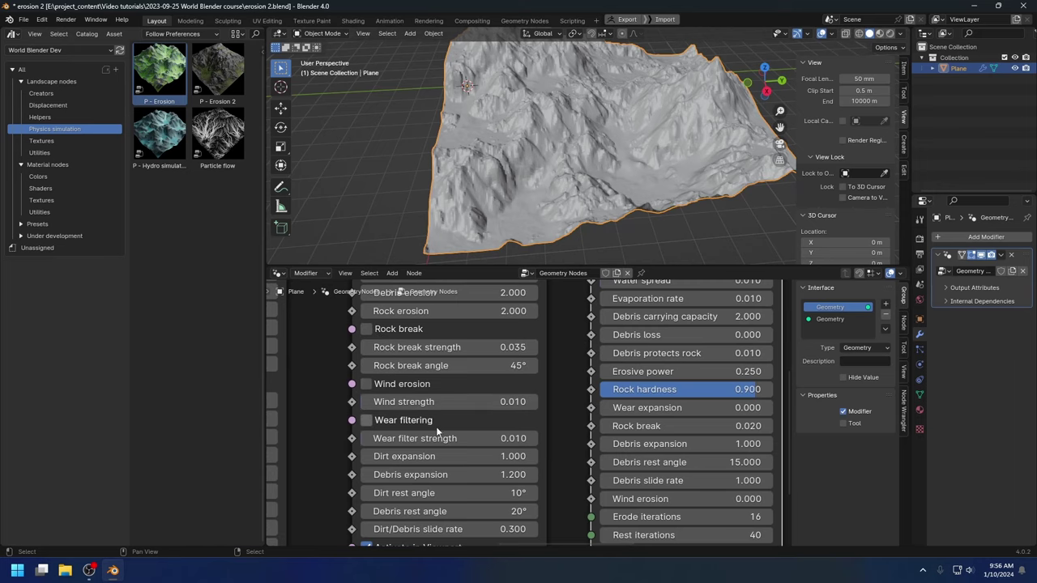
{"action": "middle_click_drag", "start_coordinate": [571, 454], "coordinate": [567, 362]}
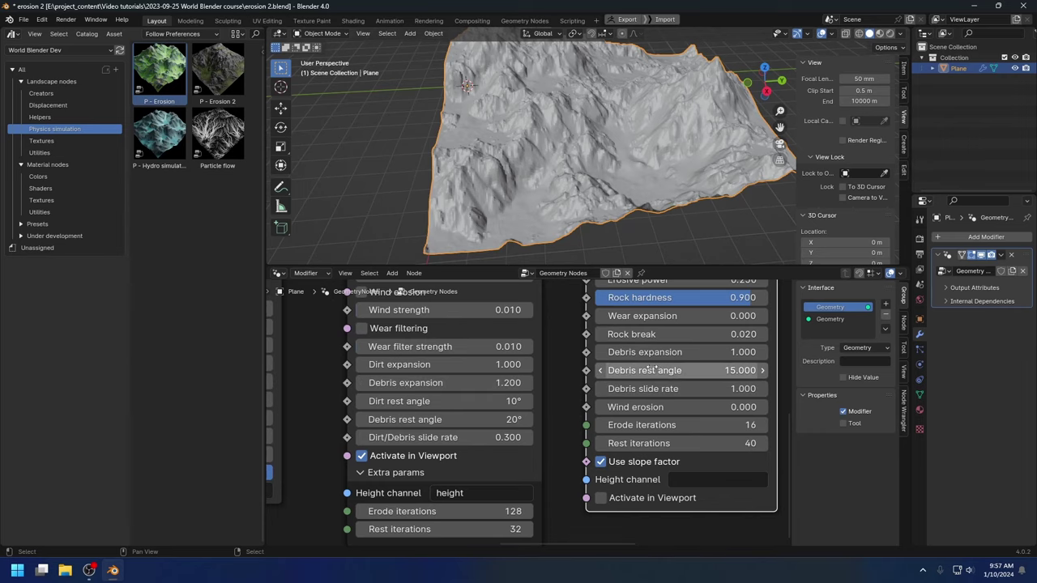
{"action": "left_click", "coordinate": [611, 374]}
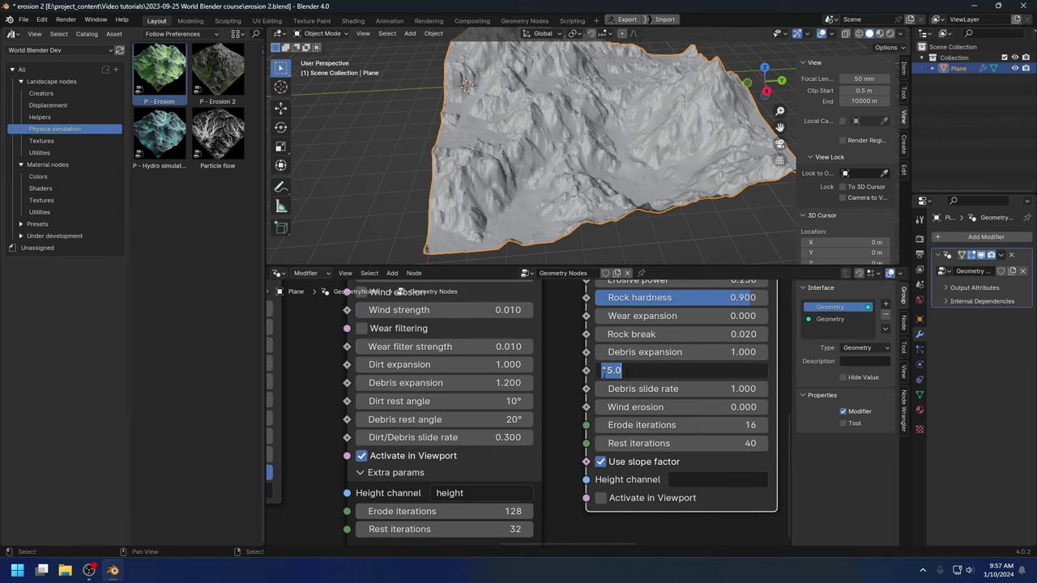
{"action": "key", "text": "Escape"}
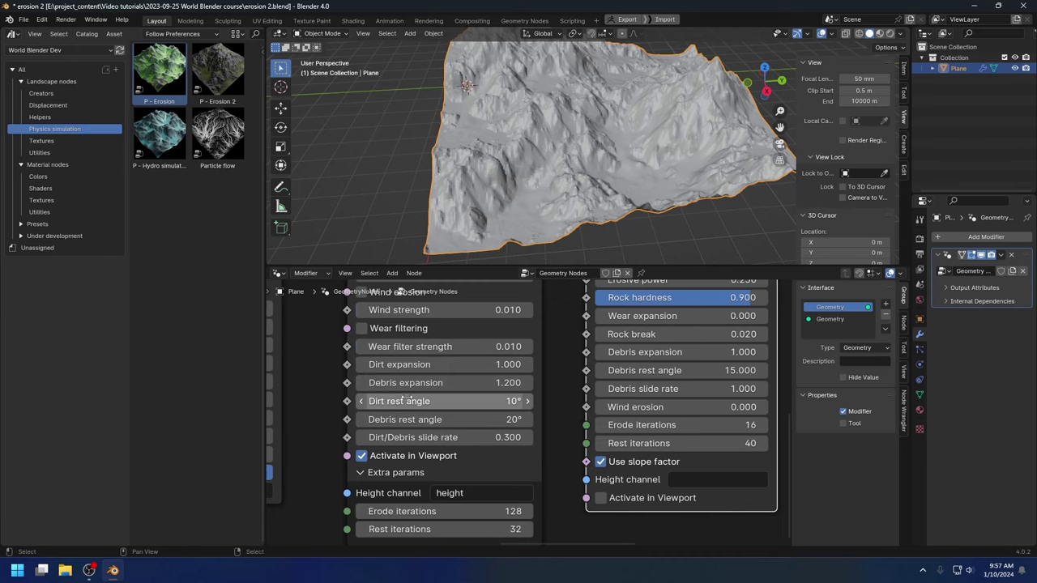
{"action": "scroll", "coordinate": [523, 413], "scroll_direction": "down", "scroll_amount": 3}
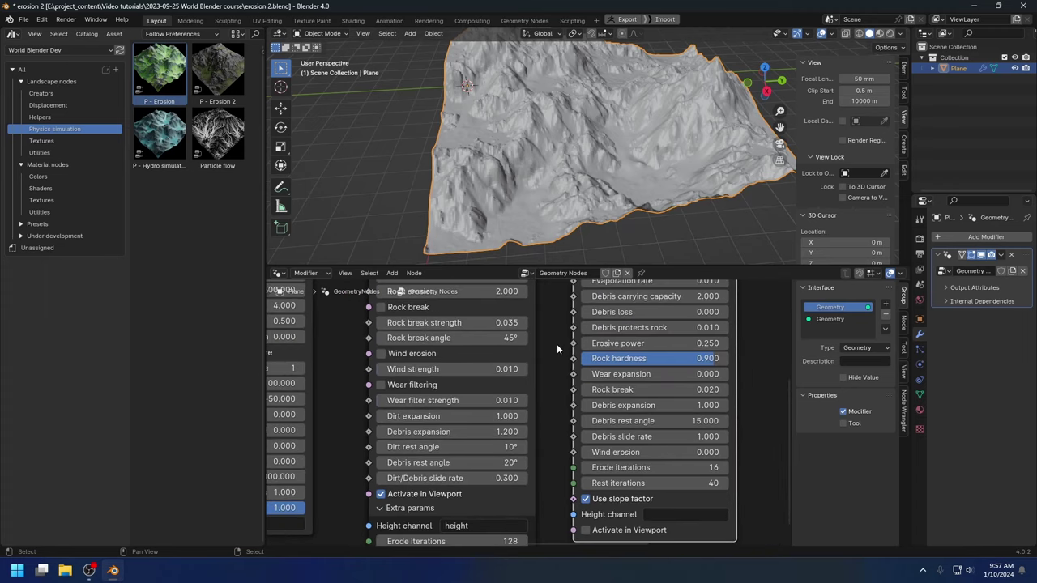
{"action": "middle_click_drag", "start_coordinate": [556, 343], "coordinate": [554, 444]}
{"action": "middle_click_drag", "start_coordinate": [554, 363], "coordinate": [550, 312]}
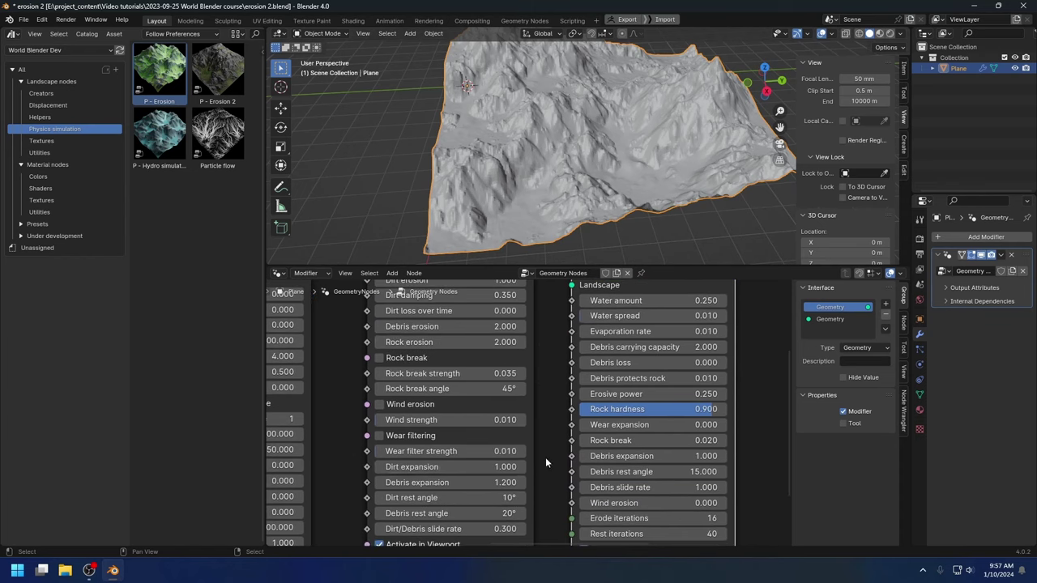
{"action": "middle_click_drag", "start_coordinate": [545, 458], "coordinate": [550, 393]}
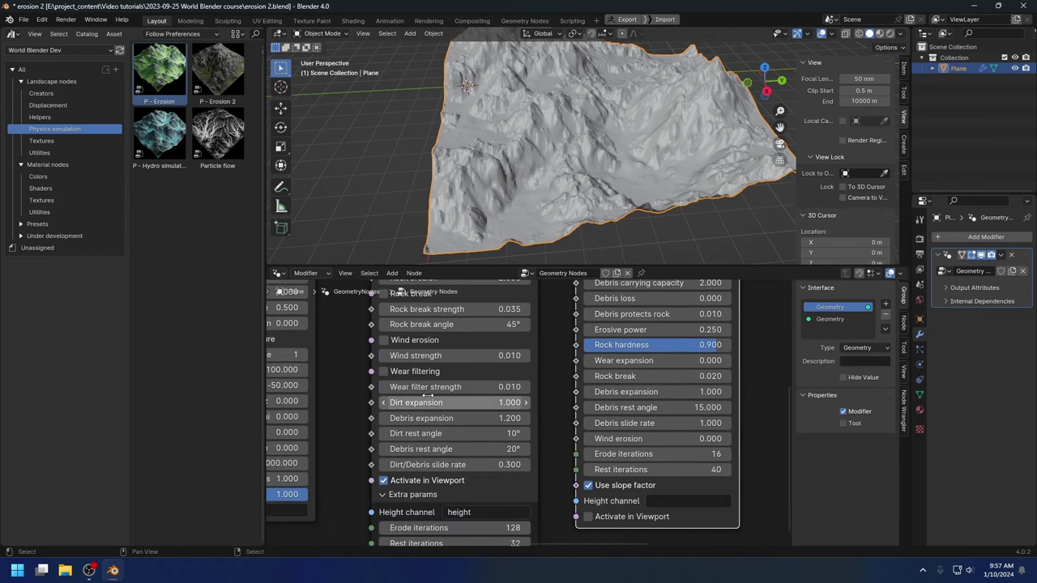
{"action": "middle_click_drag", "start_coordinate": [554, 302], "coordinate": [561, 334]}
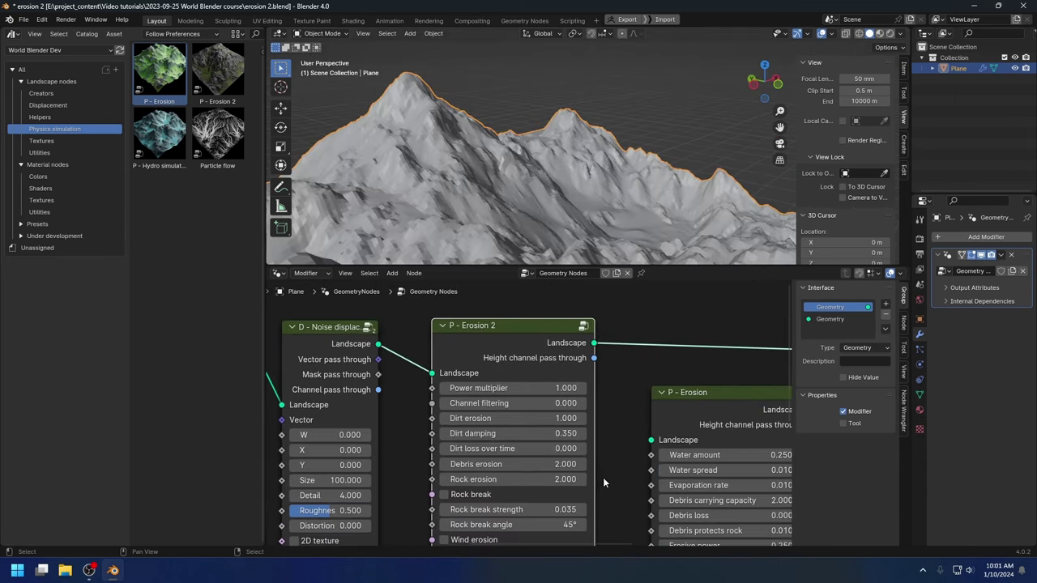
- Examine the outputs and upper erosion parameters of the P - Erosion 2 node next to P - Erosion
{"action": "scroll", "coordinate": [602, 477], "scroll_direction": "up", "scroll_amount": 3}
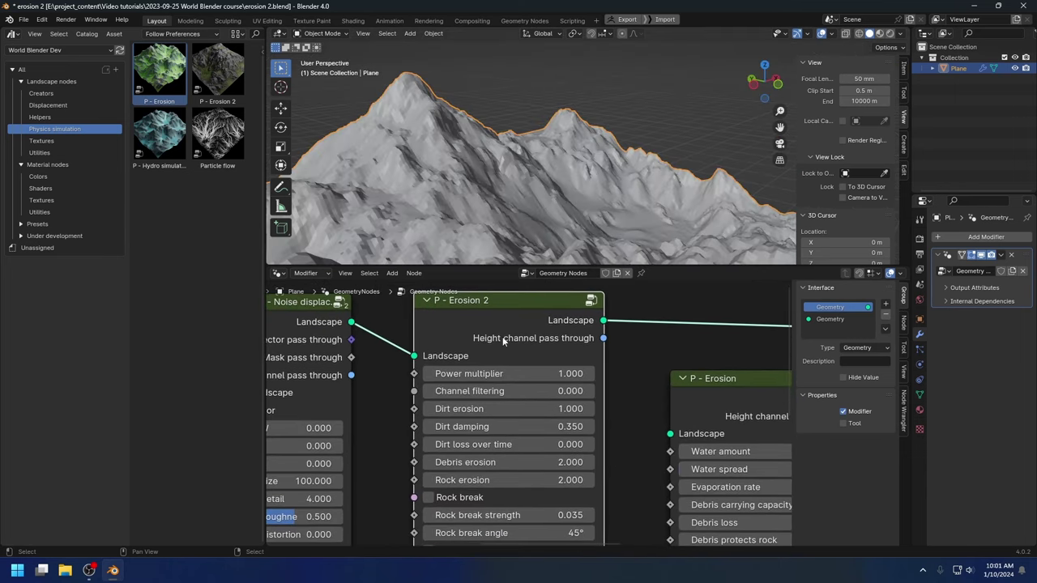
{"action": "middle_click_drag", "start_coordinate": [490, 353], "coordinate": [483, 328]}
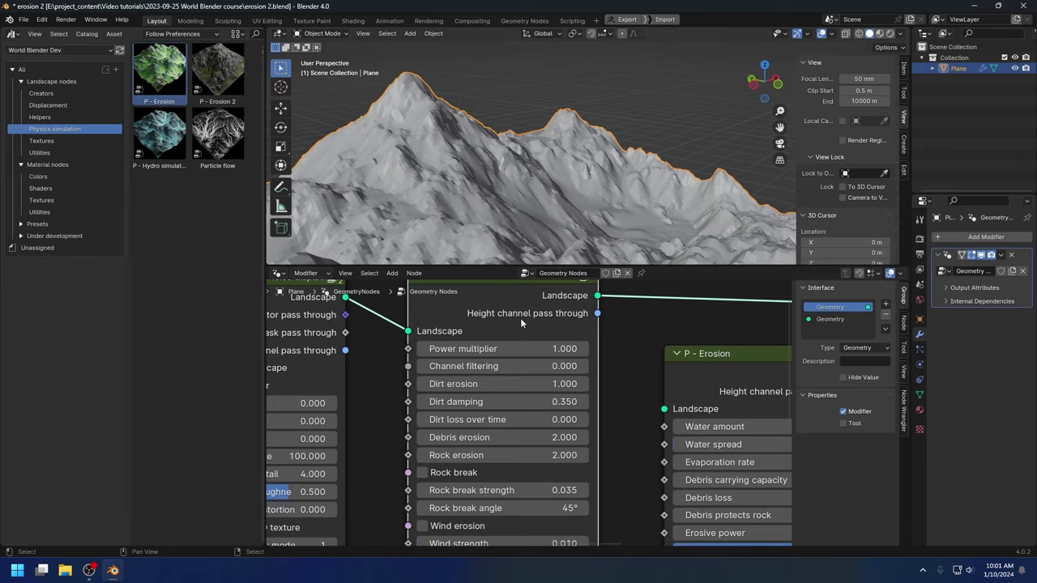
{"action": "middle_click_drag", "start_coordinate": [612, 404], "coordinate": [549, 480]}
{"action": "left_click_drag", "start_coordinate": [423, 391], "coordinate": [413, 392]}
{"action": "middle_click_drag", "start_coordinate": [623, 355], "coordinate": [550, 331]}
{"action": "scroll", "coordinate": [547, 335], "scroll_direction": "down", "scroll_amount": 2}
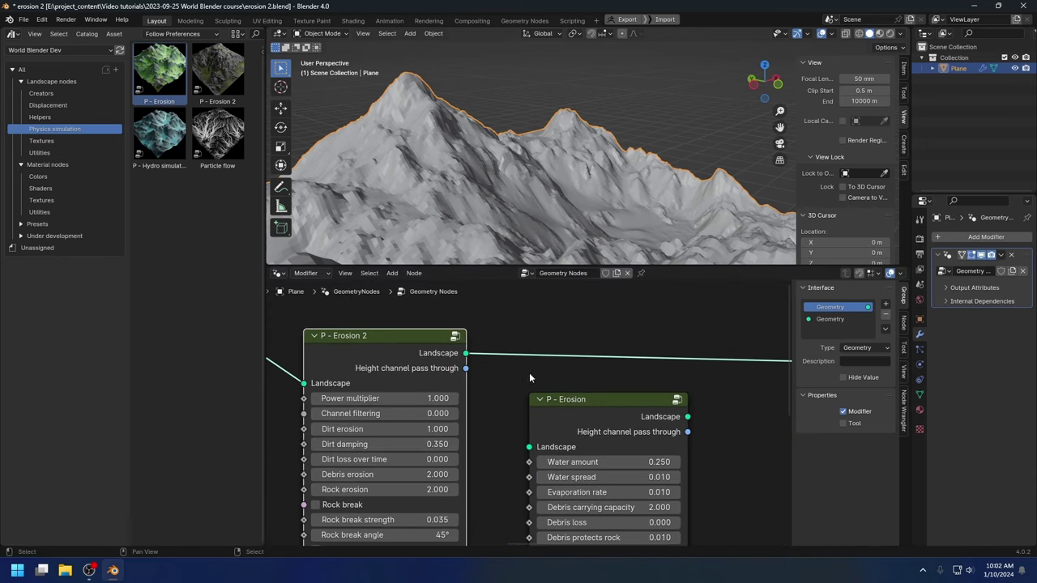
{"action": "left_click_drag", "start_coordinate": [563, 409], "coordinate": [582, 418]}
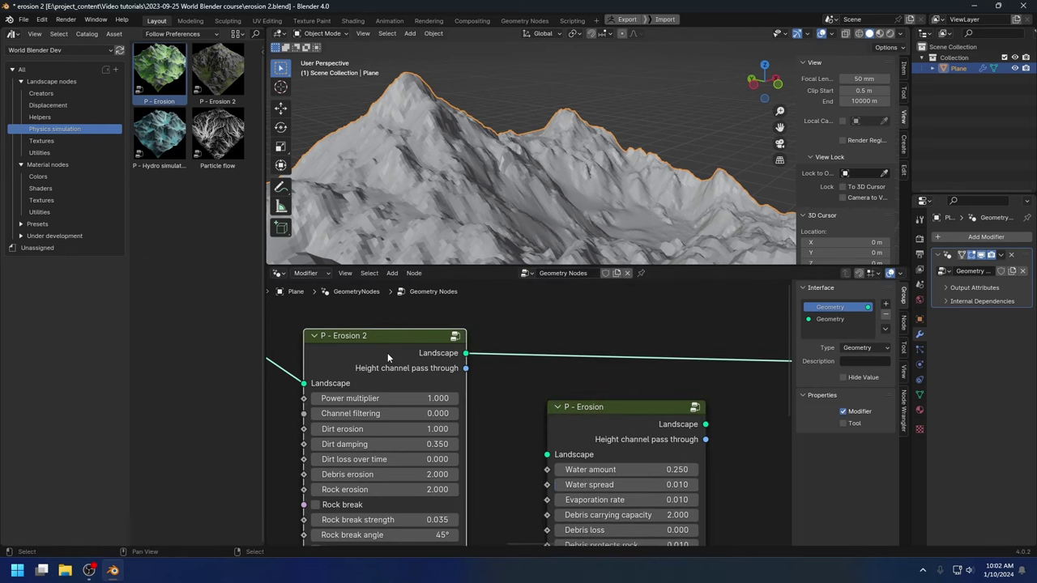
{"action": "middle_click_drag", "start_coordinate": [541, 353], "coordinate": [526, 385]}
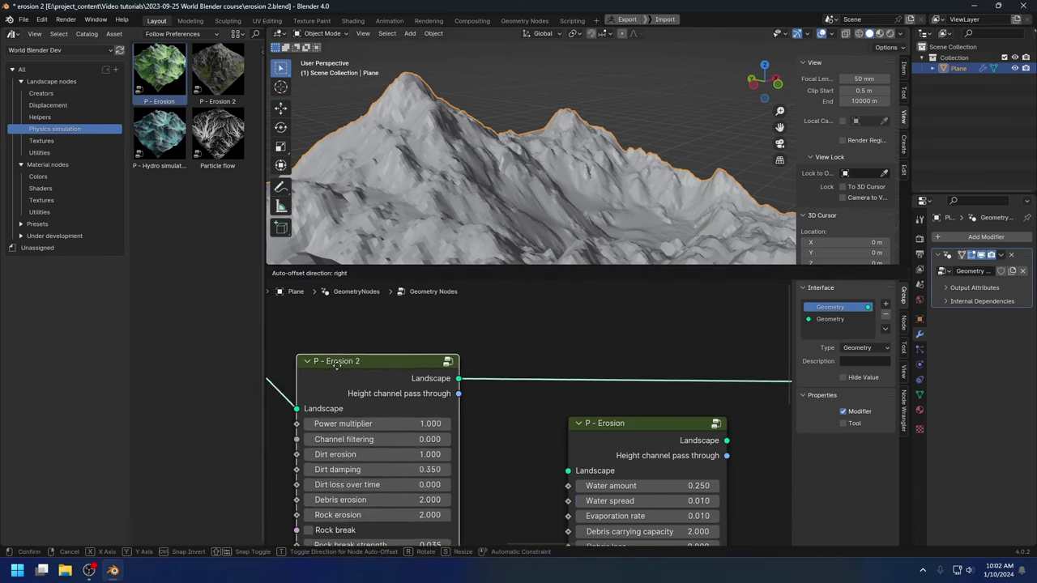
{"action": "middle_click_drag", "start_coordinate": [449, 346], "coordinate": [518, 337]}
{"action": "left_click_drag", "start_coordinate": [451, 361], "coordinate": [456, 357]}
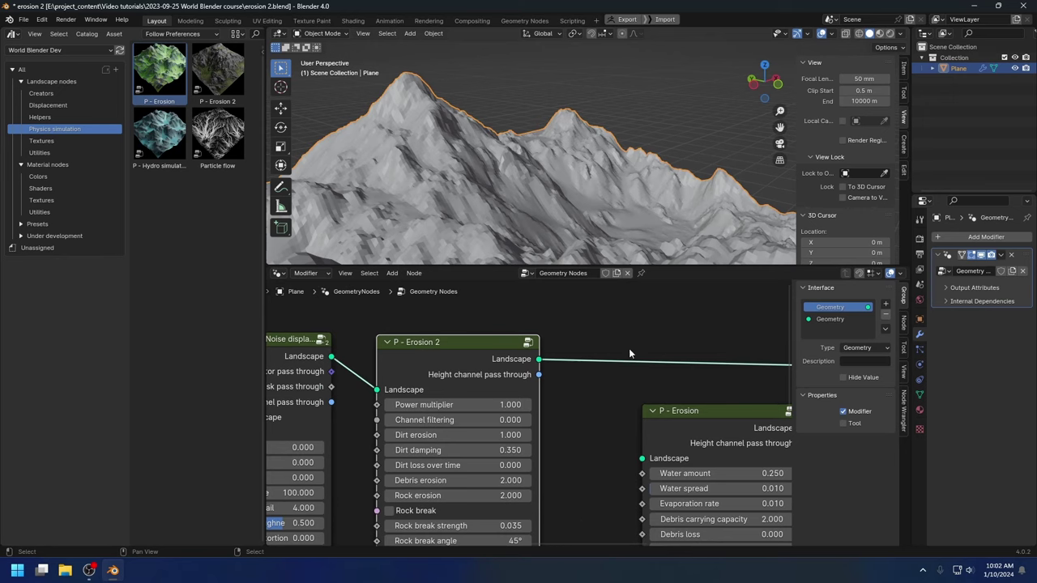
- Review the P - Erosion node's water and debris parameters and return to the P - Erosion 2 node for comparison
{"action": "middle_click_drag", "start_coordinate": [645, 385], "coordinate": [443, 338]}
{"action": "left_click_drag", "start_coordinate": [474, 372], "coordinate": [473, 354]}
{"action": "middle_click_drag", "start_coordinate": [672, 418], "coordinate": [669, 384]}
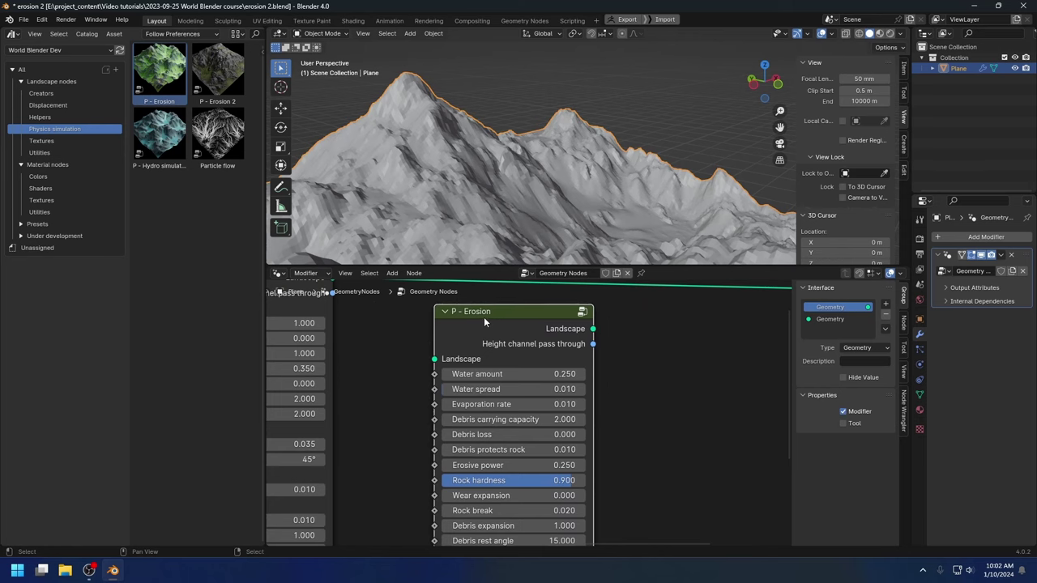
{"action": "left_click_drag", "start_coordinate": [483, 317], "coordinate": [481, 326]}
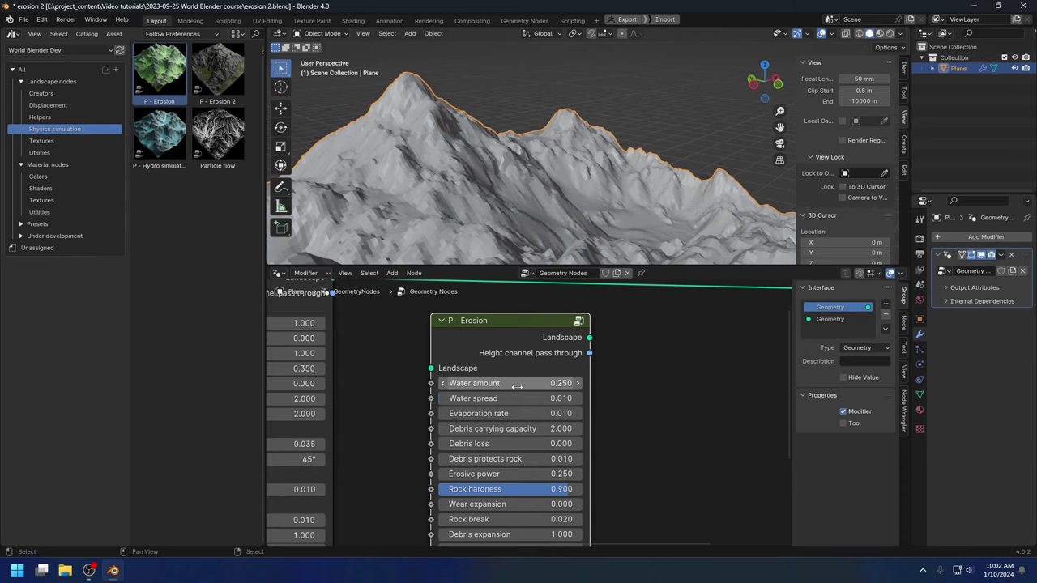
{"action": "middle_click_drag", "start_coordinate": [678, 379], "coordinate": [749, 440]}
{"action": "middle_click_drag", "start_coordinate": [473, 377], "coordinate": [620, 406]}
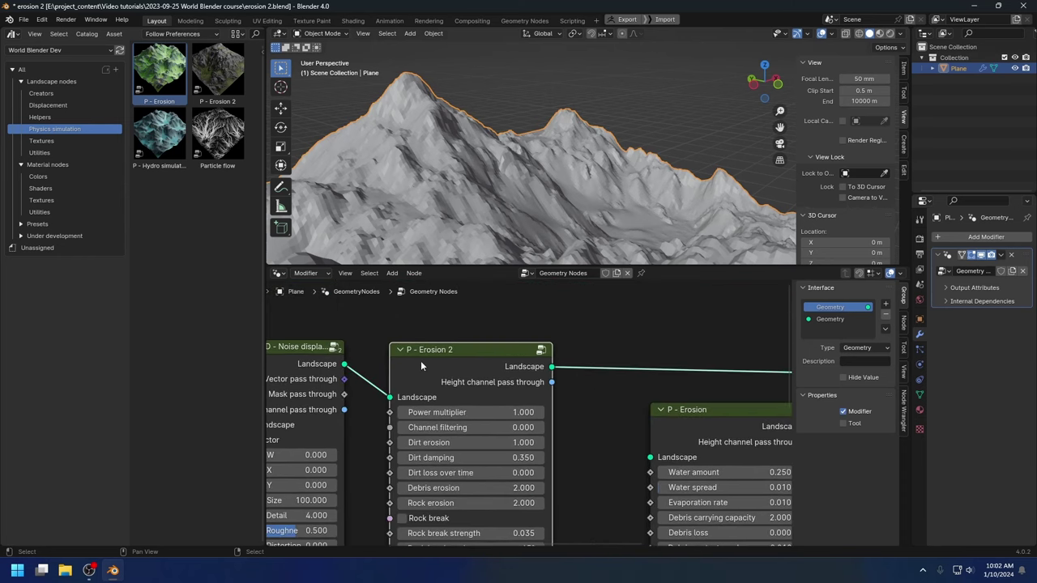
{"action": "left_click_drag", "start_coordinate": [420, 360], "coordinate": [423, 364]}
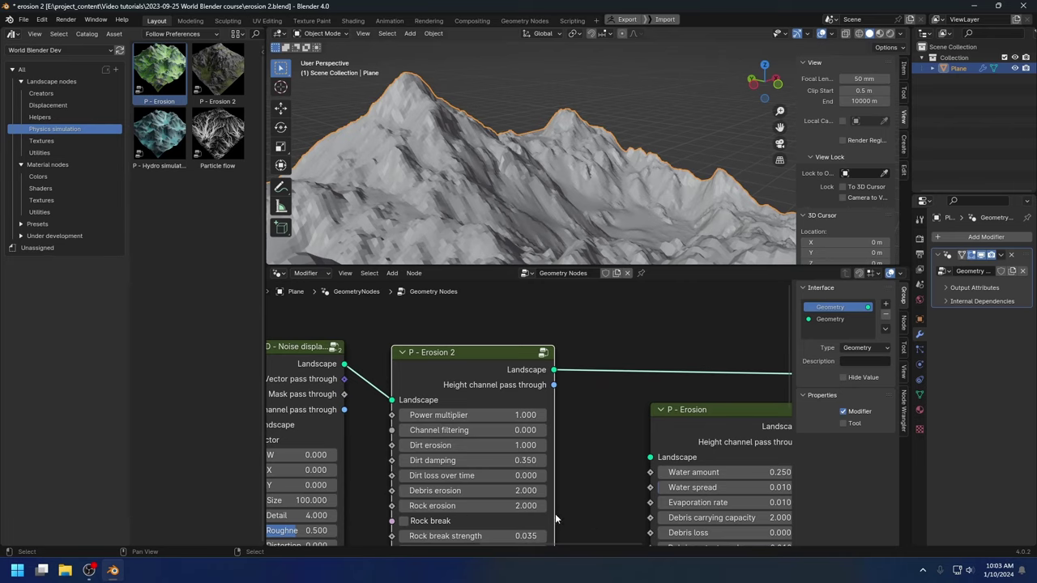
{"action": "left_click_drag", "start_coordinate": [496, 361], "coordinate": [492, 356]}
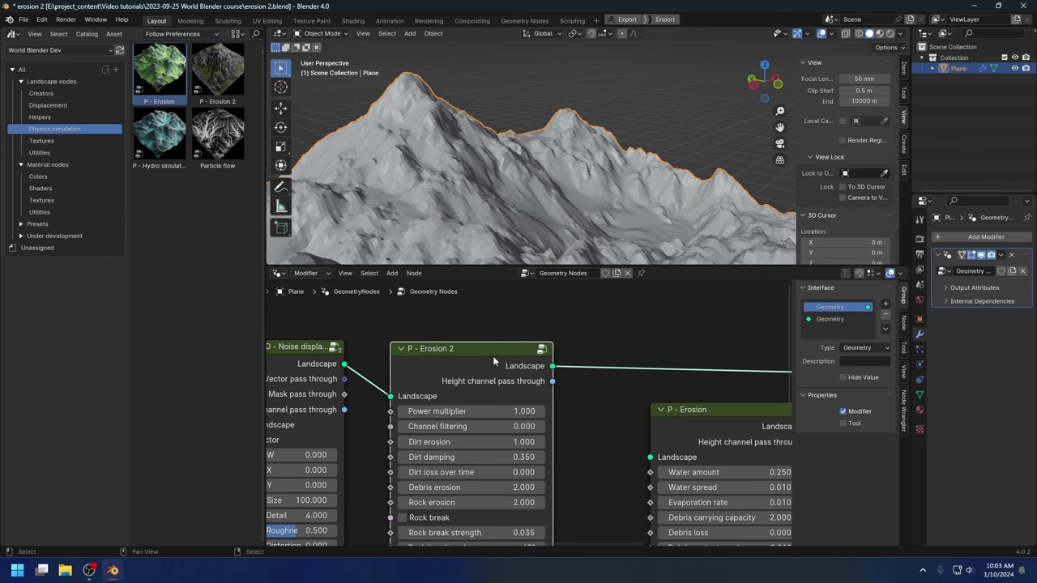
{"action": "middle_click_drag", "start_coordinate": [611, 433], "coordinate": [609, 412]}
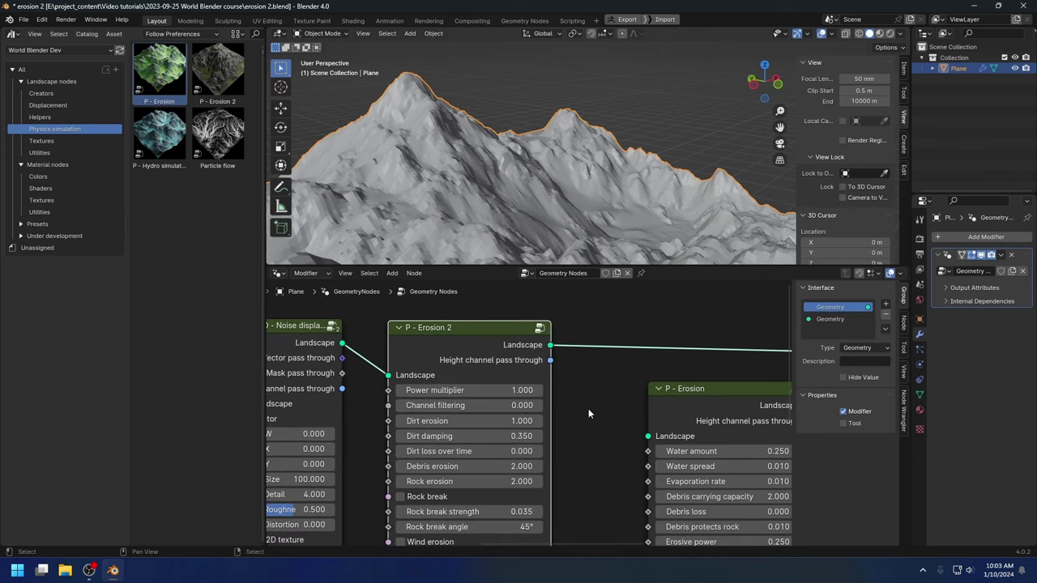
{"action": "left_click_drag", "start_coordinate": [450, 362], "coordinate": [428, 349]}
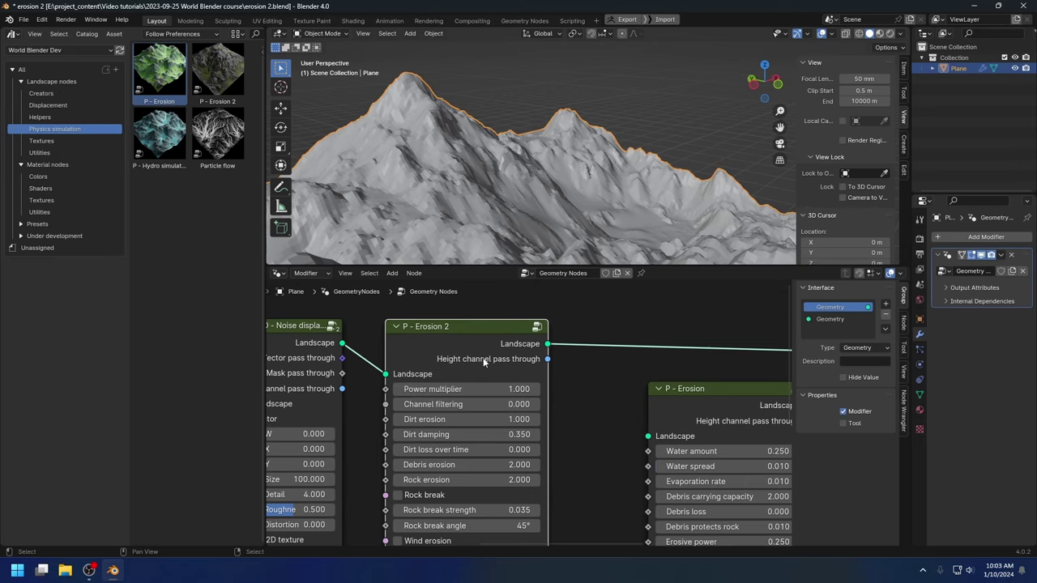
- Switch the node area from the Geometry Node Editor to the Shader Editor for the plane's Material.001
{"action": "left_click", "coordinate": [278, 273]}
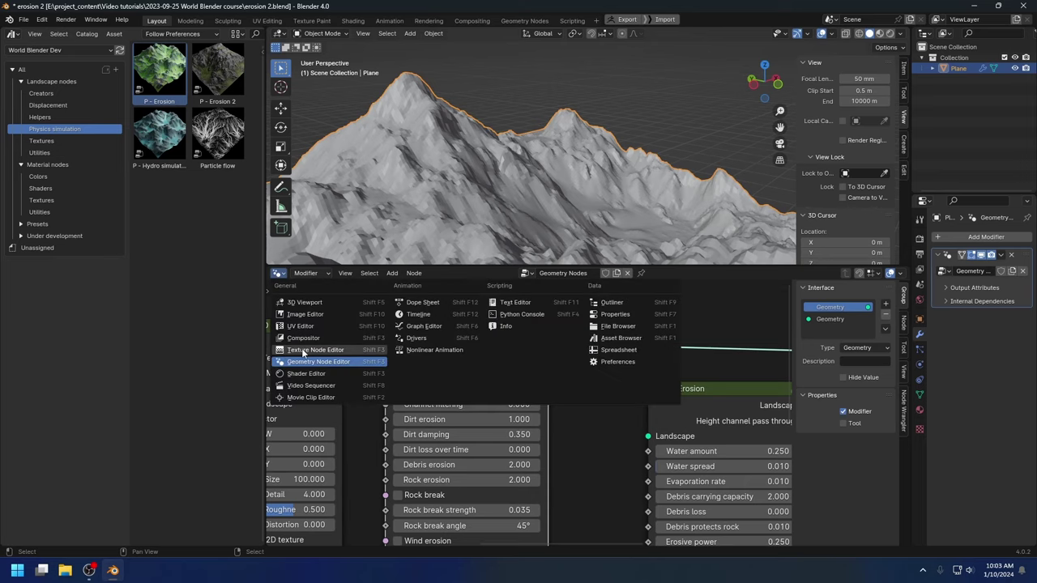
{"action": "left_click", "coordinate": [298, 375]}
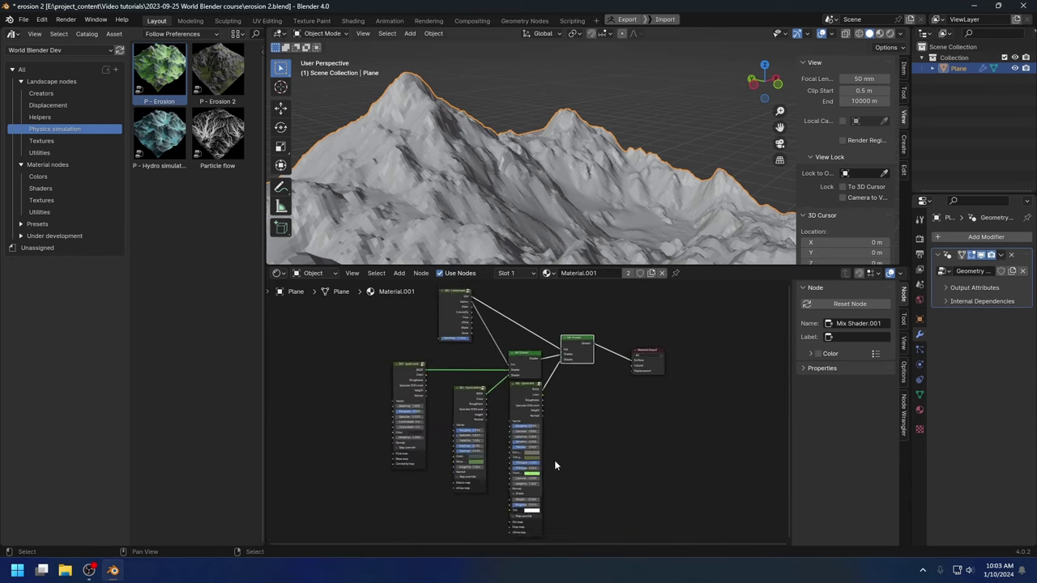
- Preview the Flow output of the MU - Landscape node through the material output
{"action": "middle_click_drag", "start_coordinate": [519, 448], "coordinate": [565, 529]}
{"action": "scroll", "coordinate": [488, 397], "scroll_direction": "up", "scroll_amount": 3}
{"action": "left_click", "coordinate": [489, 397], "text": "ctrl+shift"}
{"action": "left_click", "coordinate": [488, 397], "text": "ctrl+shift"}
{"action": "left_click", "coordinate": [489, 397], "text": "ctrl+shift"}
{"action": "left_click", "coordinate": [491, 397], "text": "ctrl+shift"}
{"action": "left_click", "coordinate": [491, 397], "text": "ctrl+shift"}
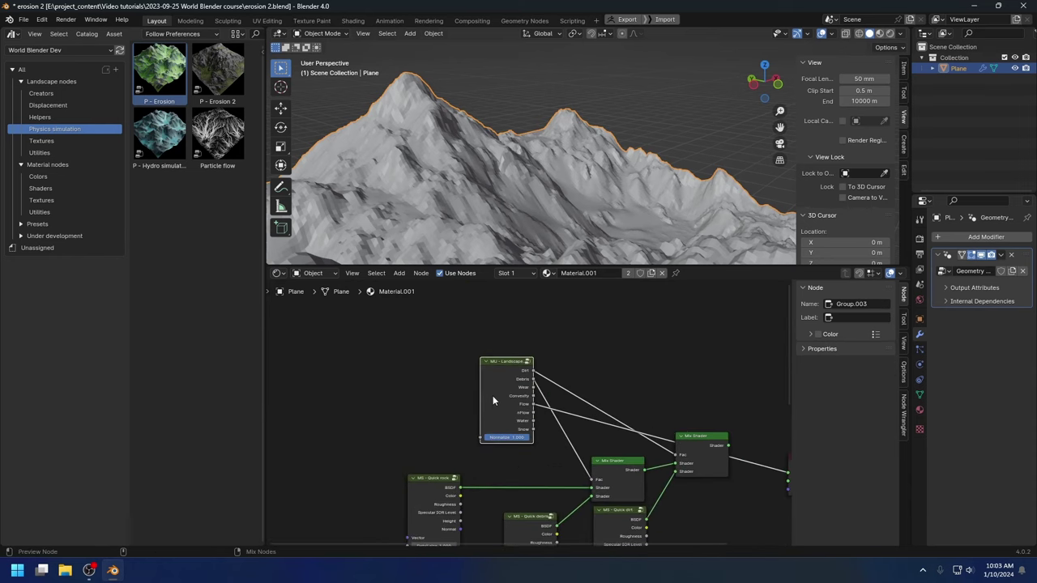
- Switch the viewport to rendered shading and inspect the flow mask across the terrain from above
{"action": "key", "text": "z"}
{"action": "left_click", "coordinate": [570, 190]}
{"action": "middle_click_drag", "start_coordinate": [560, 169], "coordinate": [476, 204]}
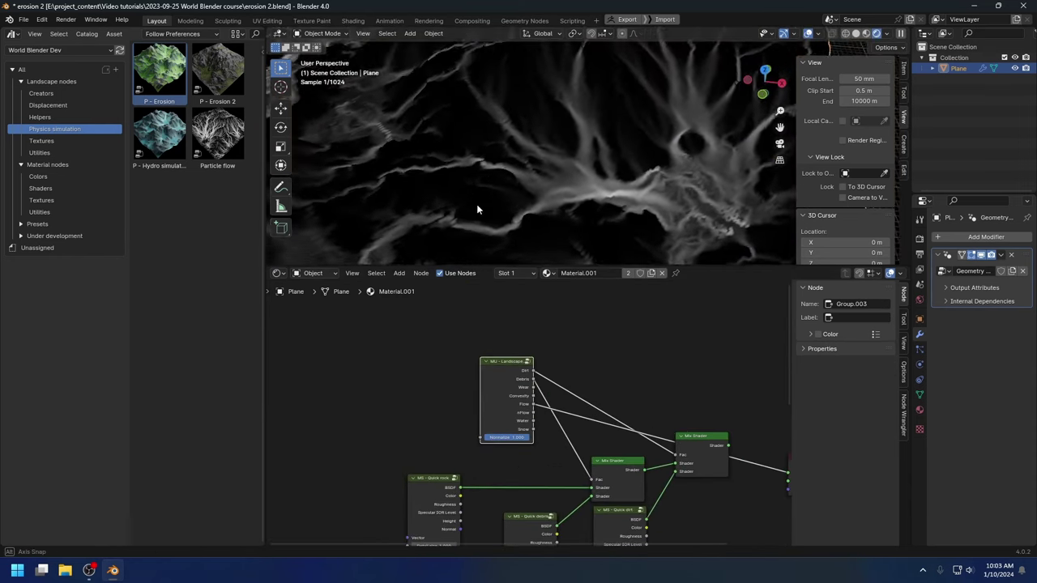
{"action": "scroll", "coordinate": [518, 203], "scroll_direction": "down", "scroll_amount": 2}
{"action": "mouse_move", "coordinate": [560, 206]}
{"action": "middle_mouse_down"}
{"action": "mouse_move", "coordinate": [587, 164]}
{"action": "mouse_move", "coordinate": [625, 204]}
{"action": "mouse_move", "coordinate": [598, 194]}
{"action": "mouse_move", "coordinate": [570, 151]}
{"action": "mouse_move", "coordinate": [553, 180]}
{"action": "mouse_move", "coordinate": [582, 178]}
{"action": "middle_mouse_up"}
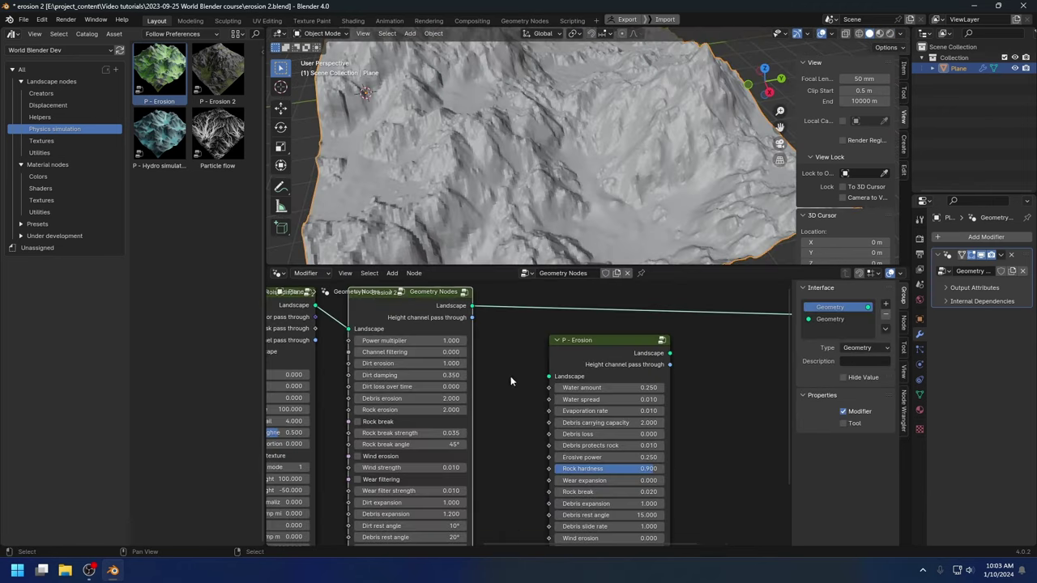
- Shift the unconnected P - Erosion node slightly away from the P - Erosion 2 node
{"action": "left_click_drag", "start_coordinate": [603, 352], "coordinate": [608, 356]}
{"action": "middle_click_drag", "start_coordinate": [491, 449], "coordinate": [579, 483]}
{"action": "scroll", "coordinate": [579, 483], "scroll_direction": "up", "scroll_amount": 3}
{"action": "middle_click_drag", "start_coordinate": [620, 358], "coordinate": [618, 379]}
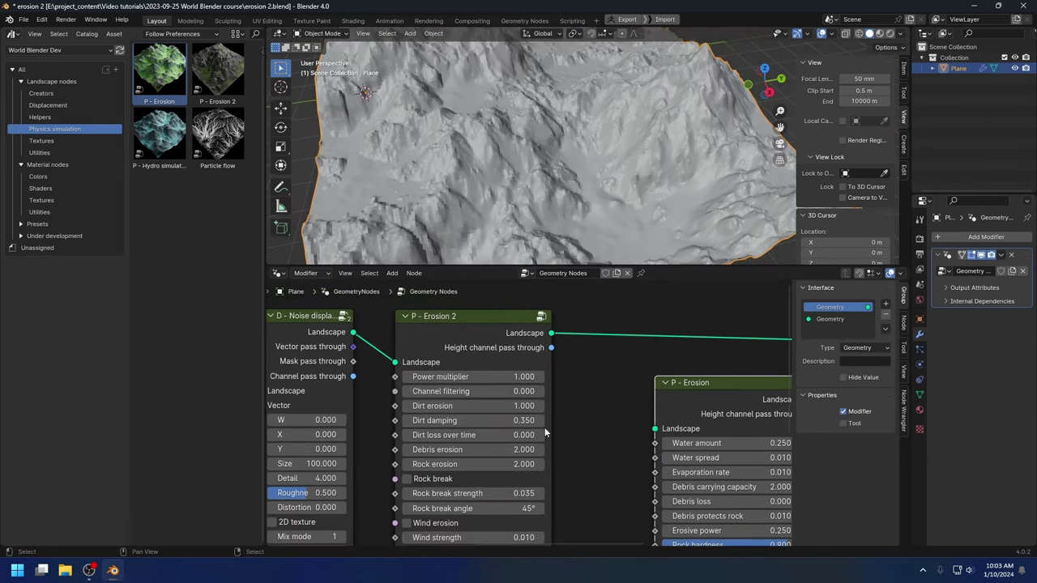
{"action": "middle_click_drag", "start_coordinate": [545, 431], "coordinate": [537, 441]}
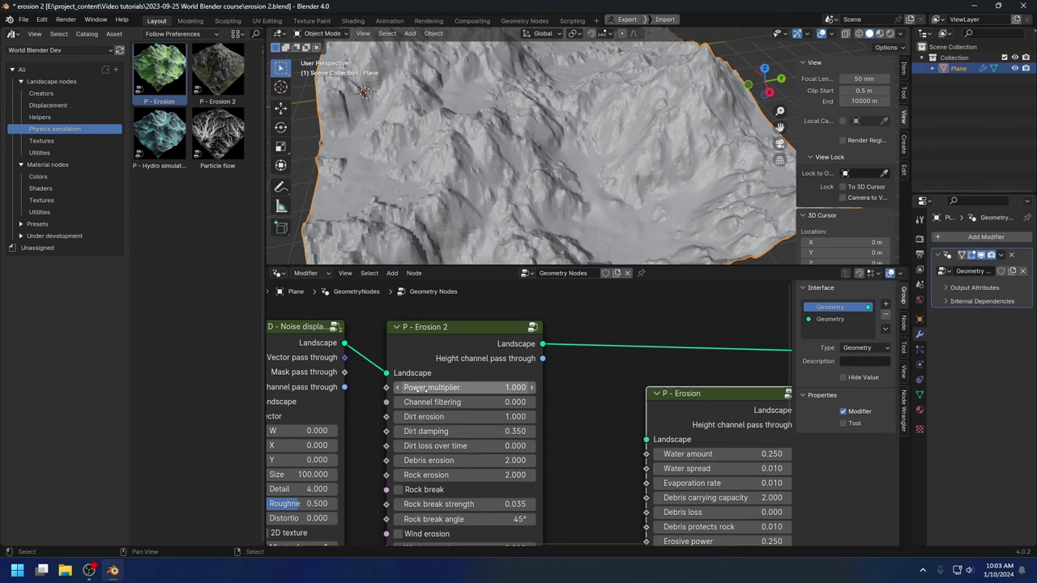
- Set the Power multiplier of the P - Erosion 2 node to 10
{"action": "left_click", "coordinate": [484, 389]}
{"action": "key", "text": "Escape"}
{"action": "scroll", "coordinate": [566, 418], "scroll_direction": "up", "scroll_amount": 4}
{"action": "middle_click_drag", "start_coordinate": [572, 416], "coordinate": [603, 375]}
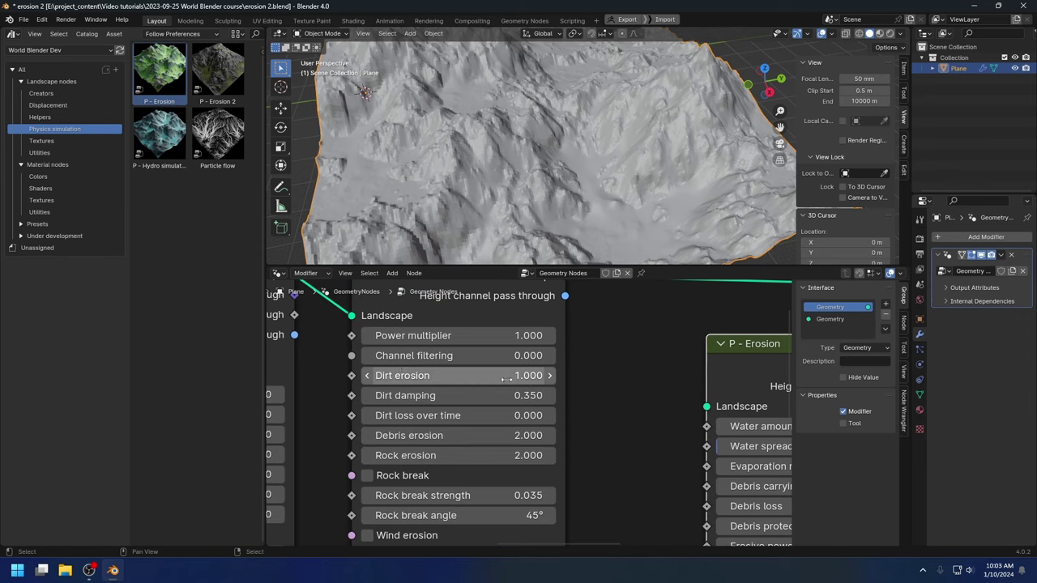
{"action": "middle_click_drag", "start_coordinate": [506, 379], "coordinate": [503, 408]}
{"action": "left_click", "coordinate": [452, 365]}
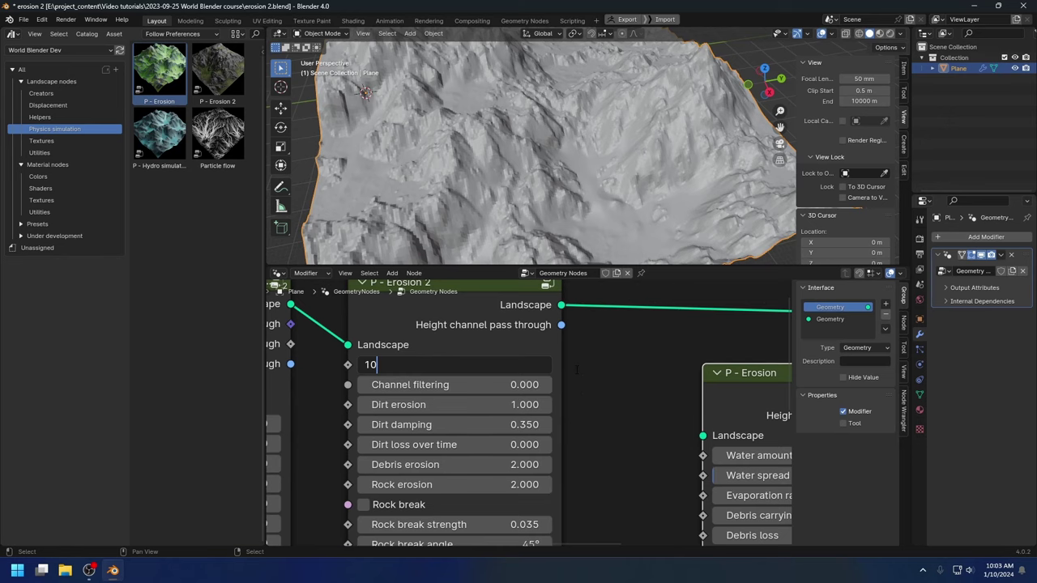
{"action": "type", "text": "10"}
{"action": "key", "text": "Return"}
- Inspect the eroded terrain from several sides and check it in rendered shading
{"action": "middle_click_drag", "start_coordinate": [512, 209], "coordinate": [527, 177]}
{"action": "middle_click_drag", "start_coordinate": [407, 163], "coordinate": [531, 117]}
{"action": "key", "text": "z"}
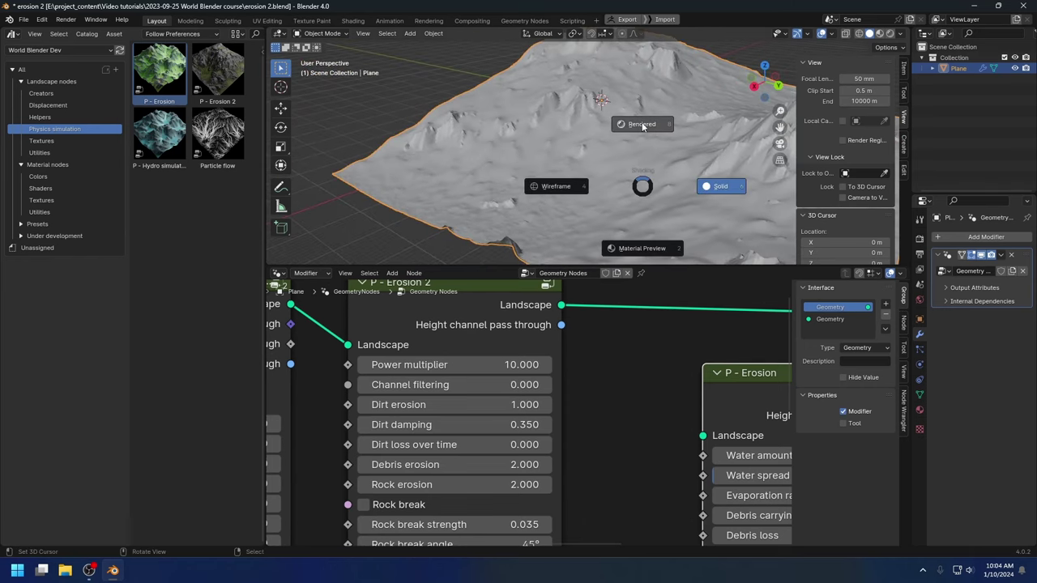
{"action": "left_click", "coordinate": [644, 125]}
{"action": "middle_click_drag", "start_coordinate": [648, 137], "coordinate": [562, 169]}
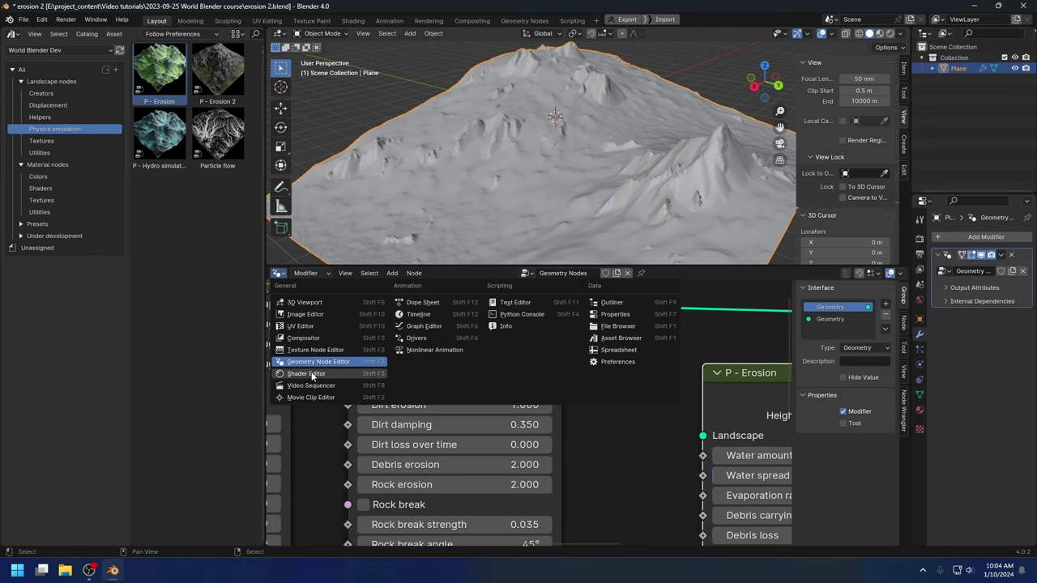
- Switch the node area to the Shader Editor and set Normalize on the MU - Landscape node to 0
{"action": "left_click", "coordinate": [306, 373]}
{"action": "scroll", "coordinate": [496, 405], "scroll_direction": "up", "scroll_amount": 5}
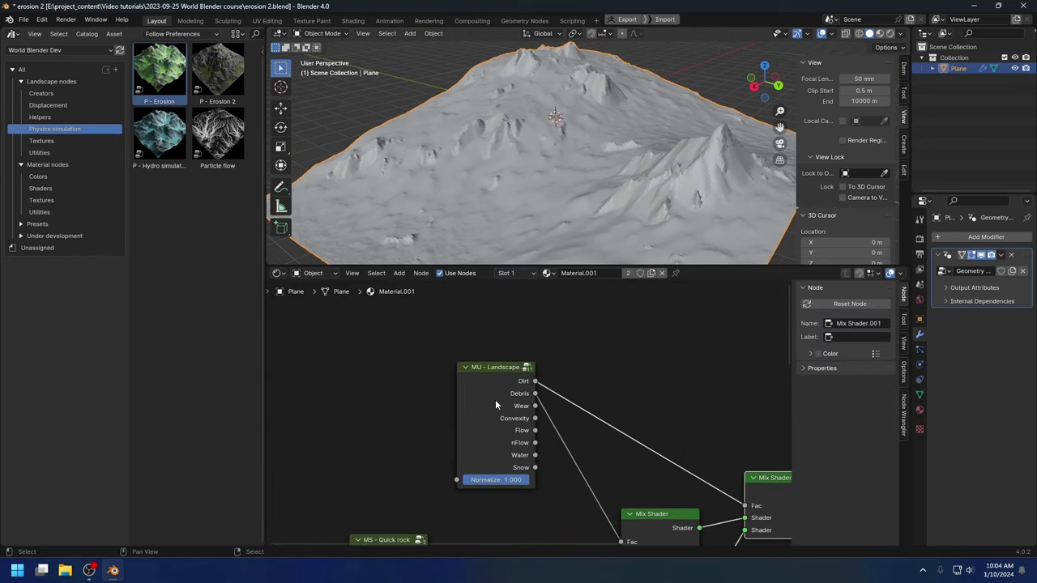
{"action": "left_click", "coordinate": [499, 480]}
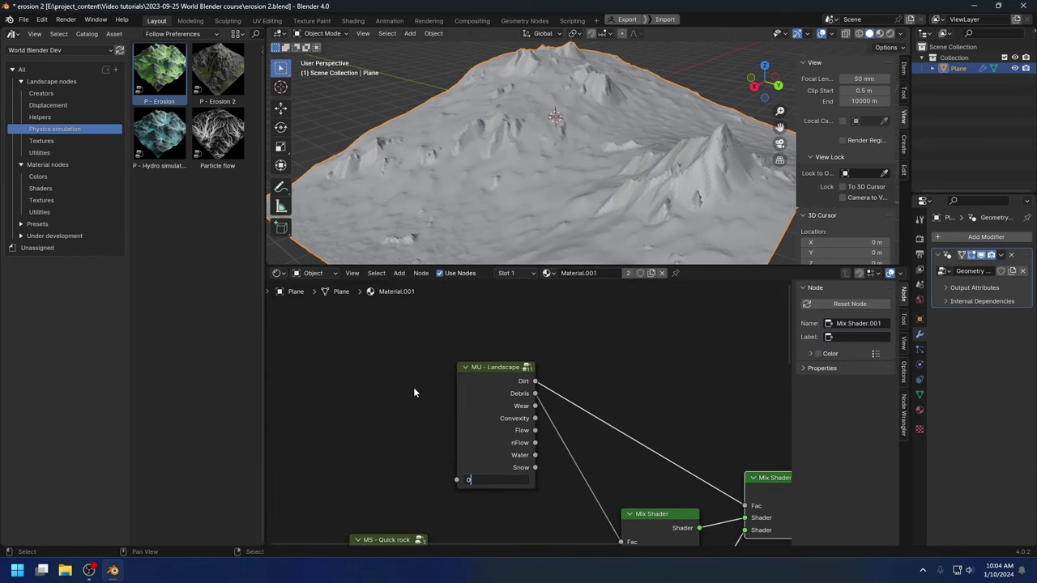
{"action": "type", "text": "0"}
{"action": "key", "text": "Return"}
- Preview the Dirt output of the MU - Landscape node on the terrain in rendered shading
{"action": "middle_click_drag", "start_coordinate": [638, 415], "coordinate": [565, 377]}
{"action": "left_click", "coordinate": [422, 357]}
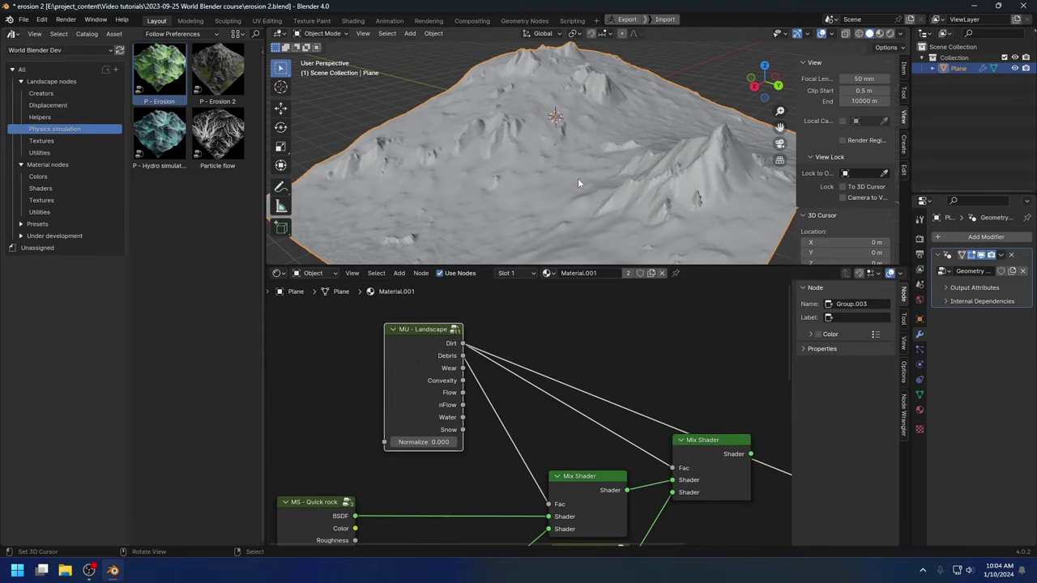
{"action": "key", "text": "z"}
{"action": "left_click", "coordinate": [589, 99]}
{"action": "mouse_move", "coordinate": [573, 115]}
{"action": "middle_mouse_down"}
{"action": "mouse_move", "coordinate": [632, 169]}
{"action": "mouse_move", "coordinate": [647, 167]}
{"action": "mouse_move", "coordinate": [680, 234]}
{"action": "mouse_move", "coordinate": [747, 107]}
{"action": "mouse_move", "coordinate": [635, 151]}
{"action": "mouse_move", "coordinate": [631, 143]}
{"action": "middle_mouse_up"}
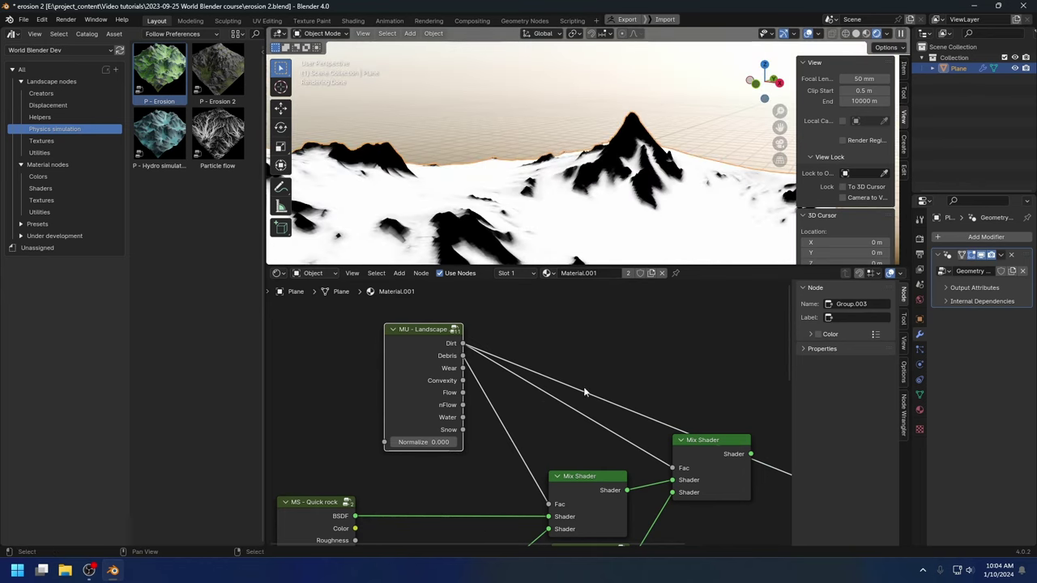
- Step through the P - Erosion 2 node's values from Dirt erosion to Rock erosion without changing them
{"action": "scroll", "coordinate": [585, 393], "scroll_direction": "down", "scroll_amount": 2}
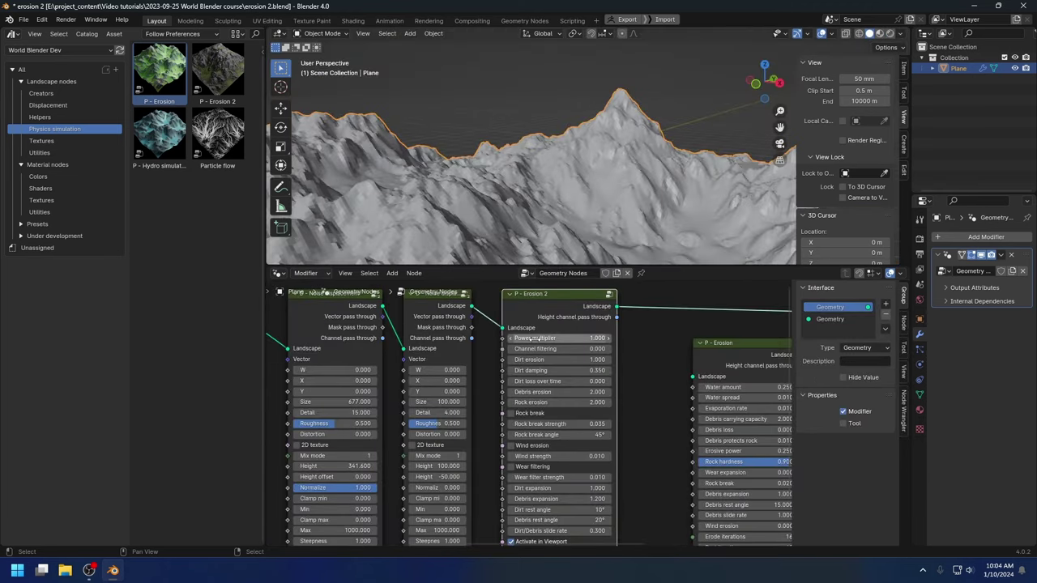
{"action": "scroll", "coordinate": [585, 415], "scroll_direction": "up", "scroll_amount": 2}
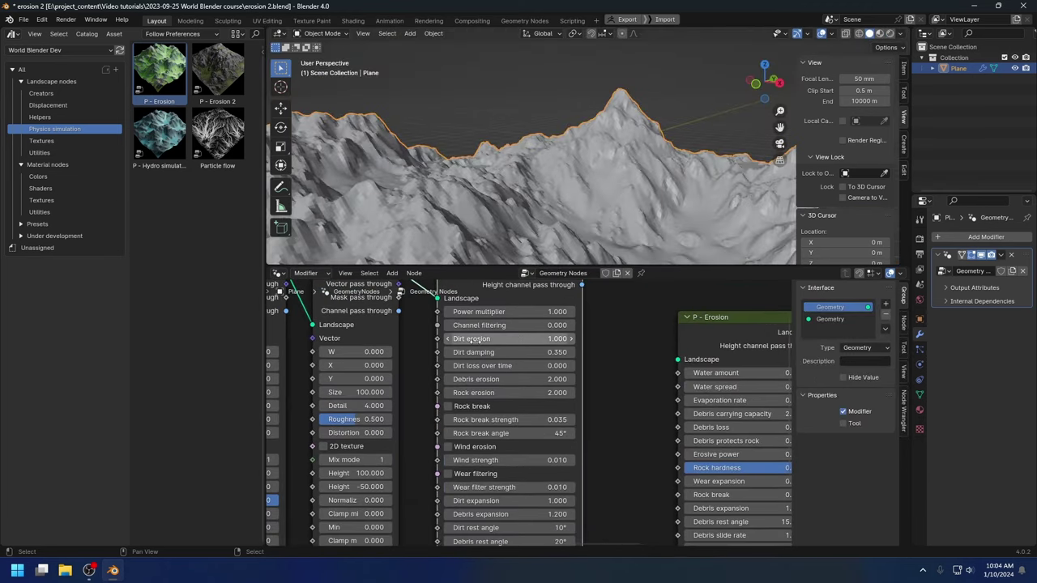
{"action": "left_click", "coordinate": [466, 340]}
{"action": "key", "text": "Tab"}
{"action": "key", "text": "Tab"}
{"action": "key", "text": "Tab"}
{"action": "key", "text": "Tab"}
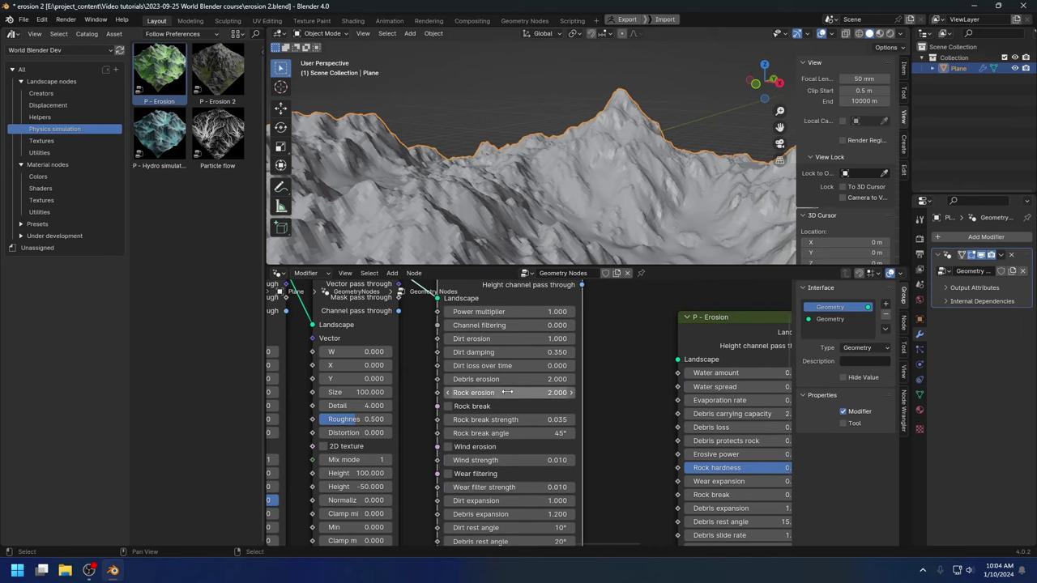
{"action": "key", "text": "Return"}
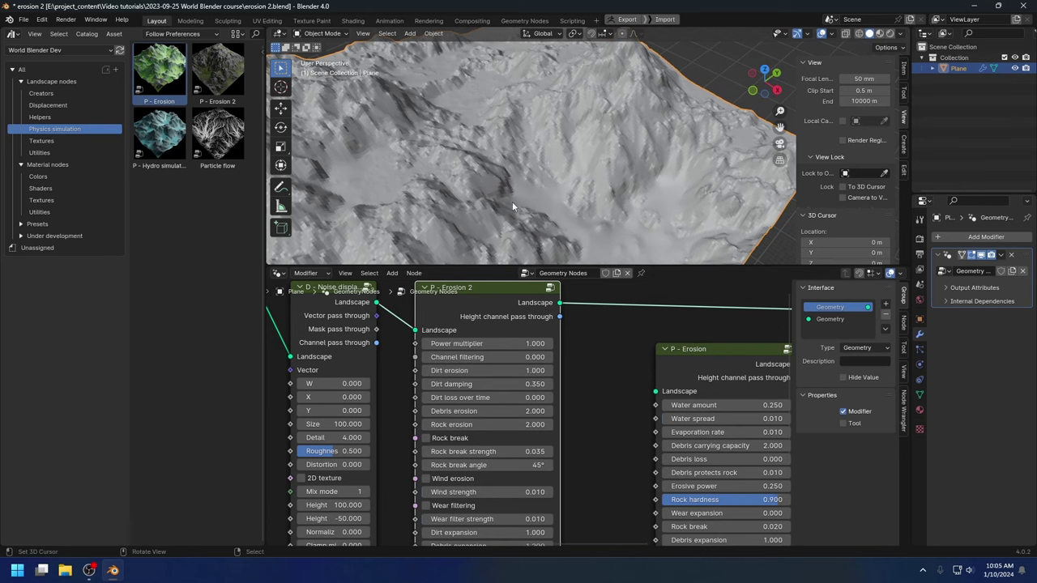
- Set the Channel filtering of the P - Erosion 2 node to 1 and inspect the terrain
{"action": "middle_click_drag", "start_coordinate": [512, 202], "coordinate": [580, 145]}
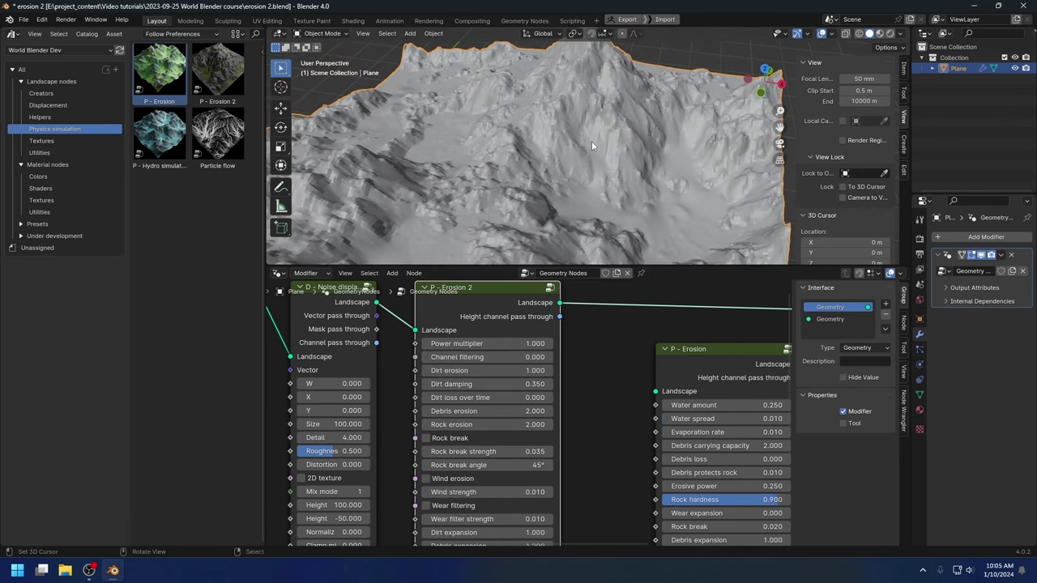
{"action": "left_click", "coordinate": [489, 357]}
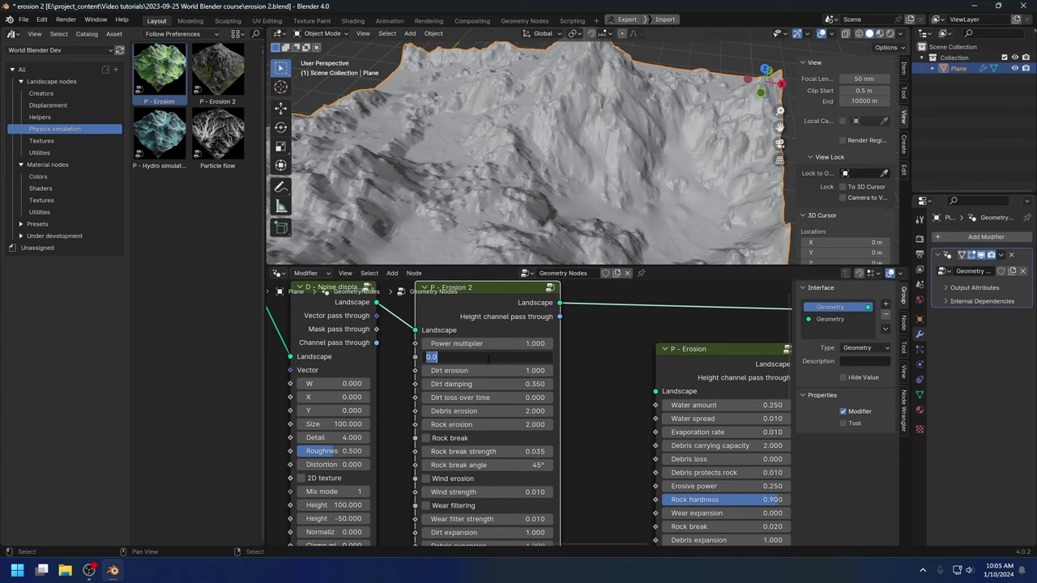
{"action": "type", "text": "1"}
{"action": "key", "text": "Return"}
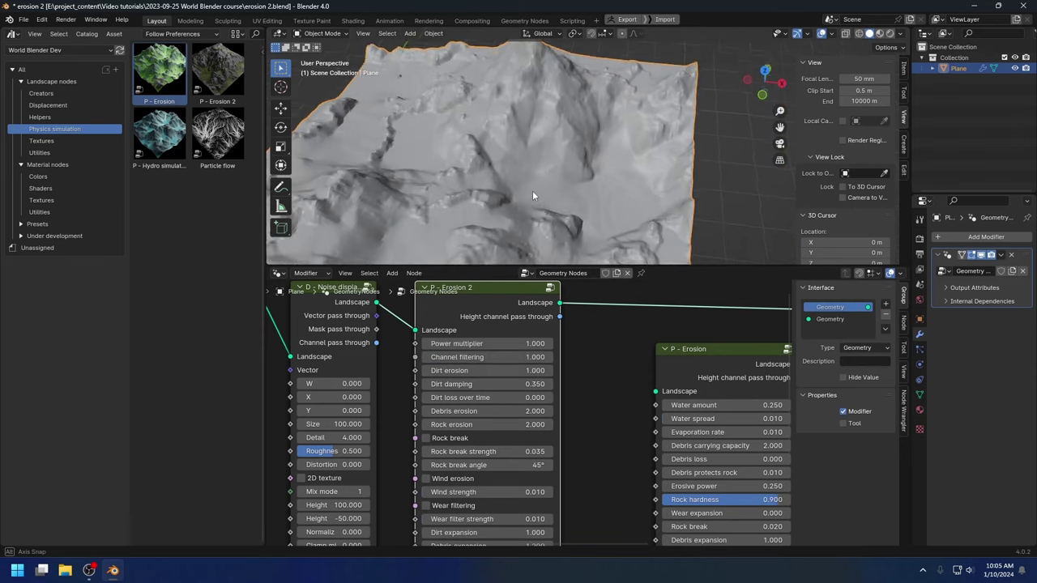
{"action": "middle_click_drag", "start_coordinate": [486, 206], "coordinate": [544, 154]}
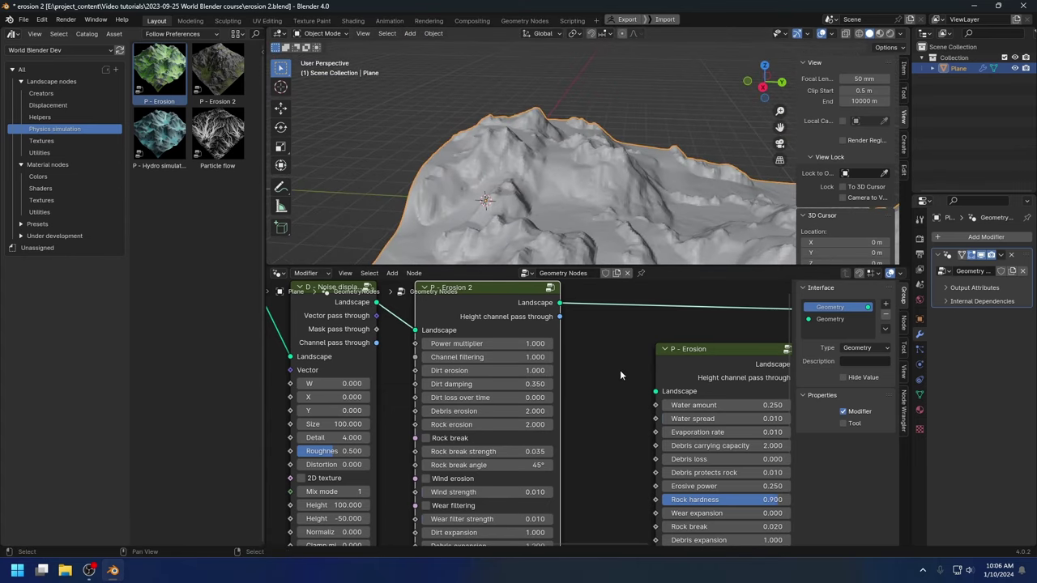
- Switch the node area from the Geometry Node Editor to the Shader Editor and locate the MU - Landscape node
{"action": "left_click", "coordinate": [277, 276]}
{"action": "left_click", "coordinate": [277, 273]}
{"action": "left_click", "coordinate": [293, 372]}
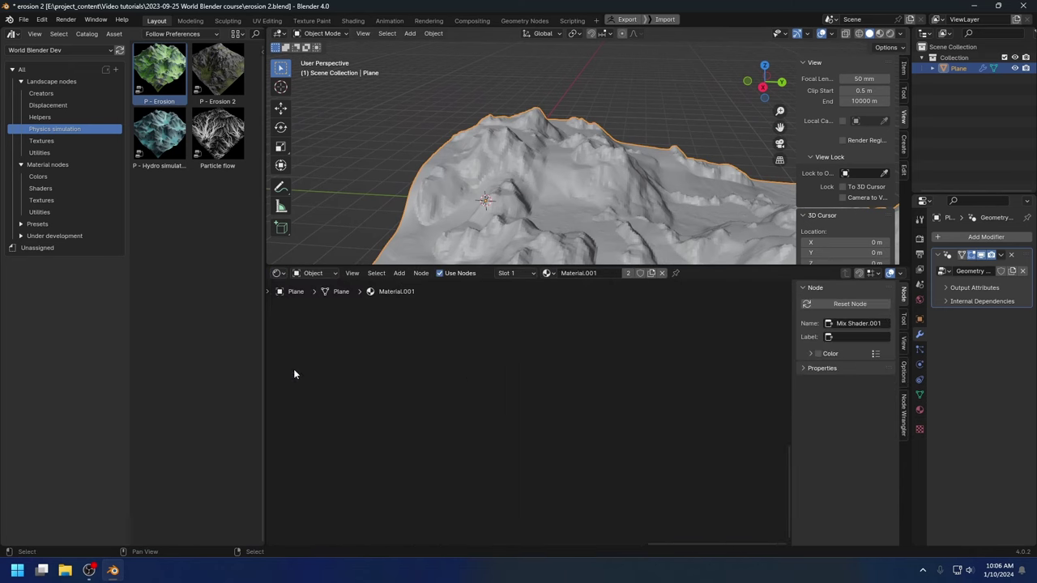
{"action": "middle_click_drag", "start_coordinate": [538, 380], "coordinate": [564, 514]}
{"action": "scroll", "coordinate": [470, 481], "scroll_direction": "up", "scroll_amount": 4}
{"action": "middle_click_drag", "start_coordinate": [498, 418], "coordinate": [534, 368]}
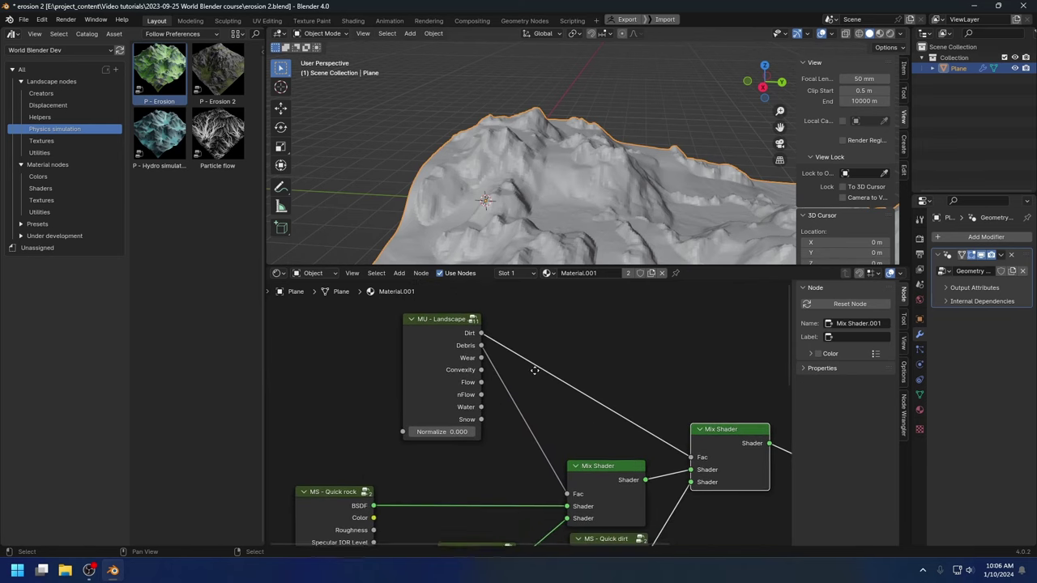
- Preview the MU - Landscape node's Flow output on the terrain in rendered shading, seen from above
{"action": "left_click", "coordinate": [439, 361], "text": "ctrl+shift"}
{"action": "left_click", "coordinate": [438, 360], "text": "ctrl+shift"}
{"action": "left_click", "coordinate": [437, 360], "text": "ctrl+shift"}
{"action": "left_click", "coordinate": [439, 360], "text": "ctrl+shift"}
{"action": "left_click", "coordinate": [439, 360], "text": "ctrl+shift"}
{"action": "key", "text": "z"}
{"action": "left_click", "coordinate": [562, 103]}
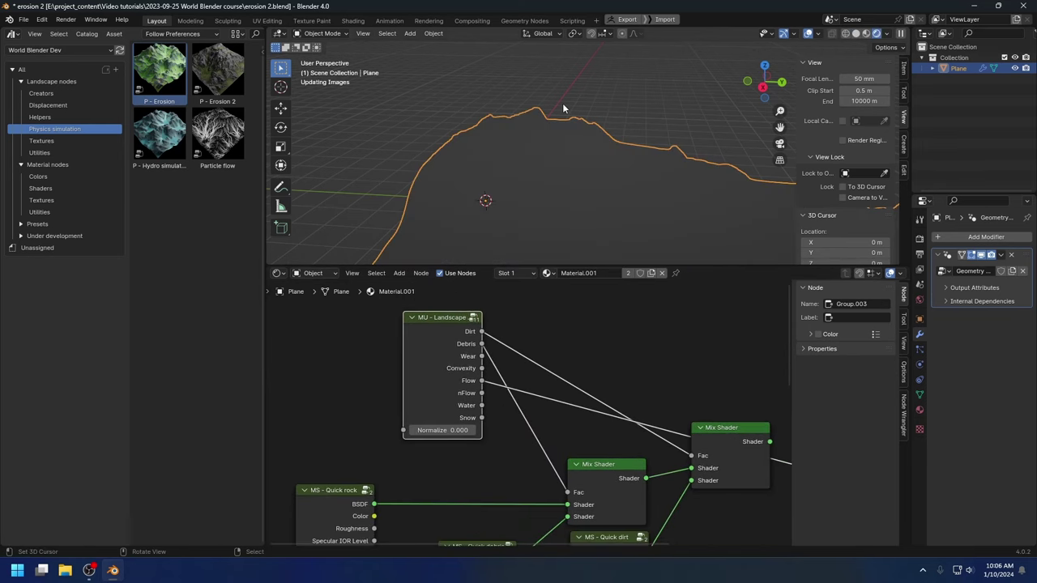
{"action": "middle_click_drag", "start_coordinate": [562, 116], "coordinate": [560, 158]}
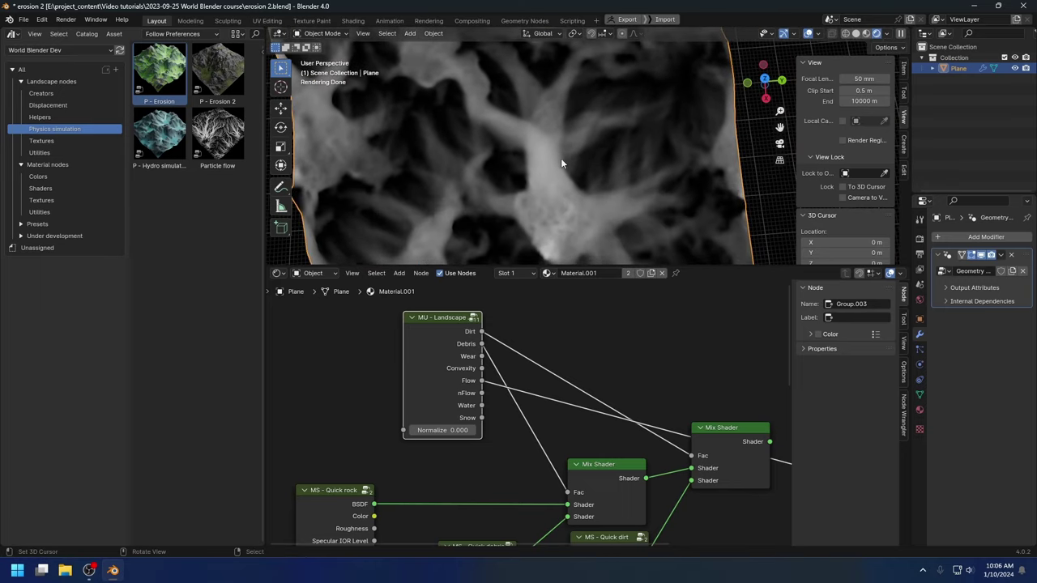
- Set Channel filtering on P - Erosion 2 back to 0 and turn off the Geometry Nodes modifier's viewport display
{"action": "middle_click_drag", "start_coordinate": [587, 404], "coordinate": [364, 361]}
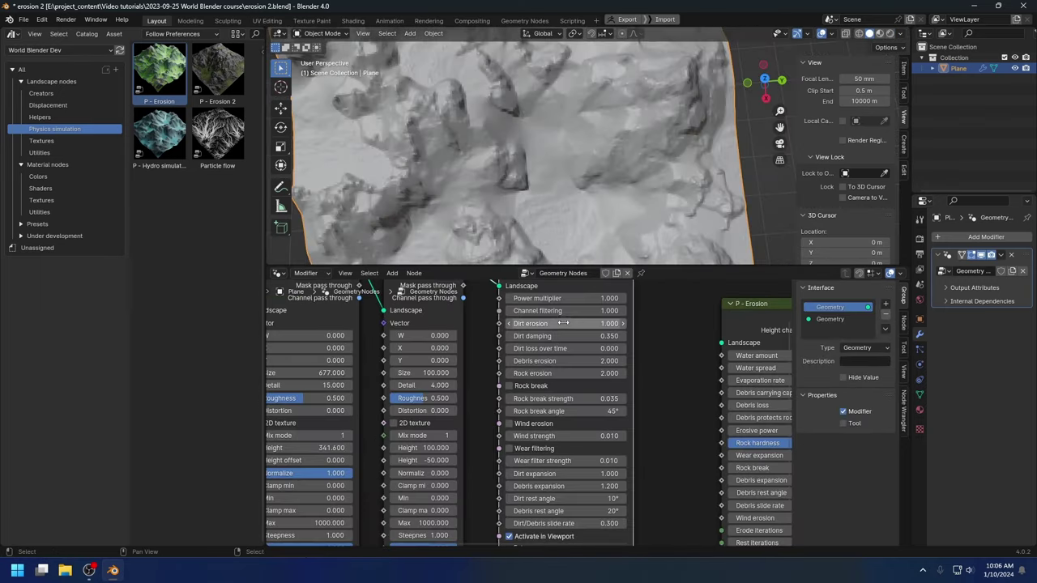
{"action": "left_click", "coordinate": [559, 311]}
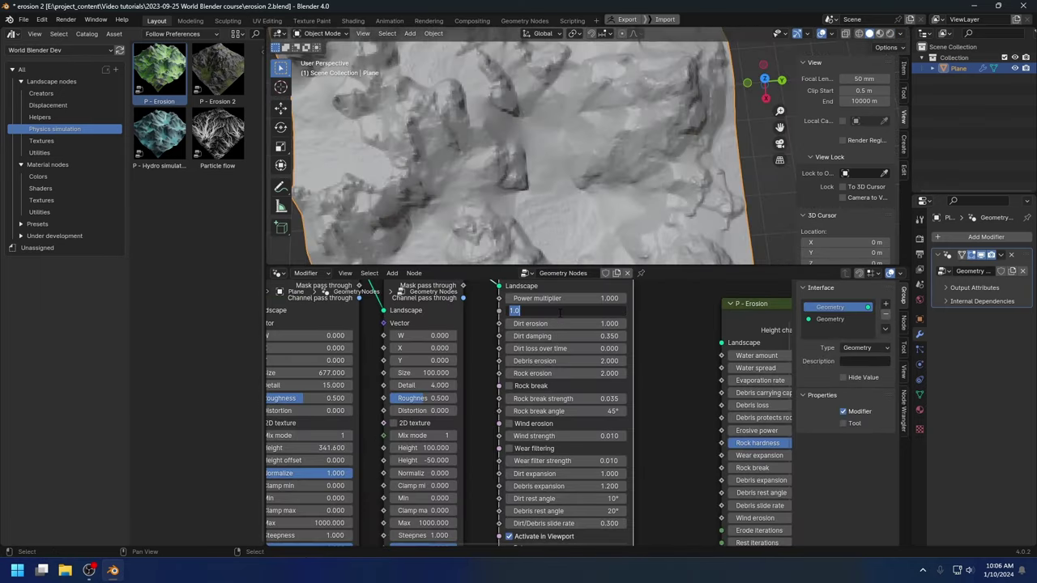
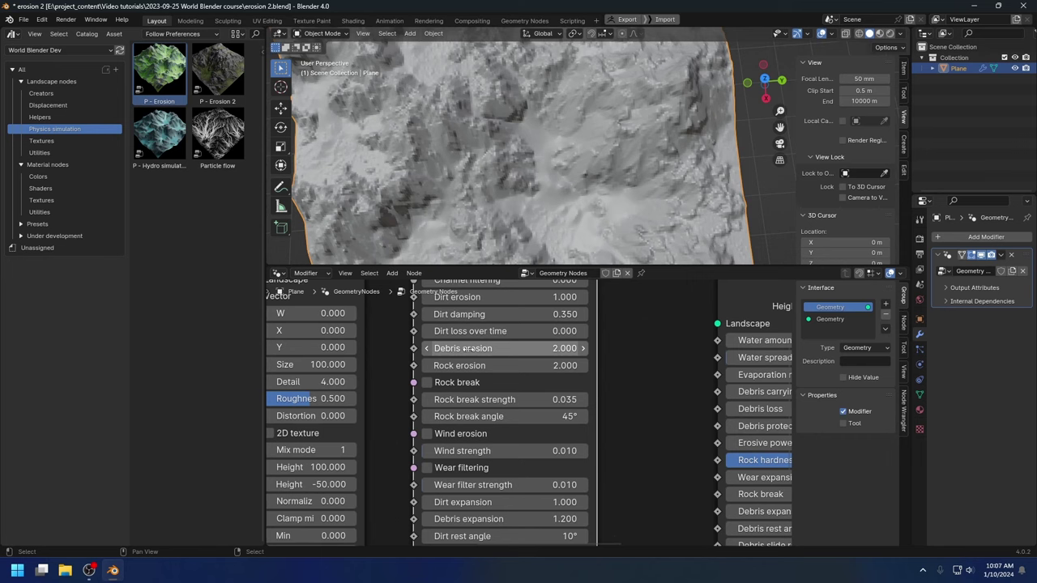
{"action": "middle_click_drag", "start_coordinate": [469, 349], "coordinate": [444, 387]}
{"action": "left_click", "coordinate": [980, 256]}
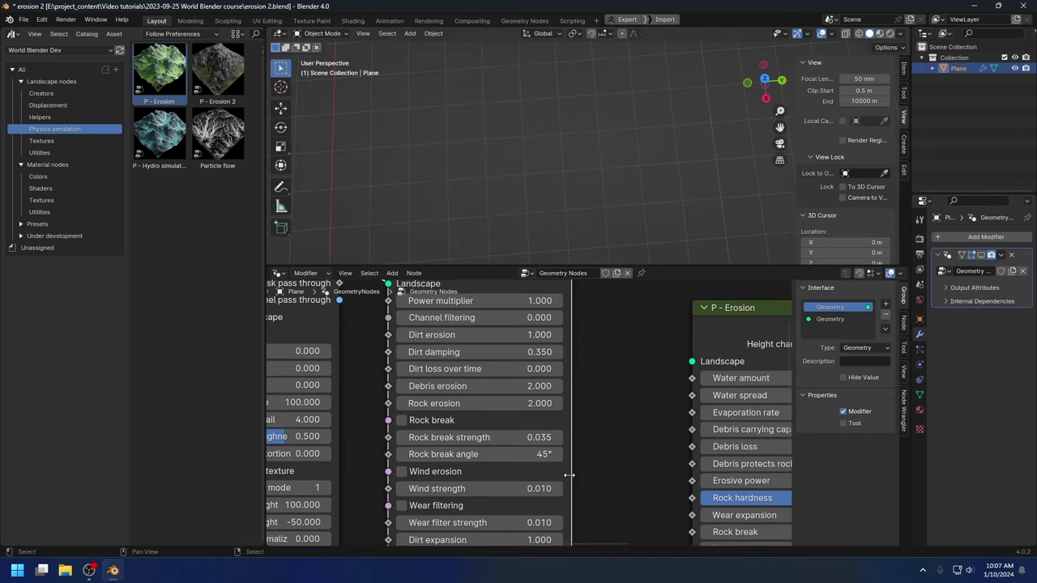
- Set the Debris expansion of the P - Erosion 2 node to 5
{"action": "middle_click_drag", "start_coordinate": [559, 538], "coordinate": [668, 439]}
{"action": "scroll", "coordinate": [641, 420], "scroll_direction": "up", "scroll_amount": 1}
{"action": "left_click", "coordinate": [511, 435]}
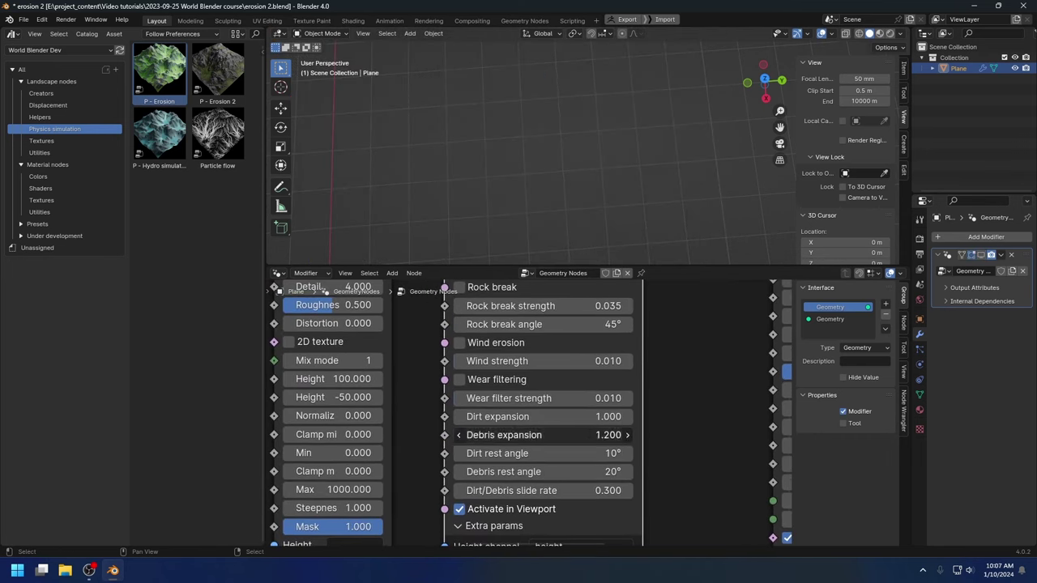
{"action": "left_click", "coordinate": [511, 435]}
{"action": "key", "text": "ctrl+a"}
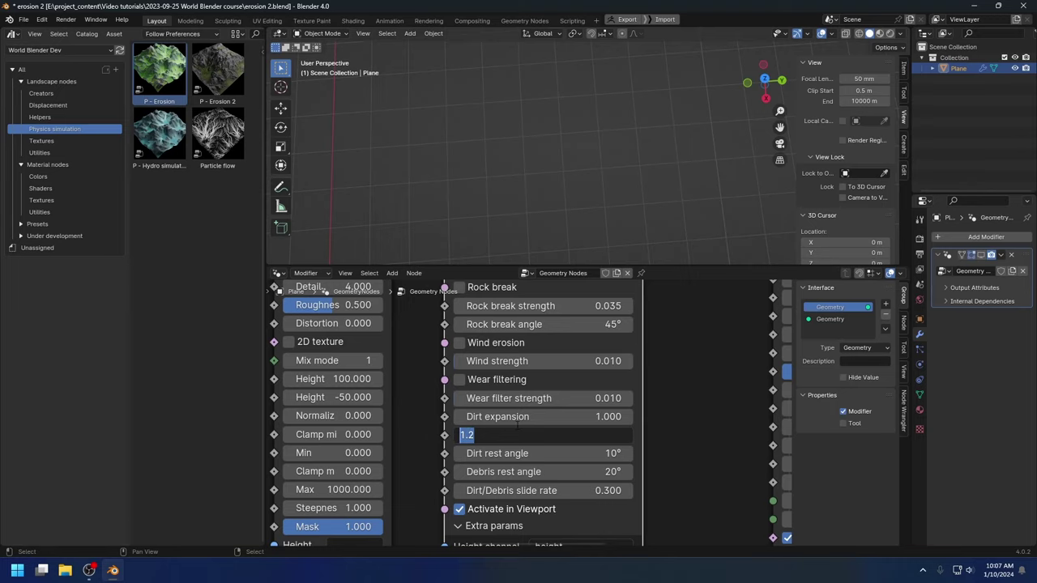
{"action": "key", "text": "Return"}
{"action": "left_click", "coordinate": [506, 435]}
{"action": "type", "text": "5"}
{"action": "key", "text": "Return"}
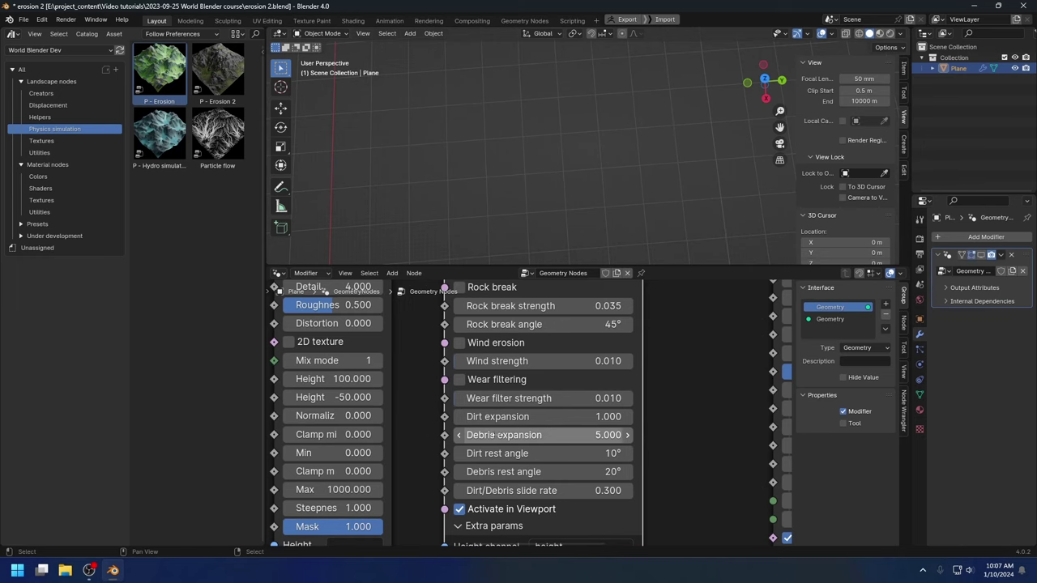
- Enable Rock break on P - Erosion 2 with a strength of 0.05 and turn the modifier's viewport display back on
{"action": "scroll", "coordinate": [660, 427], "scroll_direction": "up", "scroll_amount": 5, "text": "shift"}
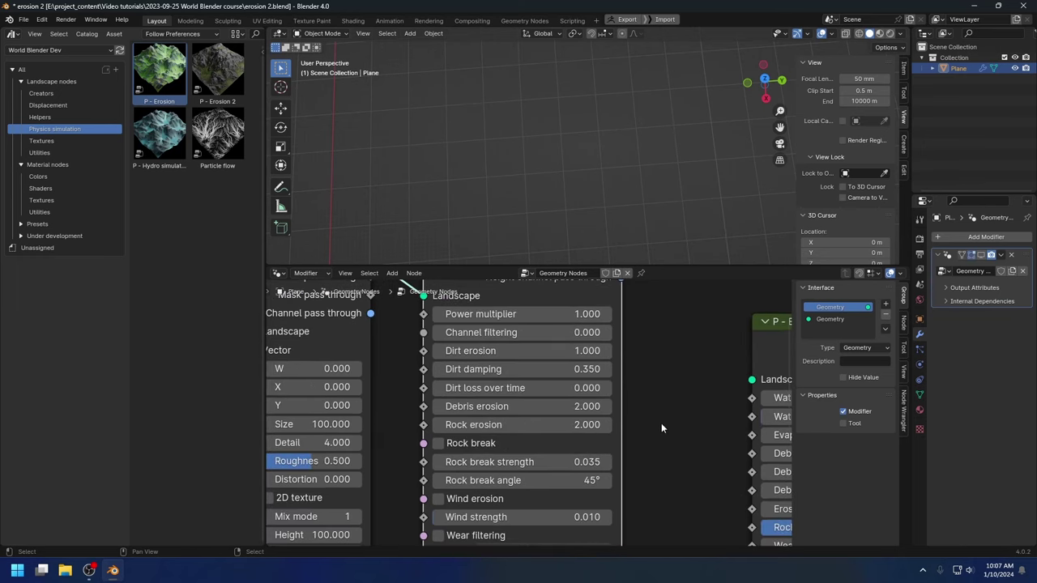
{"action": "scroll", "coordinate": [583, 431], "scroll_direction": "right", "scroll_amount": 1, "text": "ctrl"}
{"action": "left_click", "coordinate": [474, 445]}
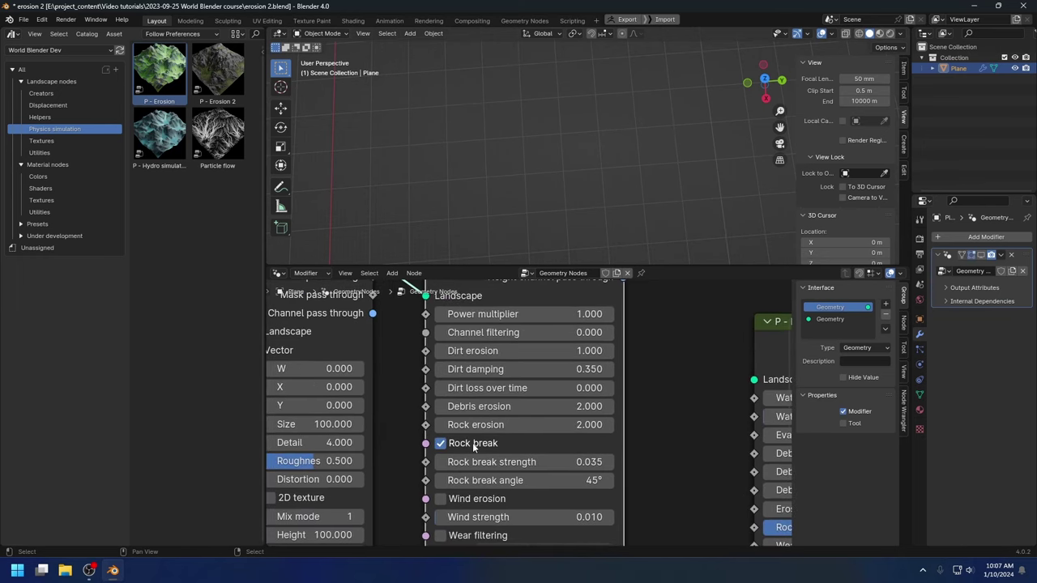
{"action": "left_click", "coordinate": [519, 462]}
{"action": "left_click_drag", "start_coordinate": [458, 462], "coordinate": [524, 463]}
{"action": "type", "text": "5"}
{"action": "key", "text": "Return"}
{"action": "middle_click_drag", "start_coordinate": [667, 396], "coordinate": [670, 412]}
{"action": "left_click", "coordinate": [980, 255]}
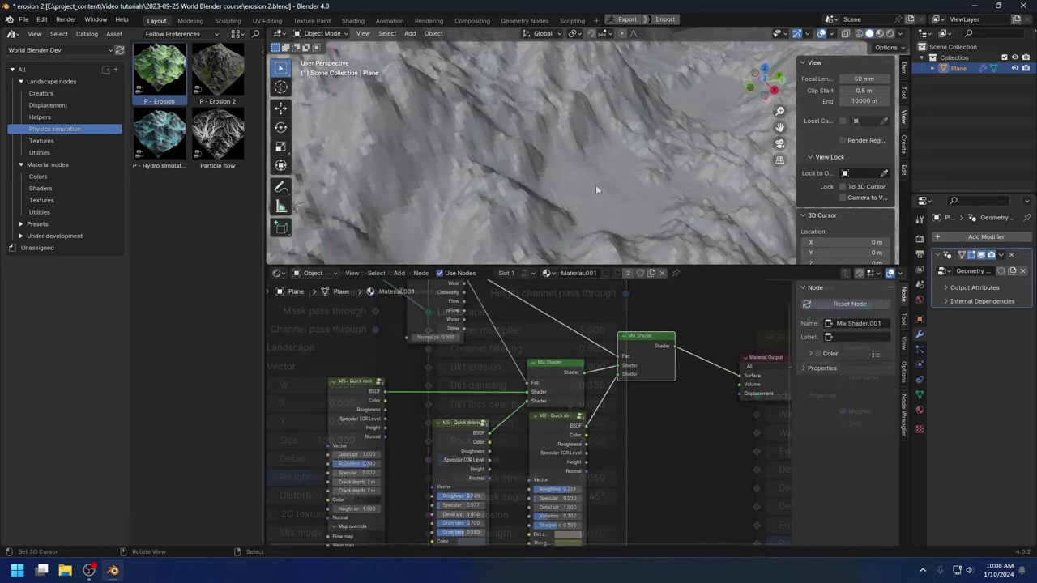
- Preview the first Mix Shader's output, combining rock and debris, on the terrain's valley in rendered shading
{"action": "scroll", "coordinate": [595, 185], "scroll_direction": "up", "scroll_amount": 4}
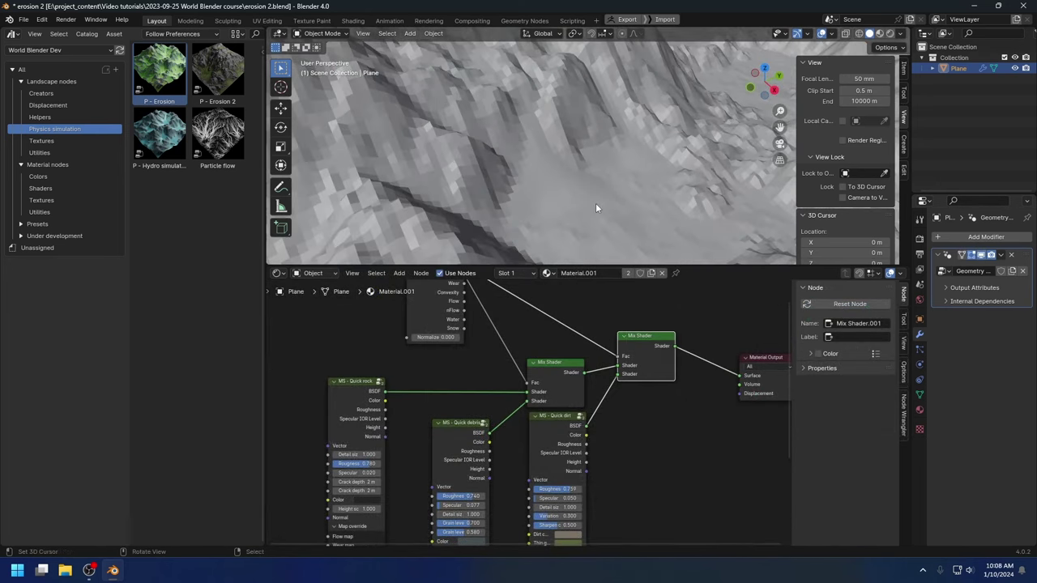
{"action": "middle_click_drag", "start_coordinate": [624, 177], "coordinate": [588, 89]}
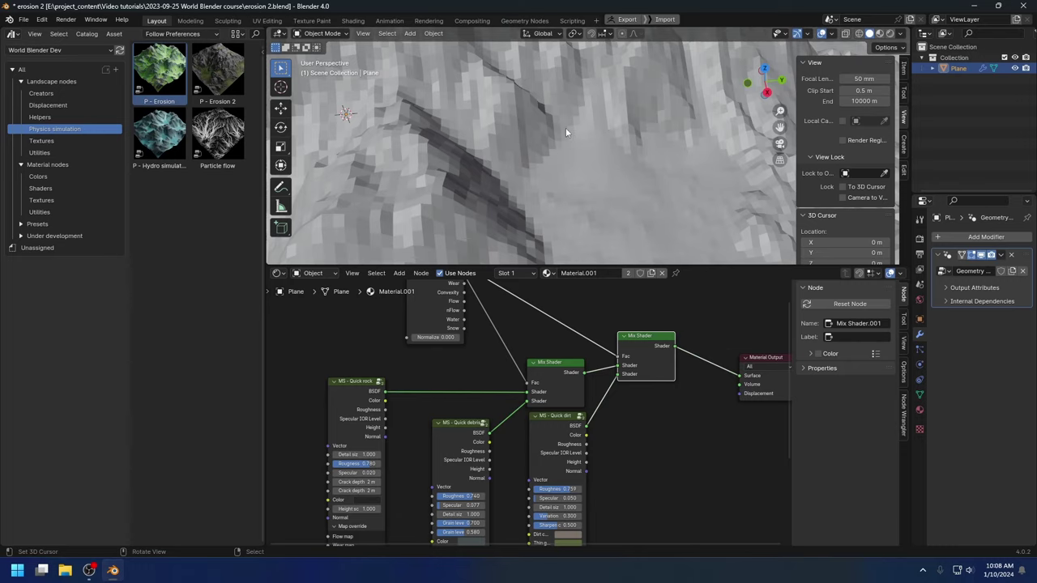
{"action": "scroll", "coordinate": [609, 191], "scroll_direction": "down", "scroll_amount": 3}
{"action": "left_click", "coordinate": [557, 377]}
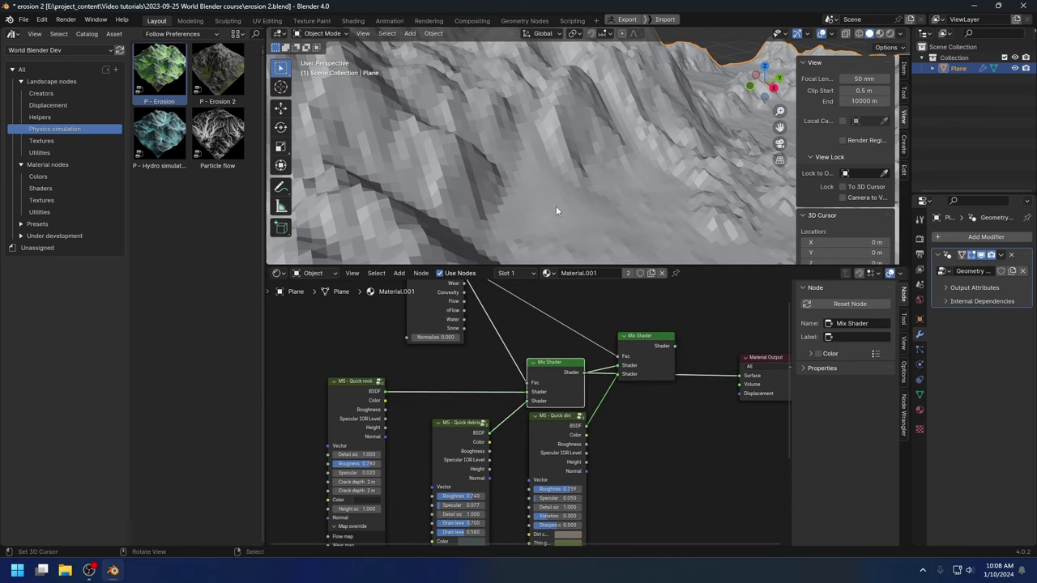
{"action": "key", "text": "z"}
{"action": "left_click", "coordinate": [573, 136]}
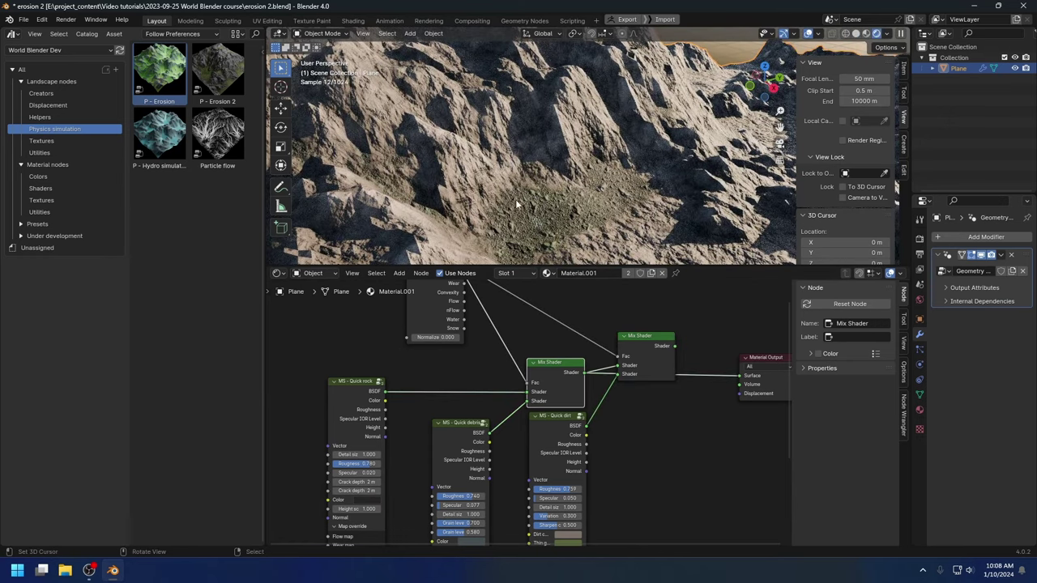
- Return the viewport to solid shading and examine the eroded valley and surrounding slopes from several angles
{"action": "key", "text": "z"}
{"action": "left_click", "coordinate": [518, 162]}
{"action": "scroll", "coordinate": [542, 170], "scroll_direction": "down", "scroll_amount": 8}
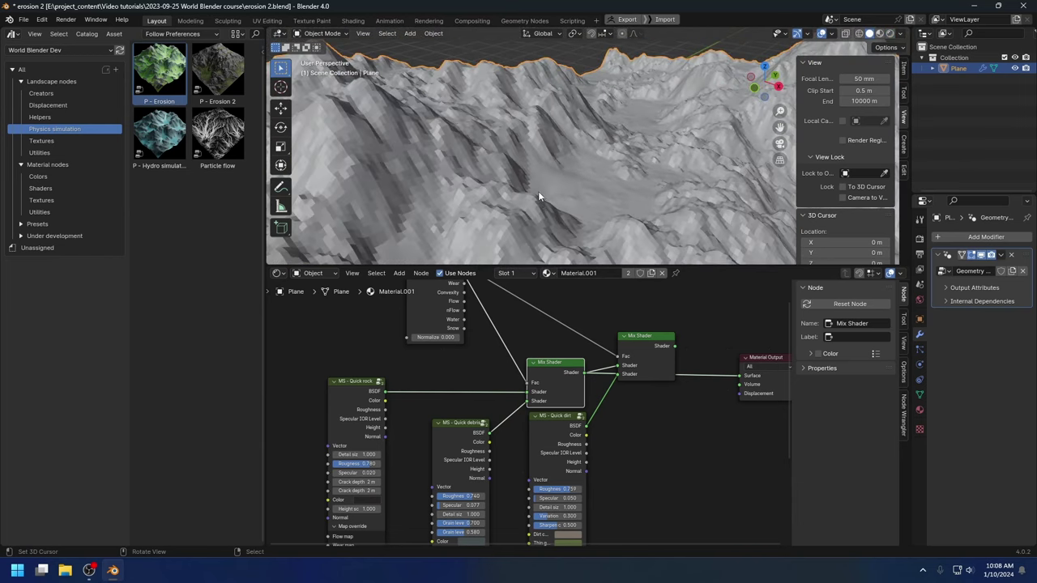
{"action": "middle_click_drag", "start_coordinate": [572, 179], "coordinate": [579, 184]}
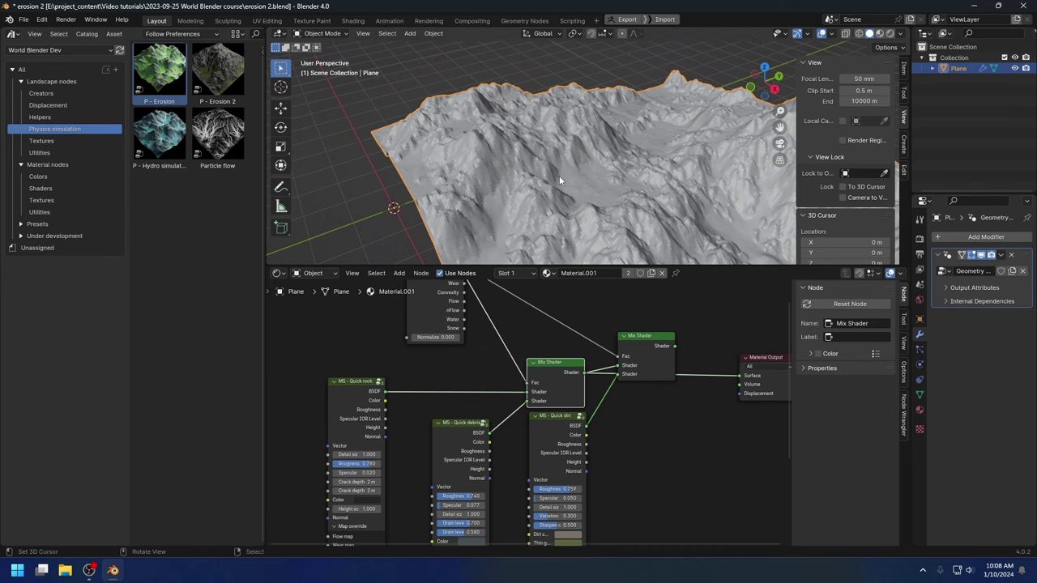
{"action": "middle_click_drag", "start_coordinate": [586, 188], "coordinate": [509, 196]}
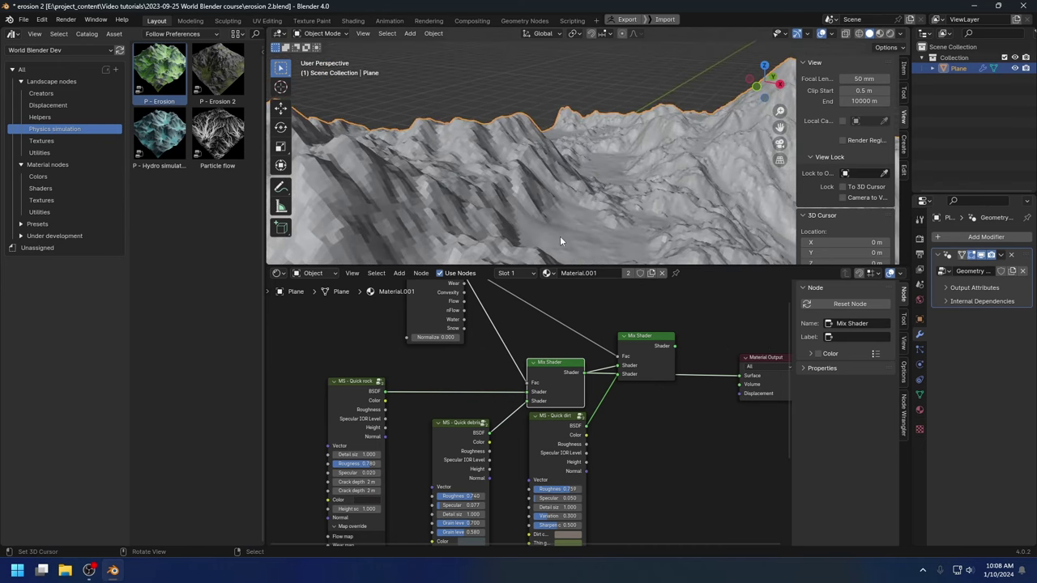
{"action": "middle_click_drag", "start_coordinate": [572, 239], "coordinate": [518, 200]}
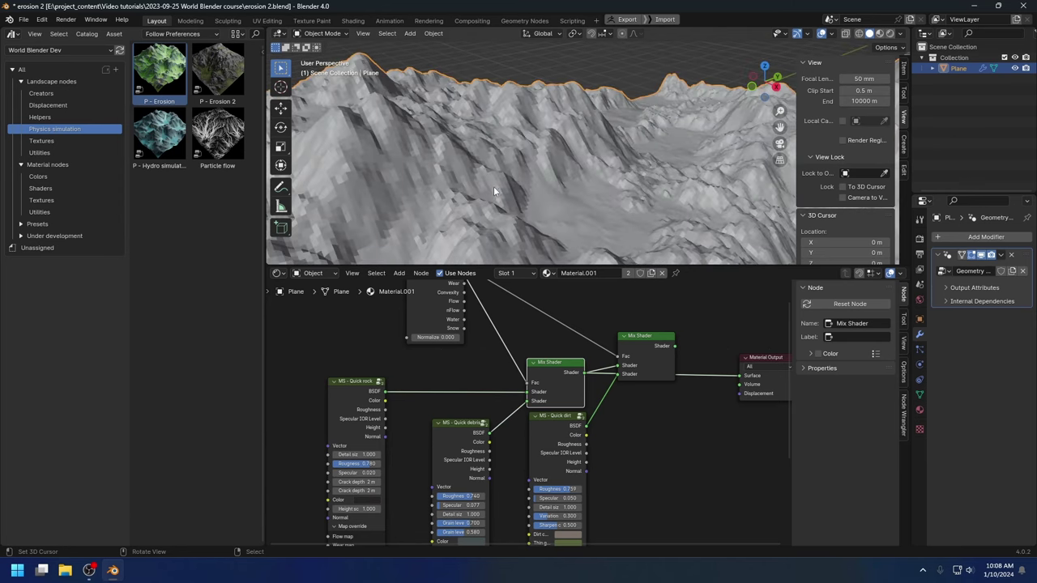
- Switch the node editor from the shader to the terrain's geometry nodes and frame the P - Erosion 2 node's erosion settings
{"action": "key", "text": "shift+F3"}
{"action": "key", "text": "Home"}
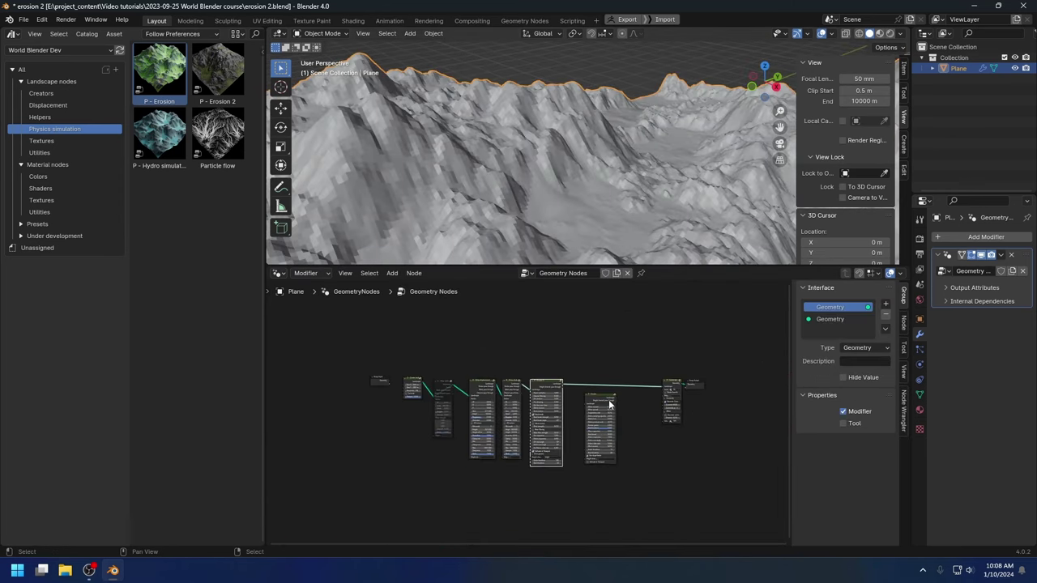
{"action": "scroll", "coordinate": [609, 403], "scroll_direction": "up", "scroll_amount": 3}
{"action": "scroll", "coordinate": [490, 439], "scroll_direction": "up", "scroll_amount": 10}
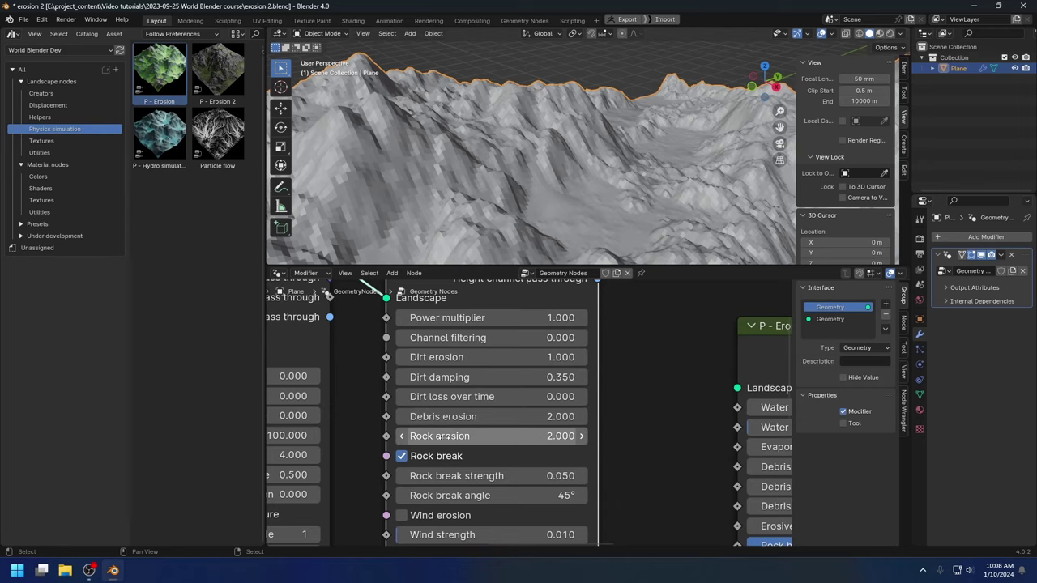
- Examine the Rock erosion, Dirt erosion and Debris erosion settings of P - Erosion 2 against the terrain
{"action": "left_click", "coordinate": [527, 436]}
{"action": "key", "text": "Return"}
{"action": "middle_click_drag", "start_coordinate": [462, 418], "coordinate": [442, 405]}
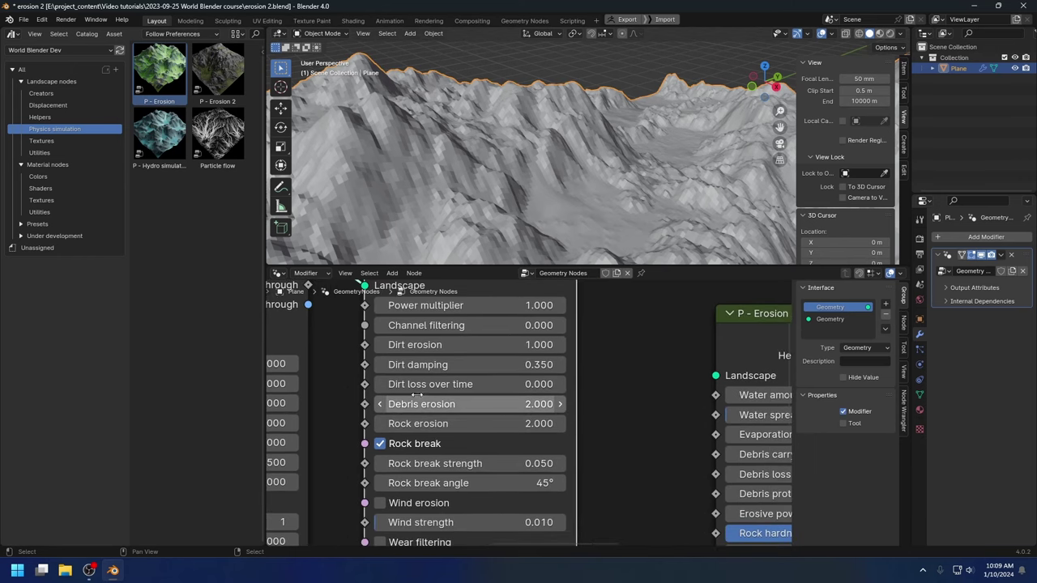
{"action": "left_click", "coordinate": [406, 345]}
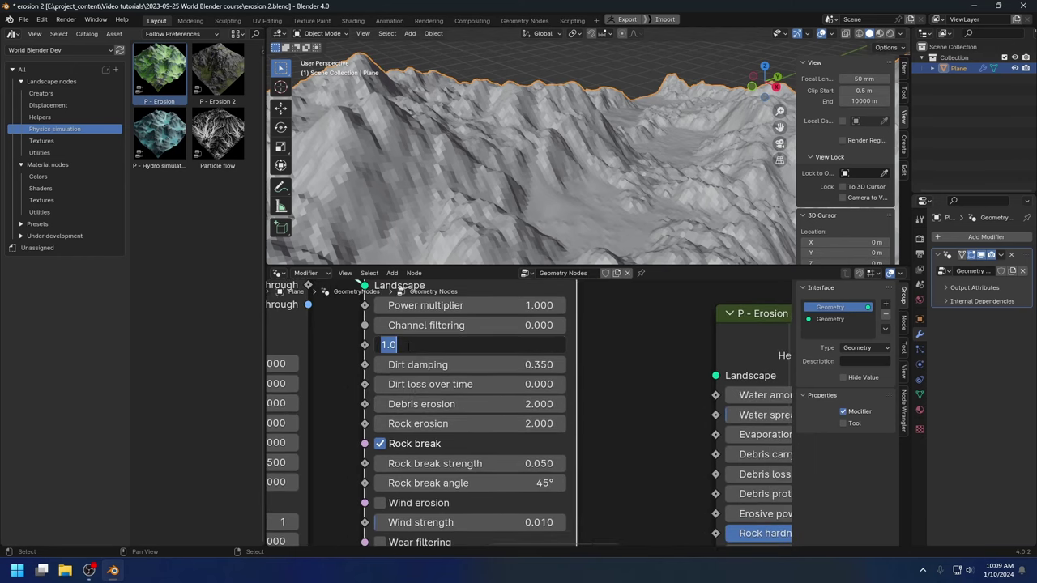
{"action": "key", "text": "Return"}
{"action": "middle_click_drag", "start_coordinate": [533, 344], "coordinate": [547, 391]}
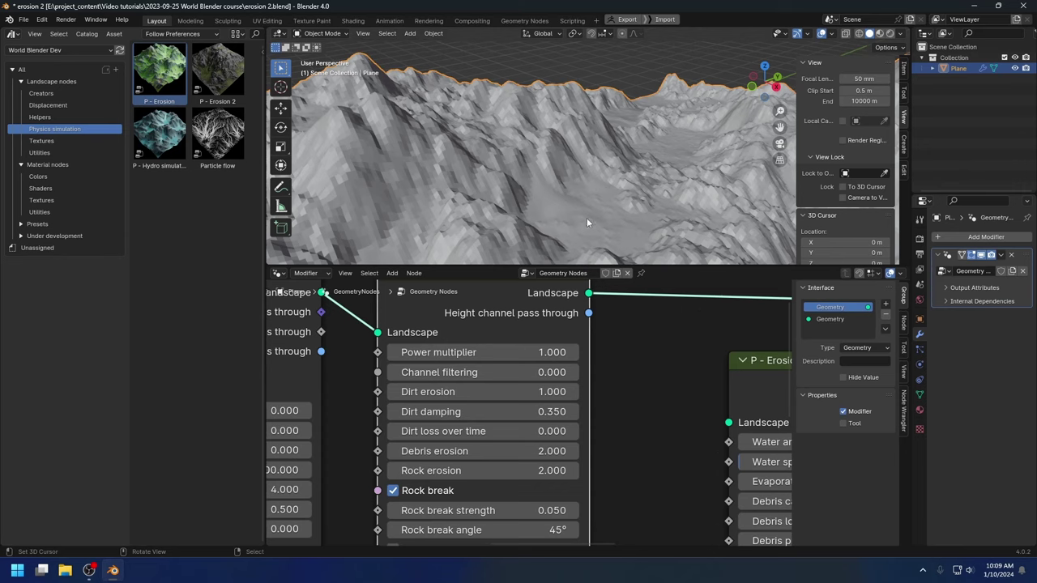
{"action": "middle_click_drag", "start_coordinate": [597, 412], "coordinate": [593, 374]}
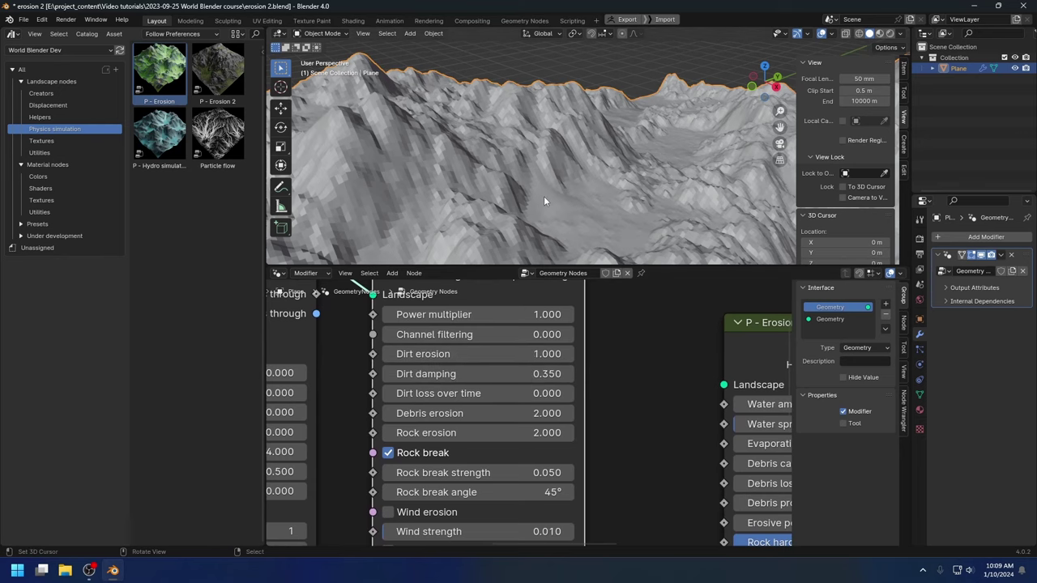
{"action": "middle_click_drag", "start_coordinate": [559, 201], "coordinate": [575, 212]}
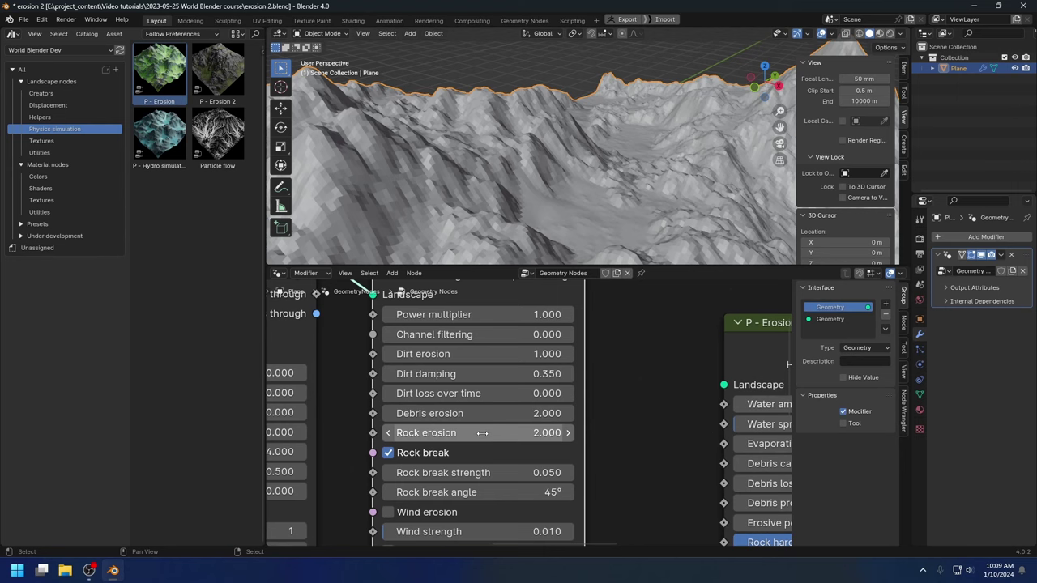
{"action": "scroll", "coordinate": [482, 433], "scroll_direction": "down", "scroll_amount": 3}
{"action": "scroll", "coordinate": [620, 366], "scroll_direction": "up", "scroll_amount": 3}
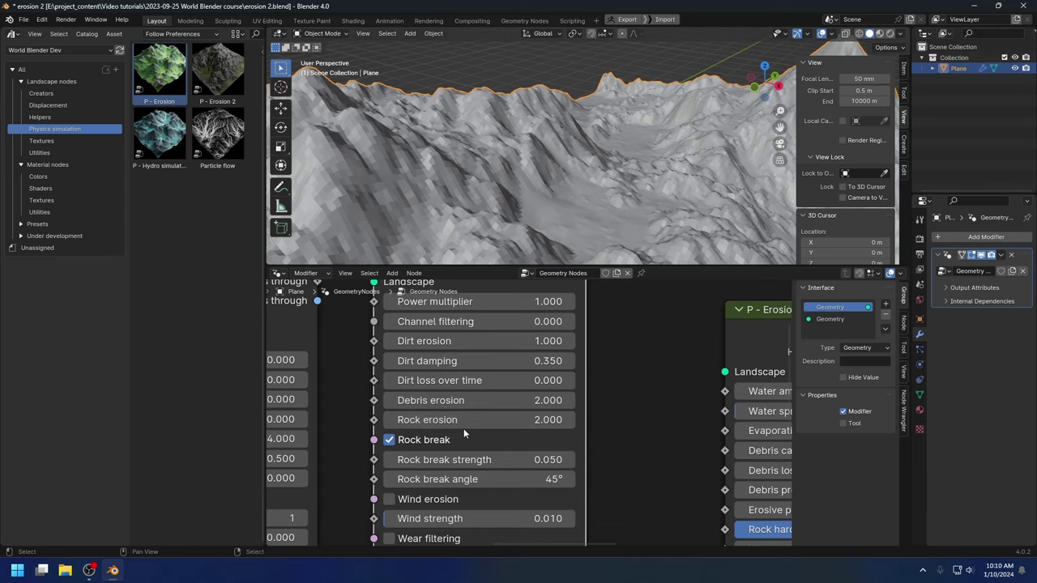
- Disable Rock break on the P - Erosion 2 node and set its Rock erosion to 10
{"action": "left_click", "coordinate": [389, 440]}
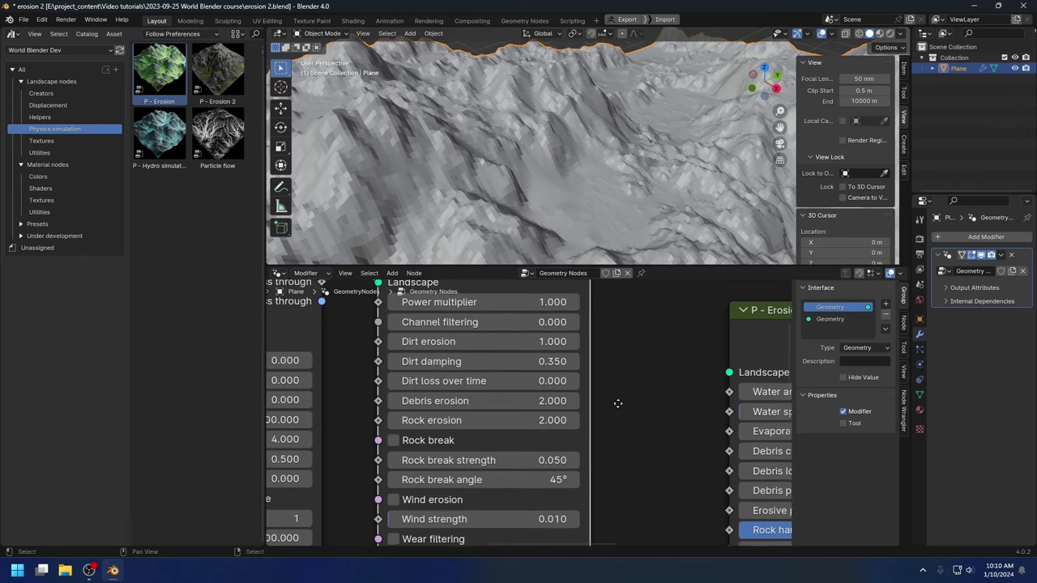
{"action": "double_click", "coordinate": [486, 420]}
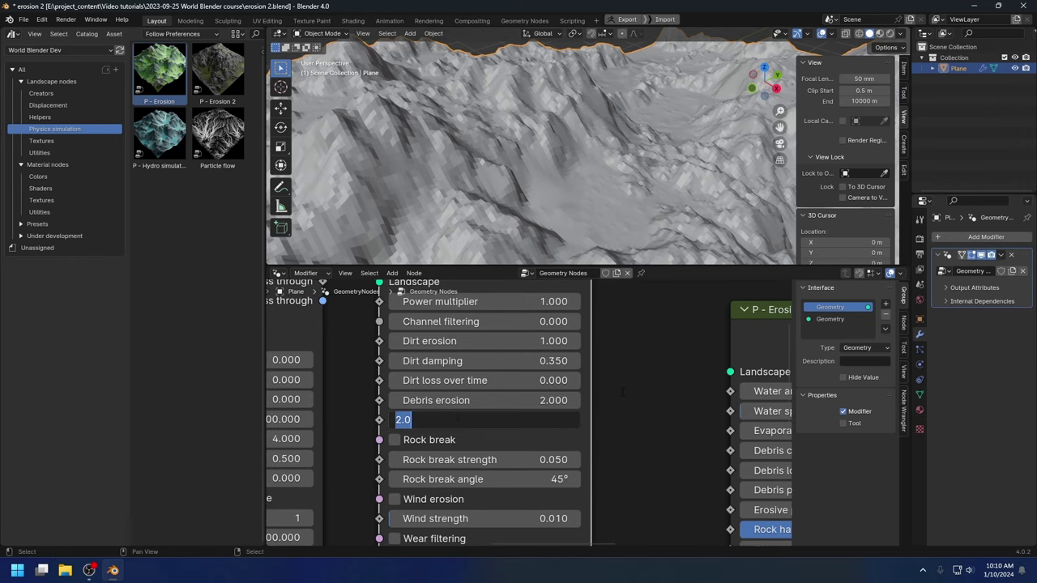
{"action": "type", "text": "10"}
{"action": "key", "text": "Return"}
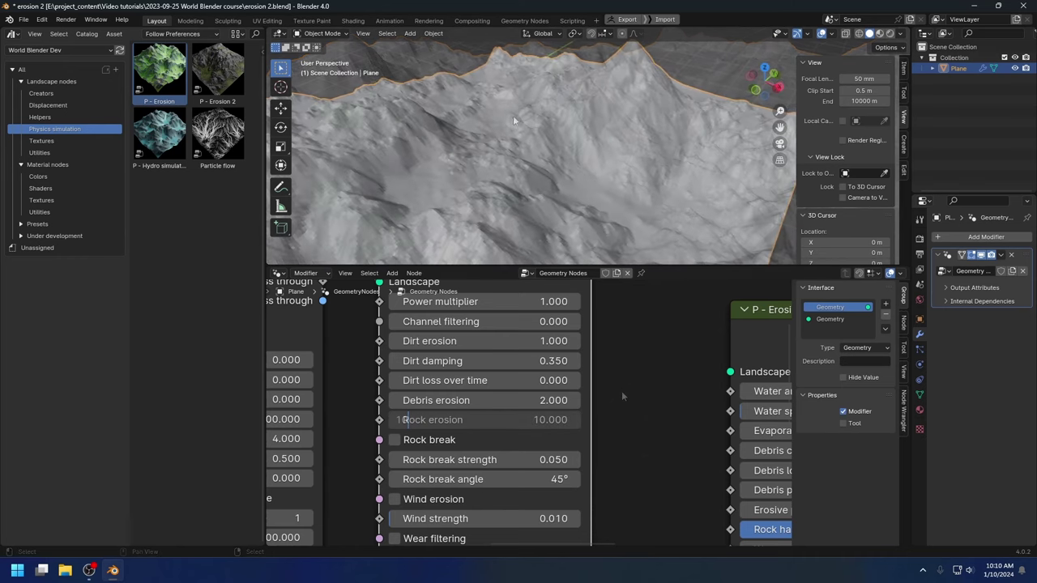
- Examine the terrain's eroded peaks and slopes from several angles alongside the Dirt erosion setting
{"action": "middle_click_drag", "start_coordinate": [498, 130], "coordinate": [549, 148]}
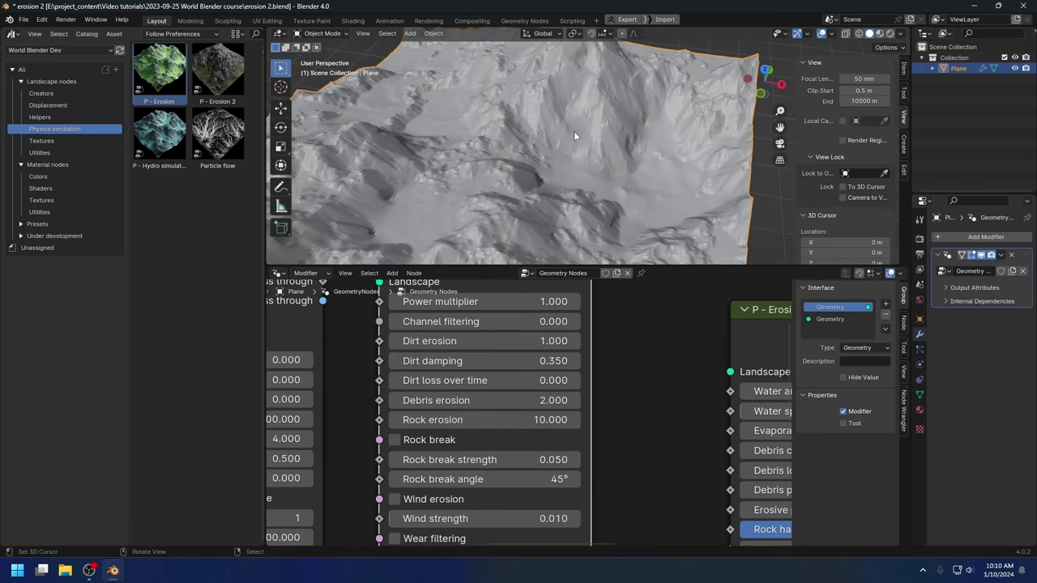
{"action": "middle_click_drag", "start_coordinate": [591, 129], "coordinate": [559, 243]}
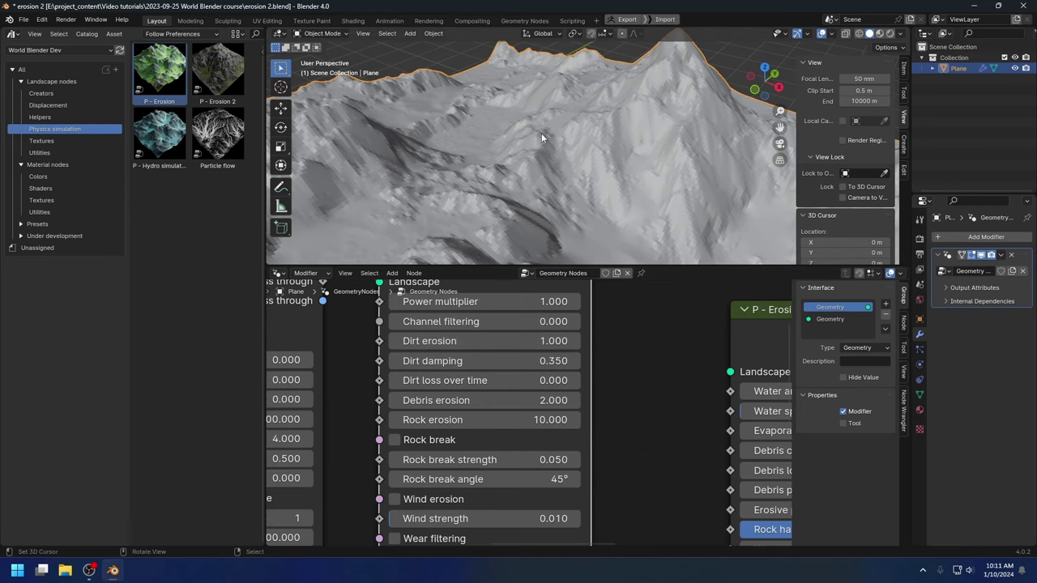
{"action": "mouse_move", "coordinate": [541, 133]}
{"action": "middle_mouse_down"}
{"action": "mouse_move", "coordinate": [562, 131]}
{"action": "mouse_move", "coordinate": [581, 156]}
{"action": "mouse_move", "coordinate": [452, 176]}
{"action": "mouse_move", "coordinate": [514, 140]}
{"action": "mouse_move", "coordinate": [522, 179]}
{"action": "mouse_move", "coordinate": [550, 153]}
{"action": "mouse_move", "coordinate": [515, 150]}
{"action": "mouse_move", "coordinate": [549, 126]}
{"action": "middle_mouse_up"}
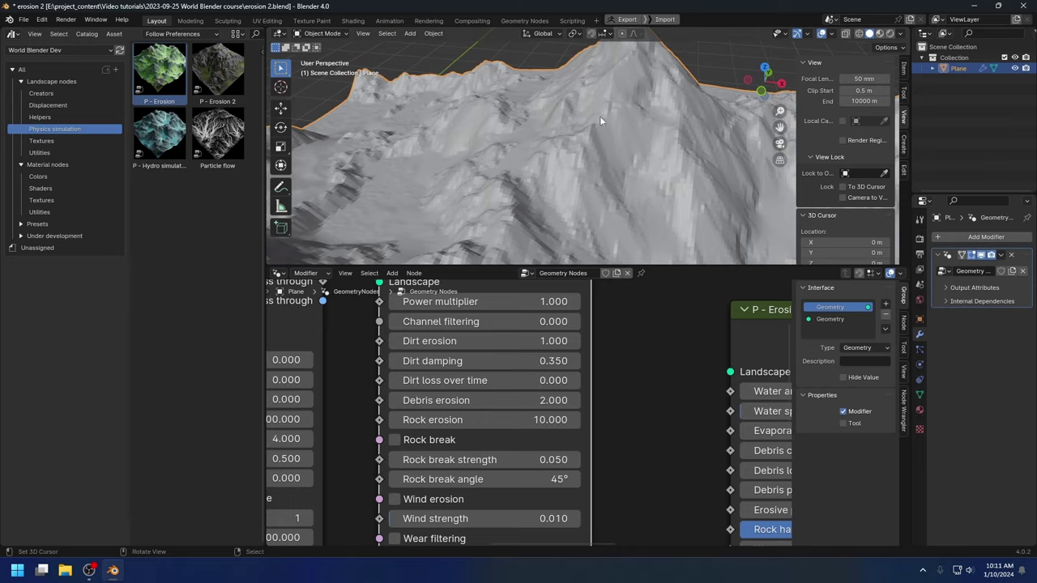
{"action": "middle_click_drag", "start_coordinate": [604, 174], "coordinate": [513, 198]}
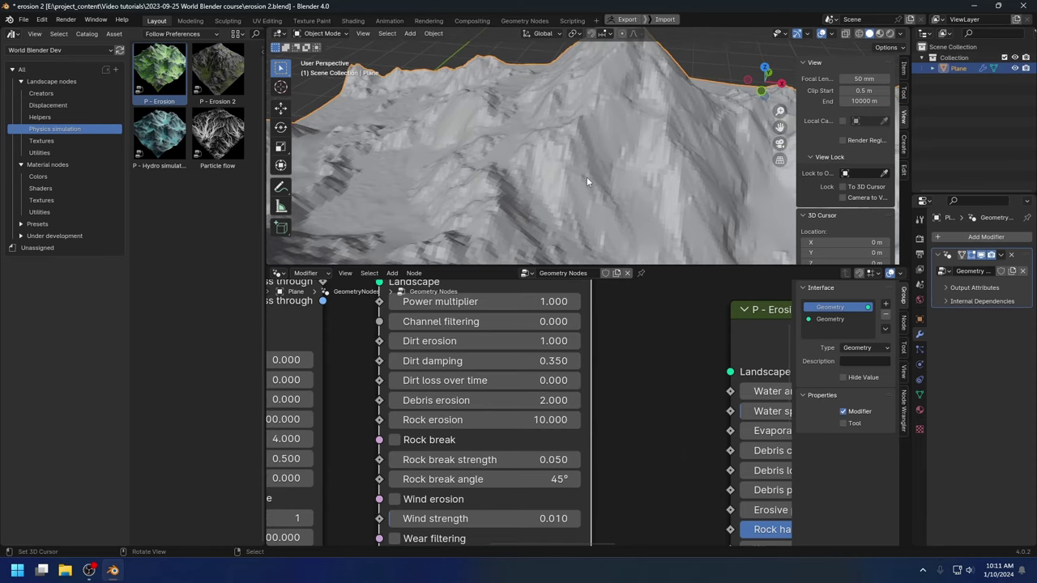
{"action": "left_click", "coordinate": [478, 341]}
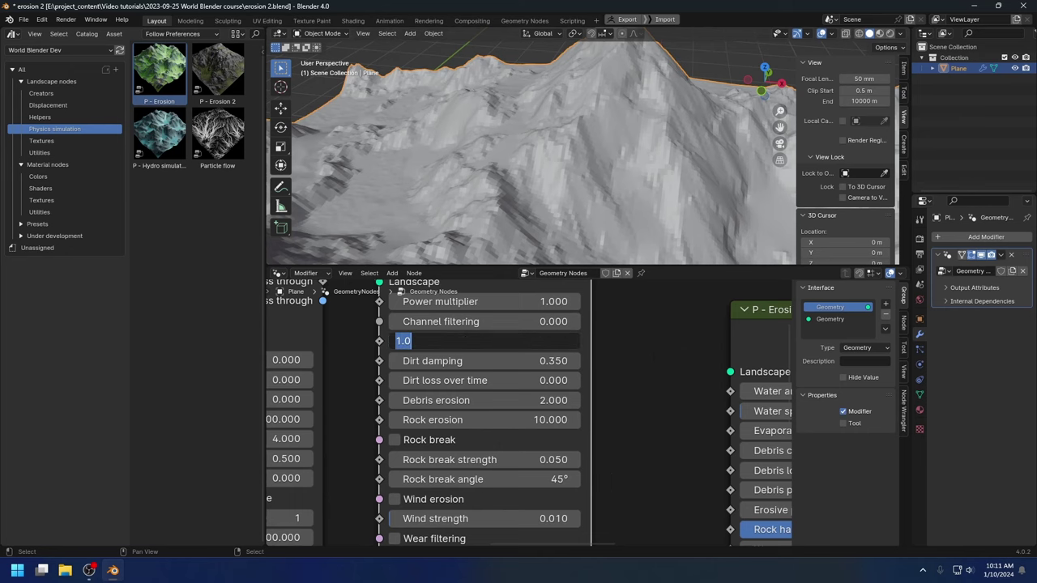
{"action": "key", "text": "Return"}
{"action": "middle_click_drag", "start_coordinate": [622, 199], "coordinate": [484, 151]}
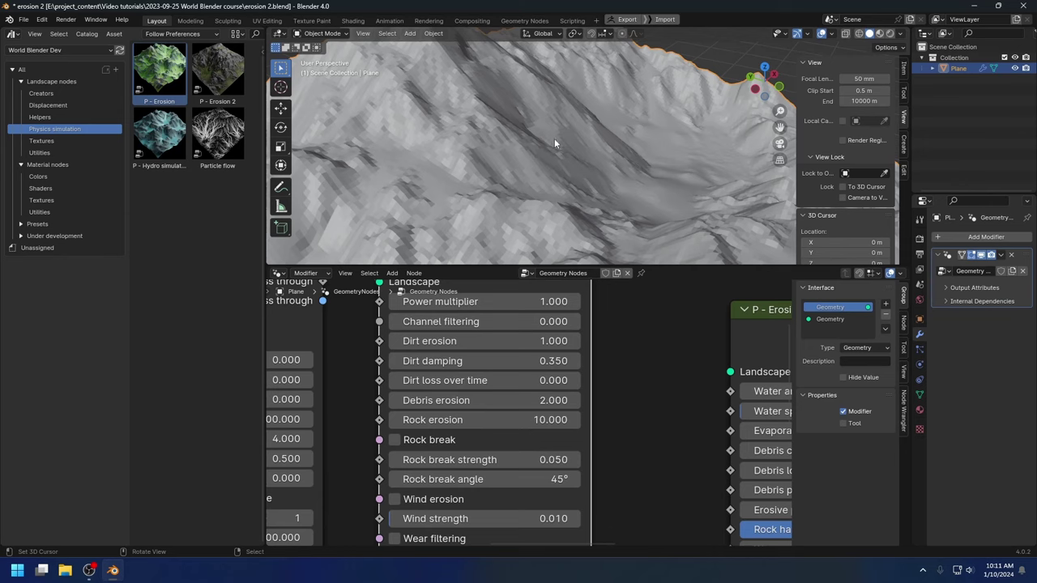
{"action": "scroll", "coordinate": [567, 174], "scroll_direction": "down", "scroll_amount": 4}
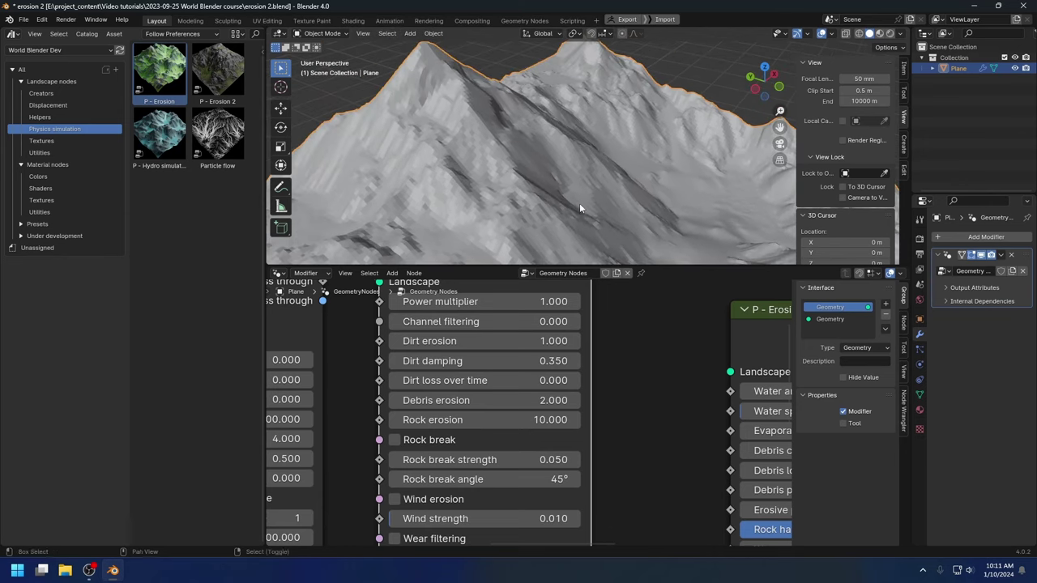
- Set the Dirt erosion of the P - Erosion 2 node to 10 and inspect the resulting peak
{"action": "left_click", "coordinate": [510, 340]}
{"action": "type", "text": "10"}
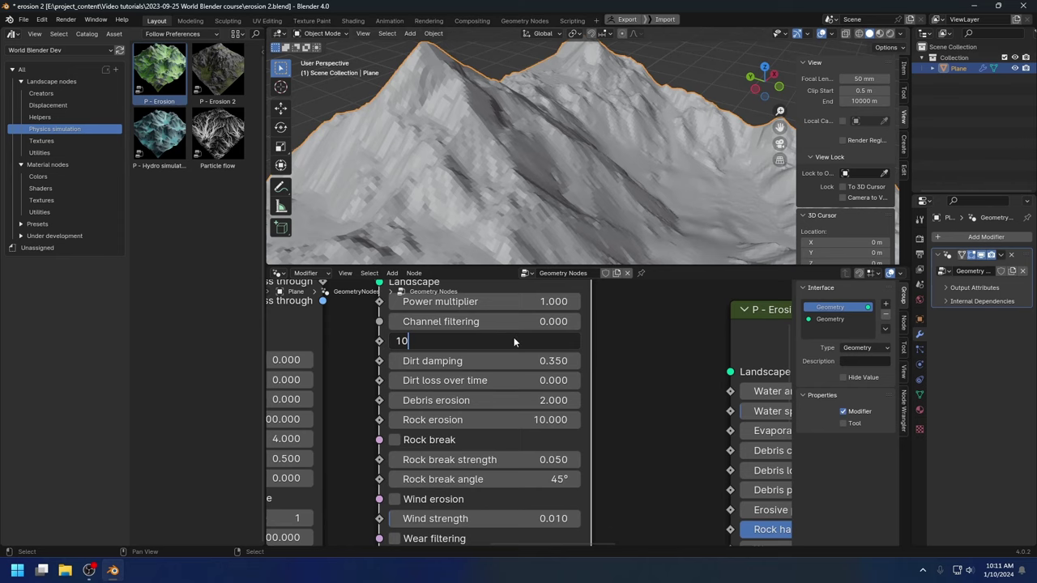
{"action": "key", "text": "Return"}
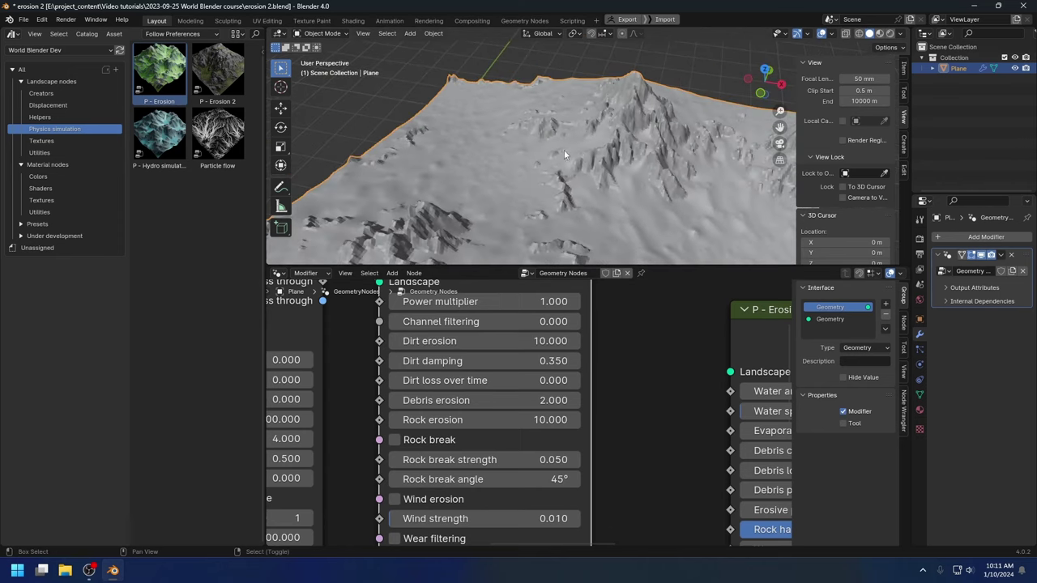
{"action": "middle_click_drag", "start_coordinate": [564, 149], "coordinate": [499, 150]}
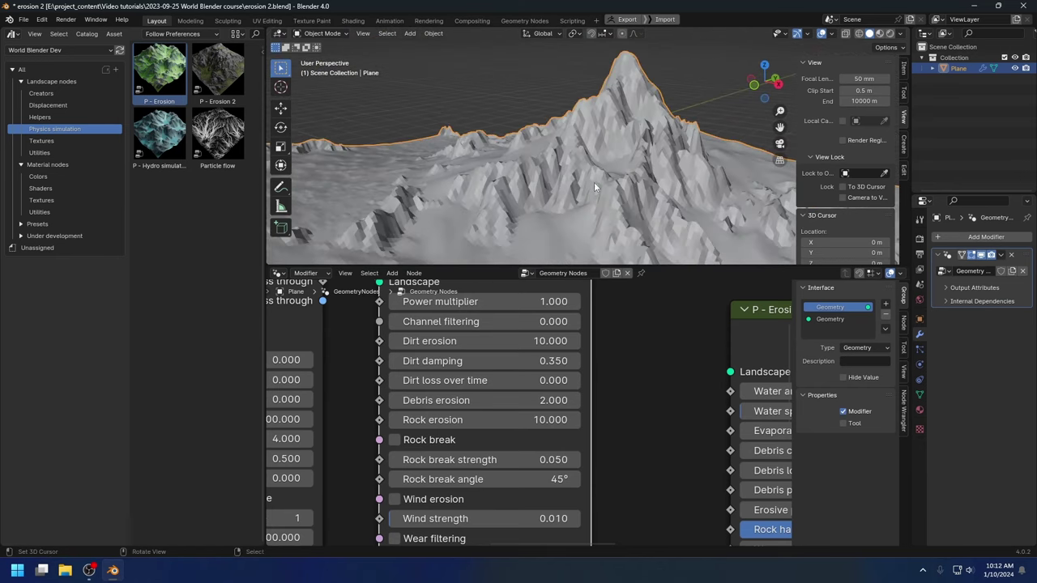
{"action": "mouse_move", "coordinate": [513, 199]}
{"action": "middle_mouse_down"}
{"action": "mouse_move", "coordinate": [587, 151]}
{"action": "mouse_move", "coordinate": [660, 139]}
{"action": "mouse_move", "coordinate": [576, 191]}
{"action": "mouse_move", "coordinate": [632, 227]}
{"action": "middle_mouse_up"}
- Check the mountain's material in rendered shading, return to solid shading and view the whole terrain
{"action": "key", "text": "z"}
{"action": "left_click", "coordinate": [623, 145]}
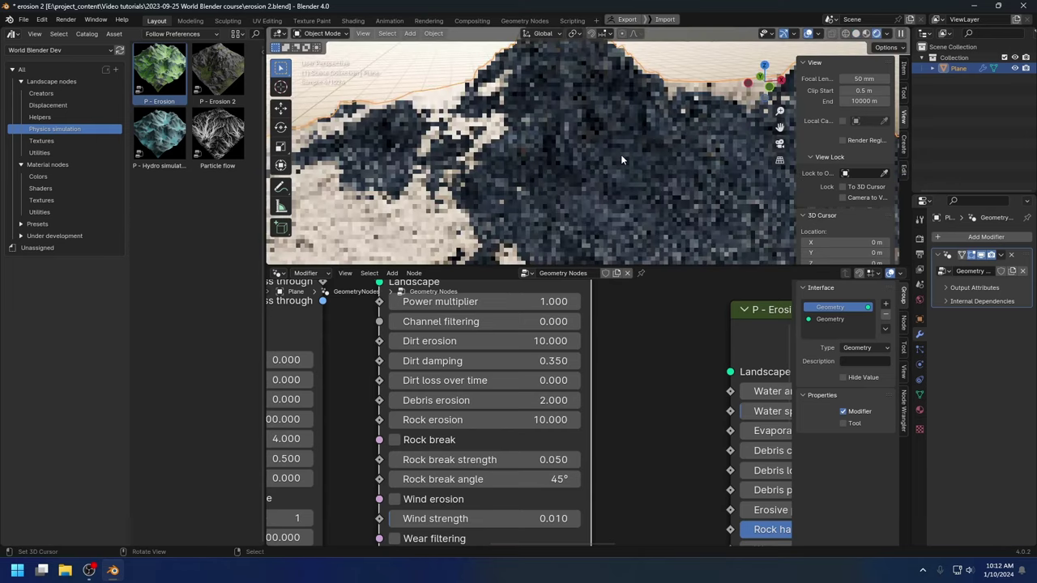
{"action": "key", "text": "z"}
{"action": "left_click", "coordinate": [666, 152]}
{"action": "mouse_move", "coordinate": [660, 146]}
{"action": "middle_mouse_down"}
{"action": "mouse_move", "coordinate": [545, 174]}
{"action": "mouse_move", "coordinate": [571, 131]}
{"action": "mouse_move", "coordinate": [560, 180]}
{"action": "mouse_move", "coordinate": [603, 182]}
{"action": "mouse_move", "coordinate": [567, 127]}
{"action": "middle_mouse_up"}
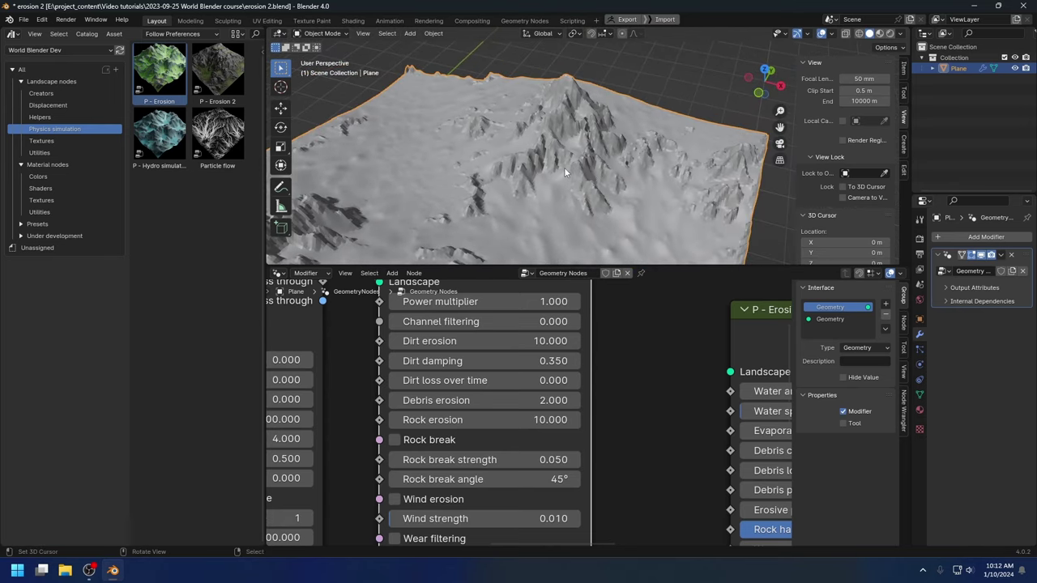
{"action": "middle_click_drag", "start_coordinate": [559, 199], "coordinate": [552, 162]}
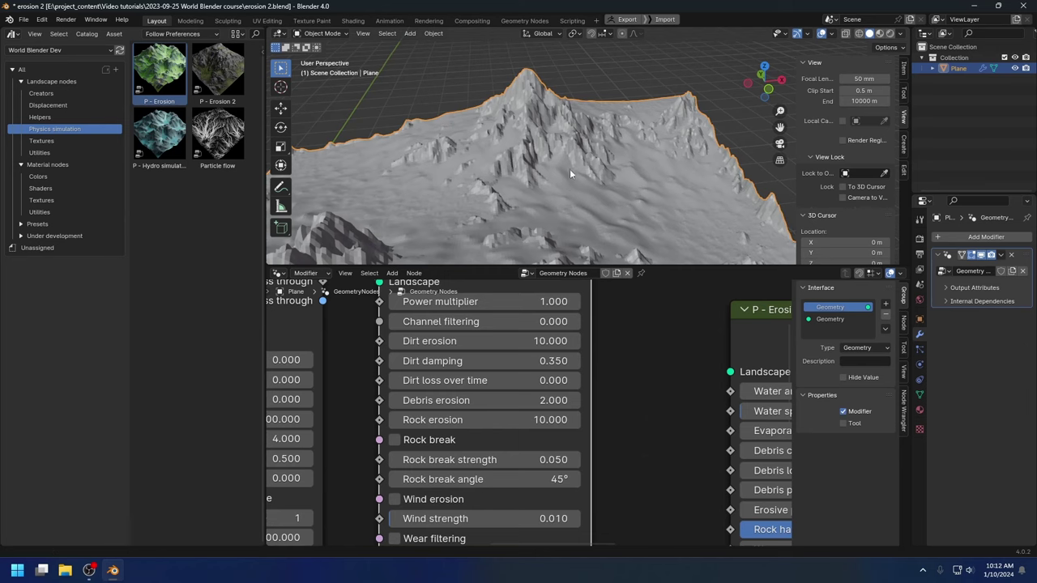
- Review the remaining P - Erosion 2 settings, from Rock break through the Extra params and back up
{"action": "middle_click_drag", "start_coordinate": [608, 424], "coordinate": [621, 344]}
{"action": "scroll", "coordinate": [618, 328], "scroll_direction": "down", "scroll_amount": 1}
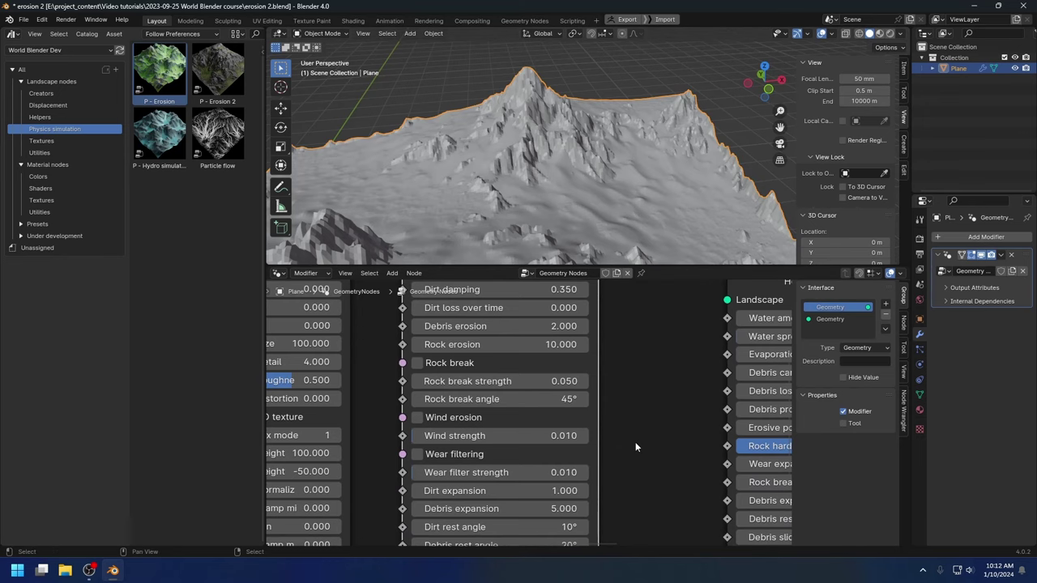
{"action": "middle_click_drag", "start_coordinate": [647, 441], "coordinate": [644, 267]}
{"action": "middle_click_drag", "start_coordinate": [645, 535], "coordinate": [645, 525]}
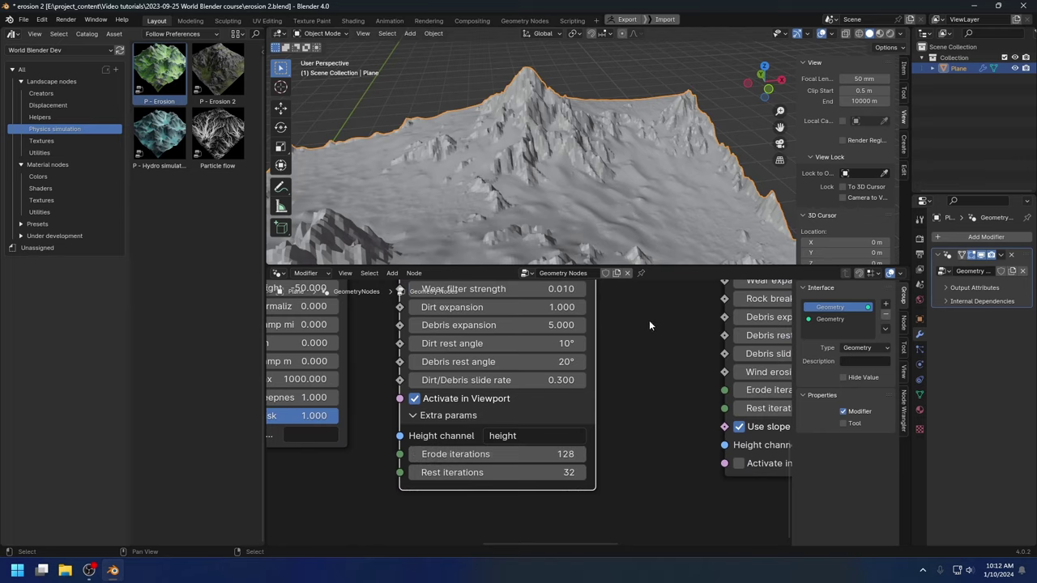
{"action": "middle_click_drag", "start_coordinate": [649, 320], "coordinate": [630, 490]}
{"action": "middle_click_drag", "start_coordinate": [624, 359], "coordinate": [639, 469]}
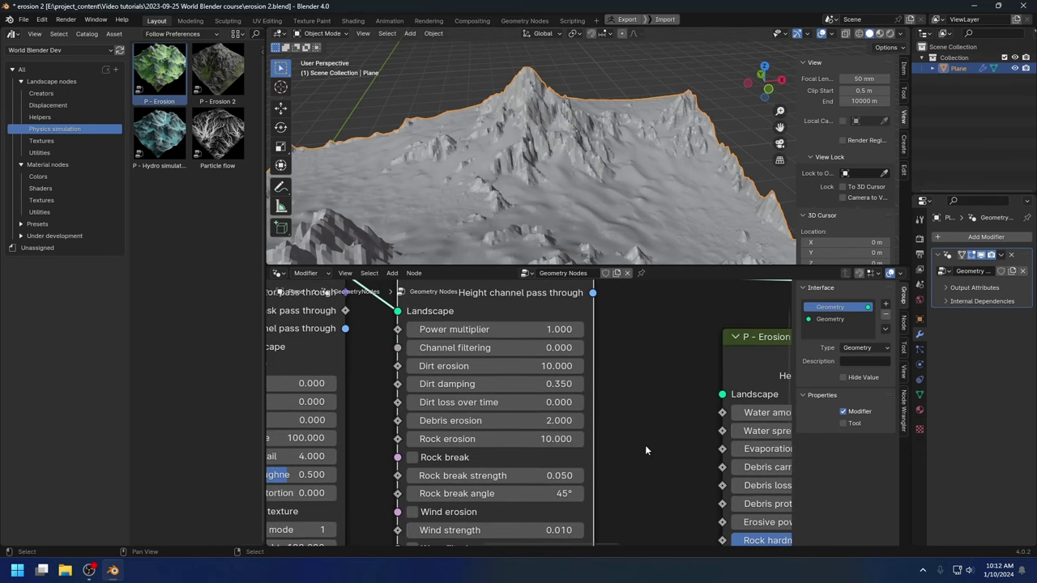
- Inspect the main peak and its surrounding slopes from several angles and up close alongside the P - Erosion 2 settings
{"action": "middle_click_drag", "start_coordinate": [561, 146], "coordinate": [548, 173]}
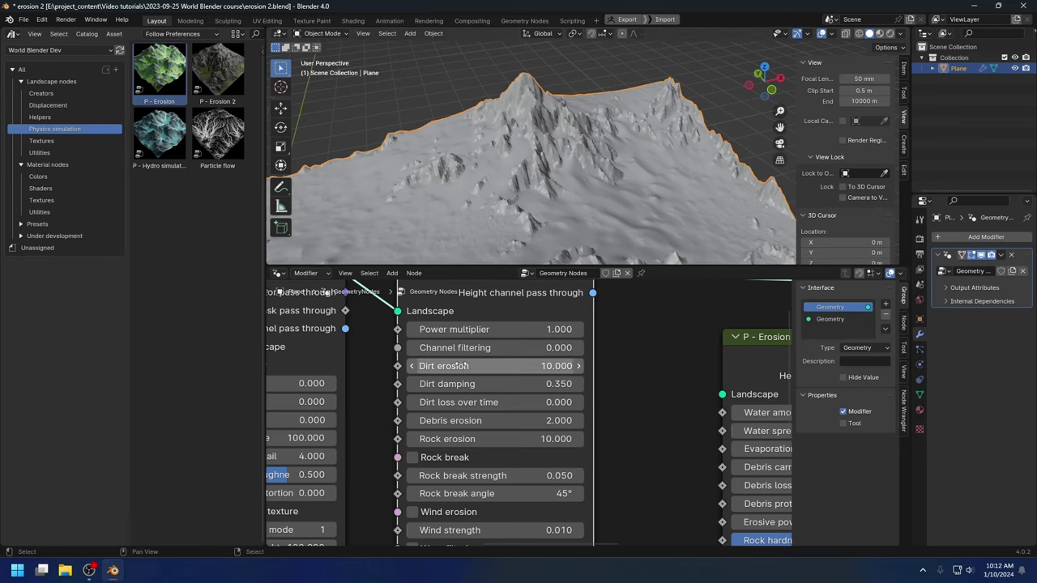
{"action": "middle_click_drag", "start_coordinate": [502, 179], "coordinate": [520, 117]}
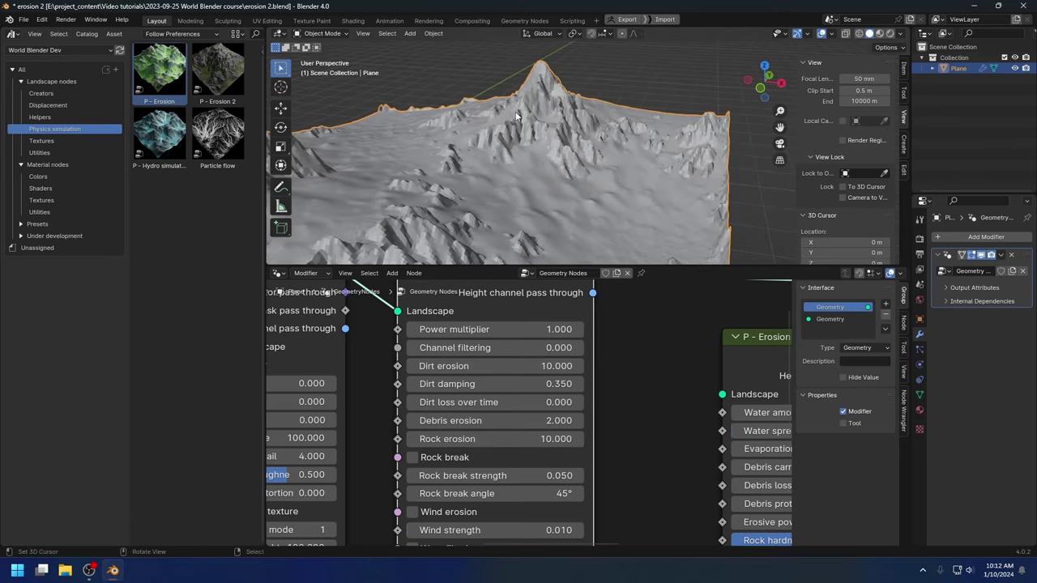
{"action": "scroll", "coordinate": [541, 103], "scroll_direction": "up", "scroll_amount": 3}
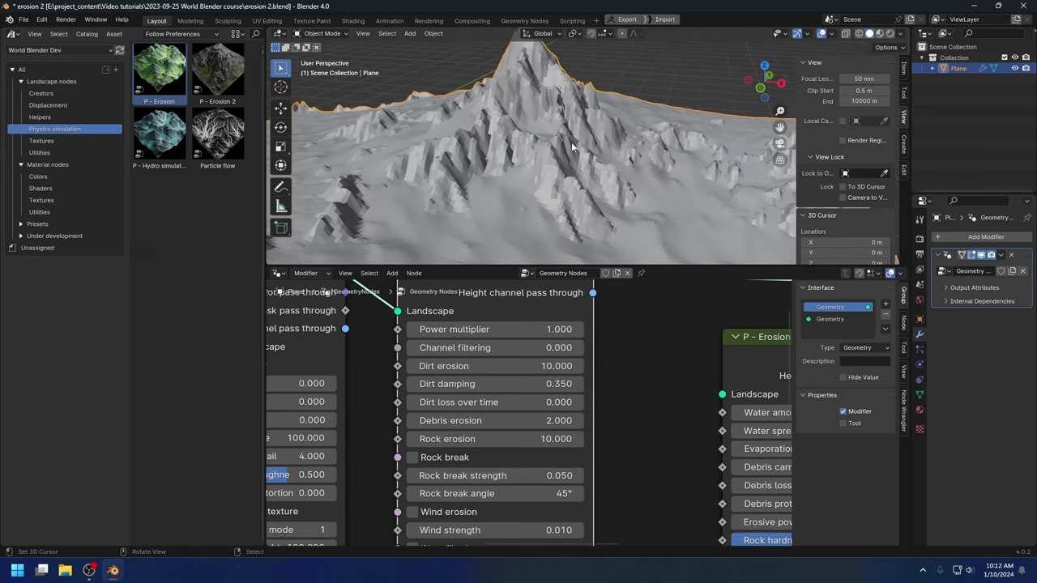
{"action": "middle_click_drag", "start_coordinate": [541, 129], "coordinate": [556, 160]}
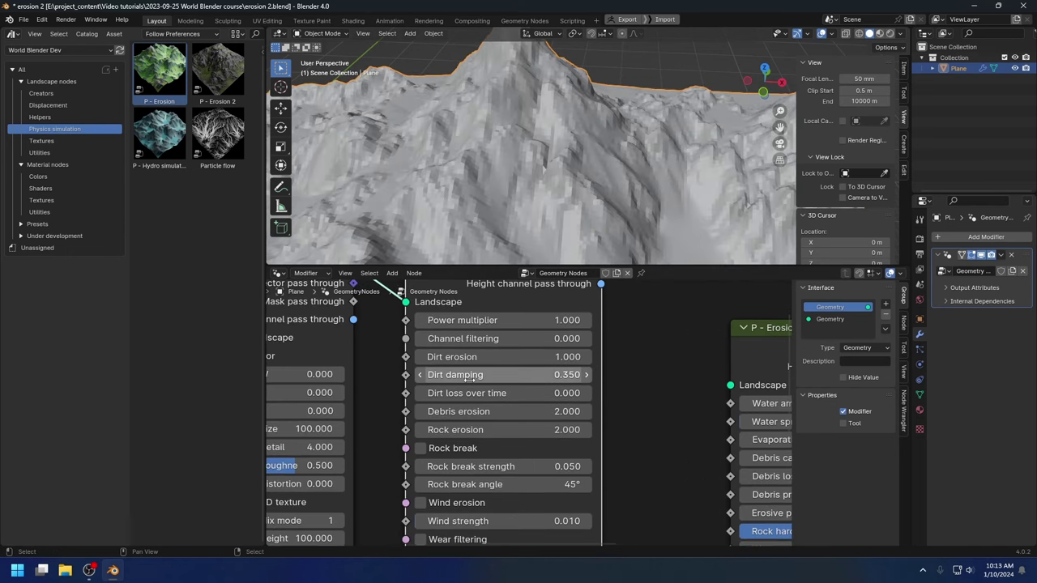
- Examine the flowing dirt deposits on the mountain slopes and valley closely in relation to the Dirt damping setting
{"action": "scroll", "coordinate": [594, 162], "scroll_direction": "down", "scroll_amount": 10}
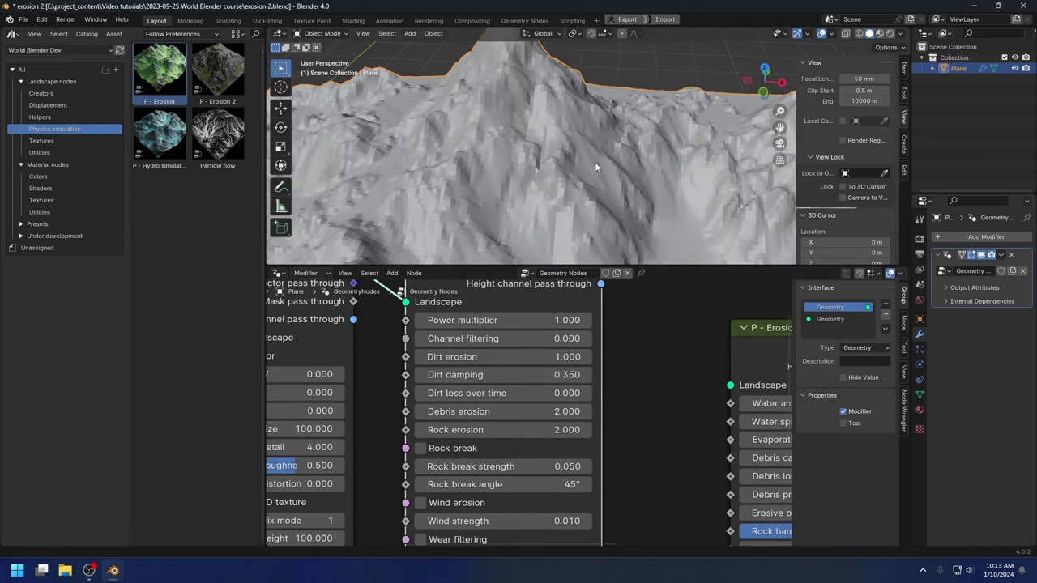
{"action": "scroll", "coordinate": [476, 234], "scroll_direction": "up", "scroll_amount": 10}
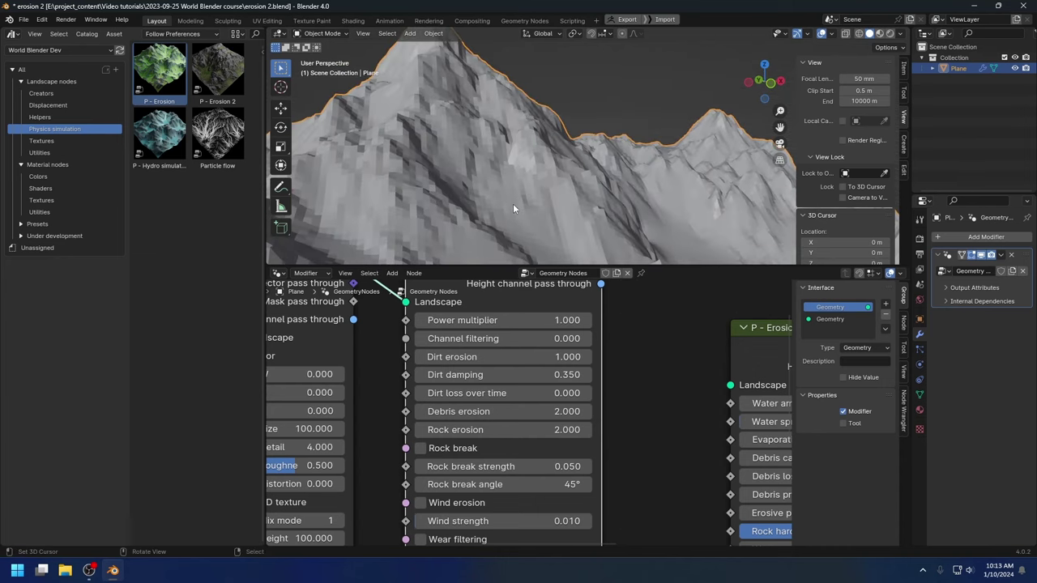
{"action": "middle_click_drag", "start_coordinate": [511, 211], "coordinate": [554, 199]}
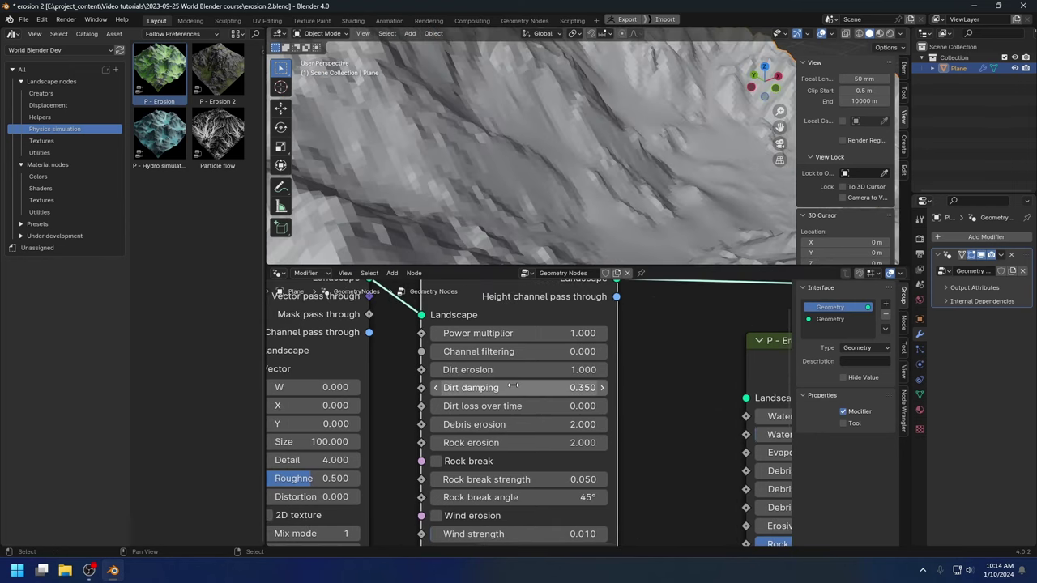
{"action": "middle_click_drag", "start_coordinate": [534, 151], "coordinate": [604, 195]}
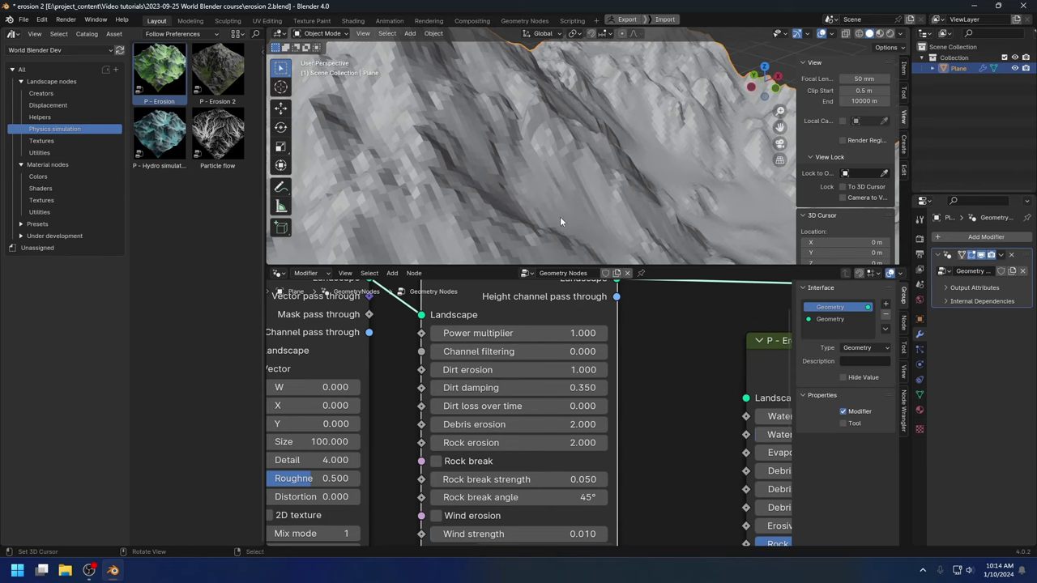
{"action": "middle_click_drag", "start_coordinate": [696, 258], "coordinate": [534, 159]}
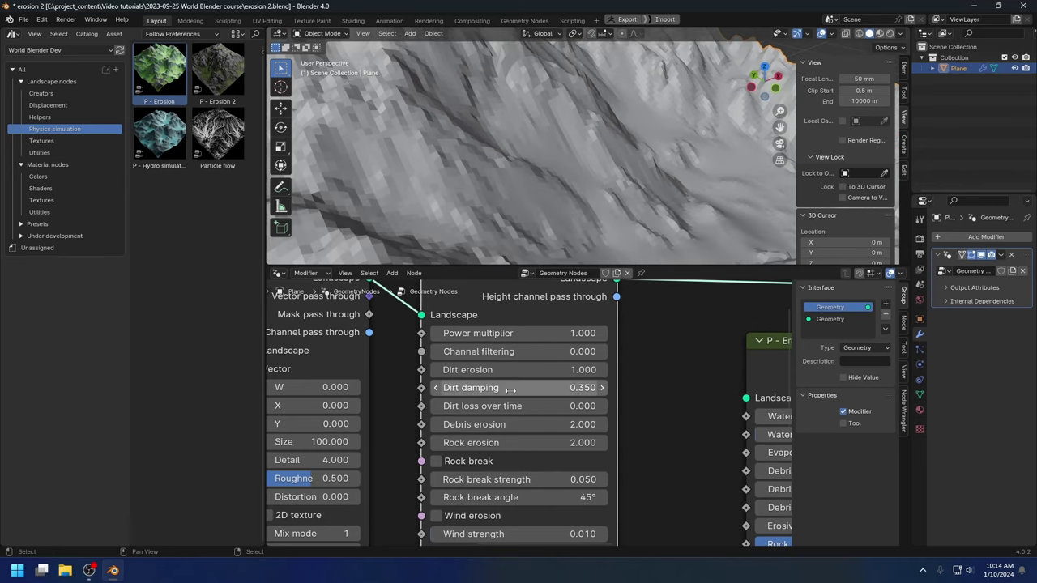
{"action": "middle_click_drag", "start_coordinate": [565, 183], "coordinate": [577, 156]}
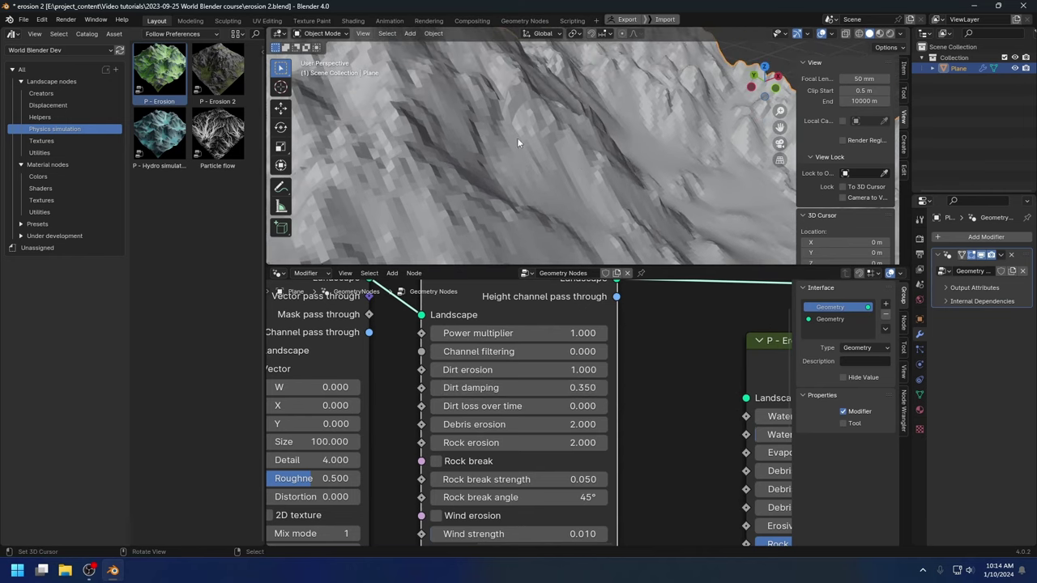
{"action": "middle_click_drag", "start_coordinate": [517, 138], "coordinate": [474, 60]}
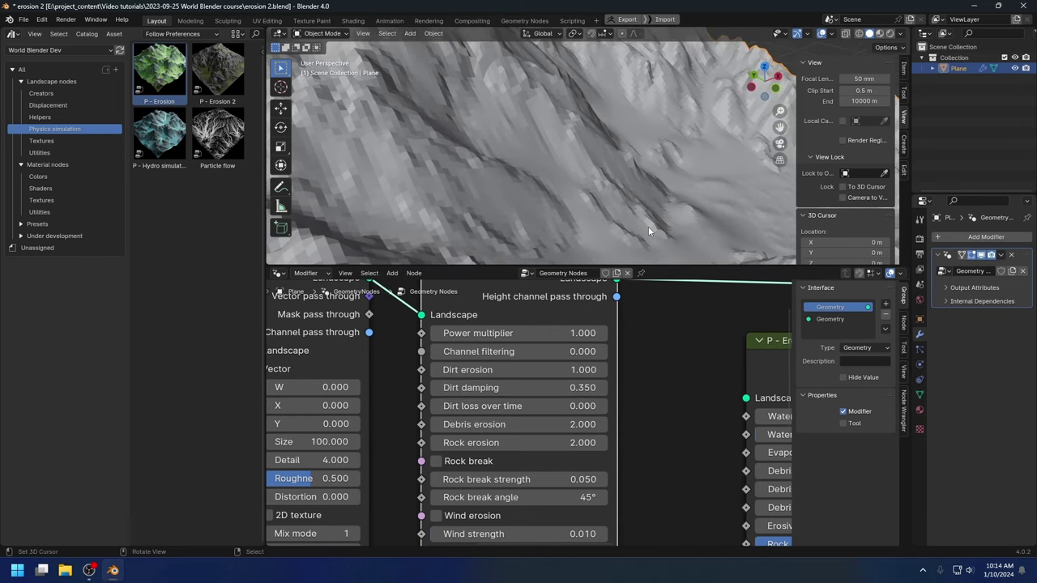
{"action": "middle_click_drag", "start_coordinate": [660, 233], "coordinate": [568, 202]}
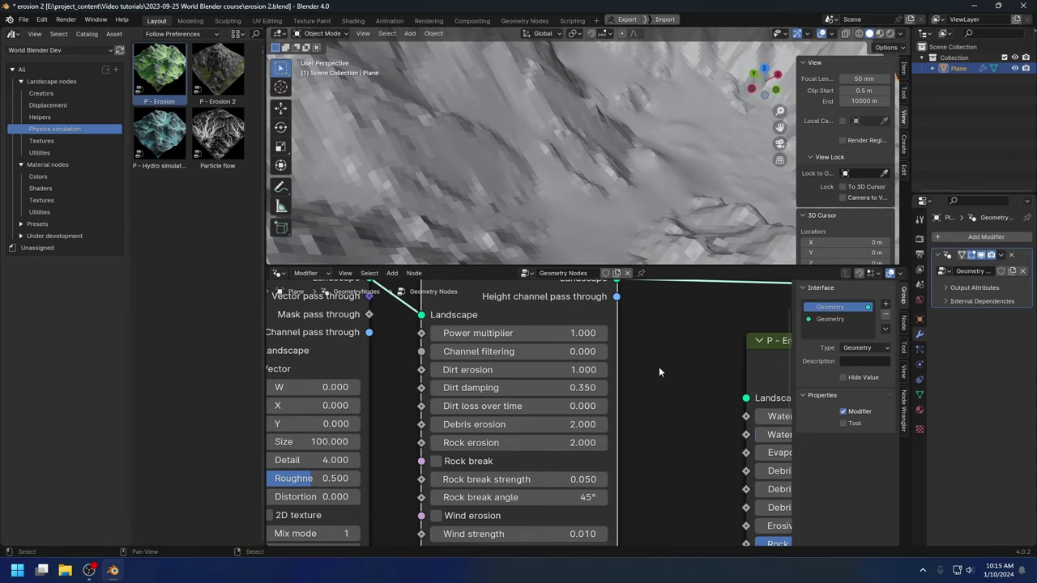
- Set the Dirt damping of the P - Erosion 2 node to 1
{"action": "middle_click_drag", "start_coordinate": [658, 367], "coordinate": [655, 362]}
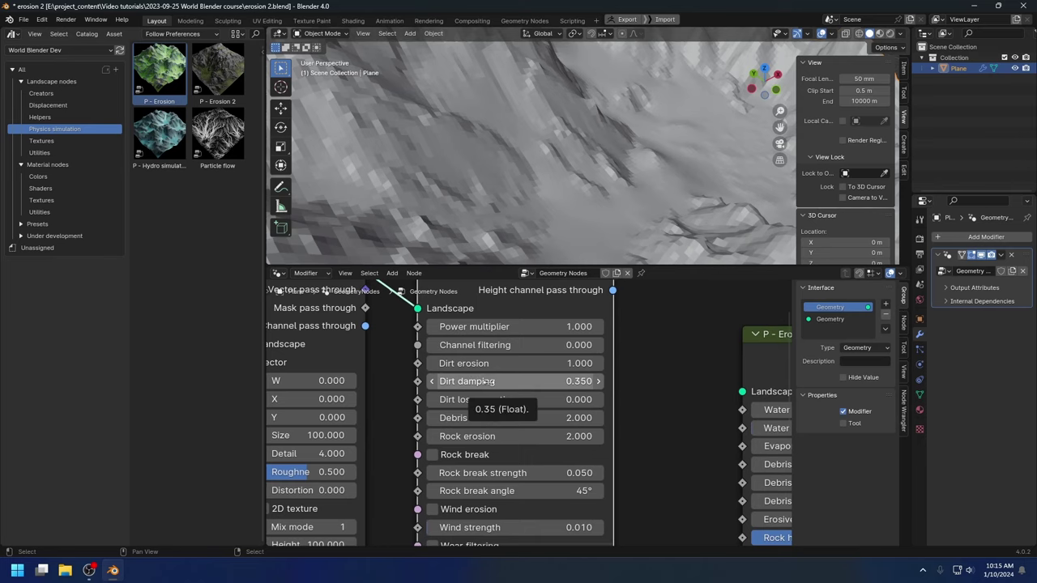
{"action": "left_click", "coordinate": [489, 383]}
{"action": "type", "text": "1"}
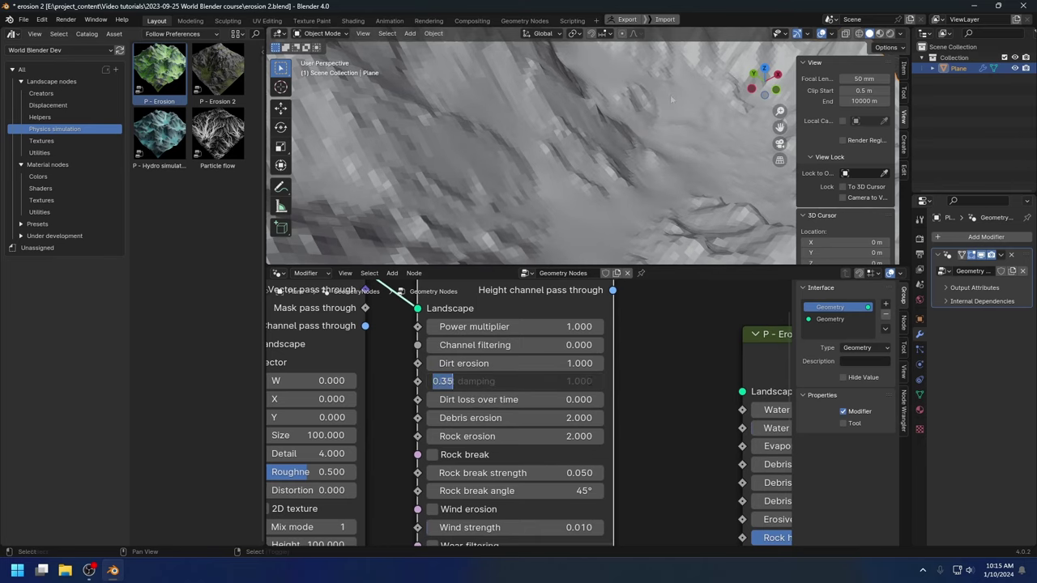
{"action": "key", "text": "Return"}
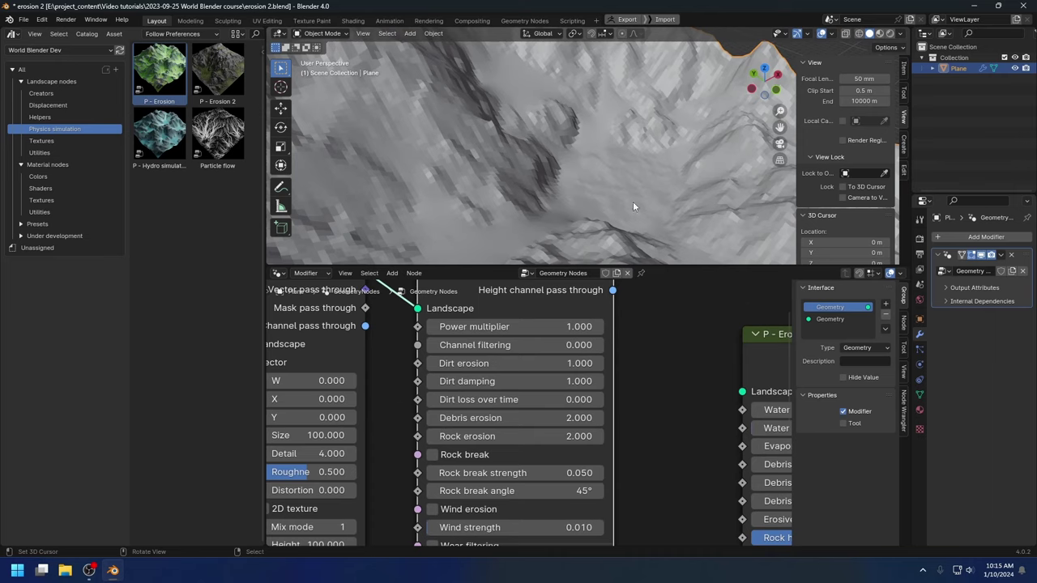
- Show the terrain in rendered shading and connect the final Mix Shader to the Material Output in the shader editor
{"action": "middle_click_drag", "start_coordinate": [642, 176], "coordinate": [480, 186]}
{"action": "key", "text": "z"}
{"action": "left_click", "coordinate": [494, 152]}
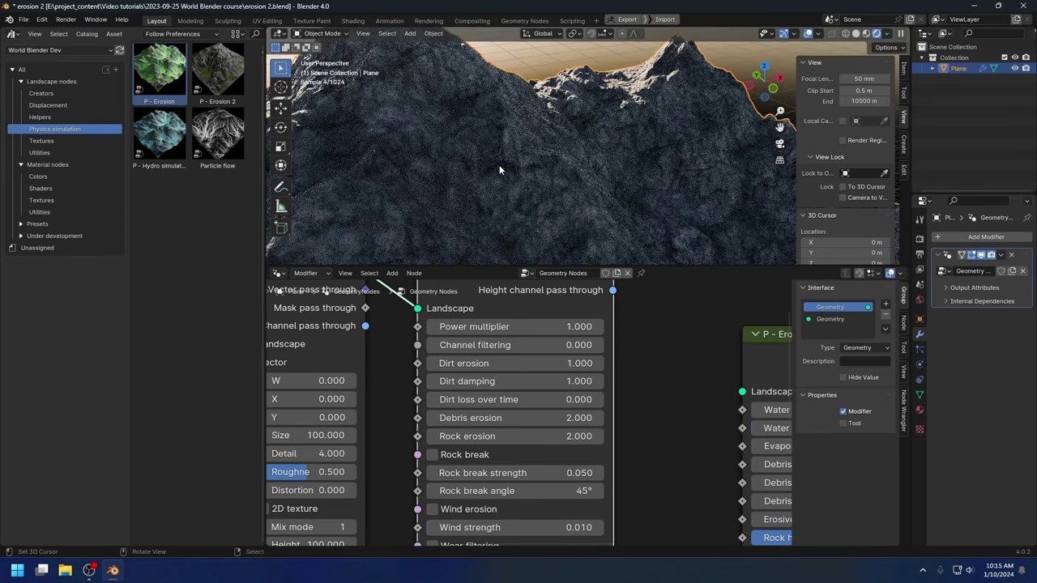
{"action": "left_click", "coordinate": [278, 273]}
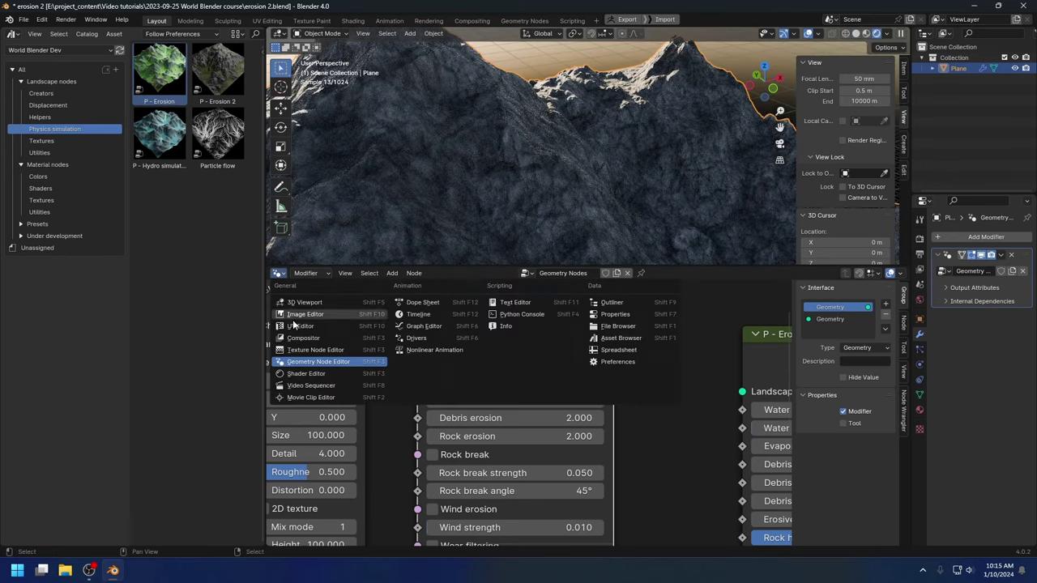
{"action": "left_click", "coordinate": [299, 372]}
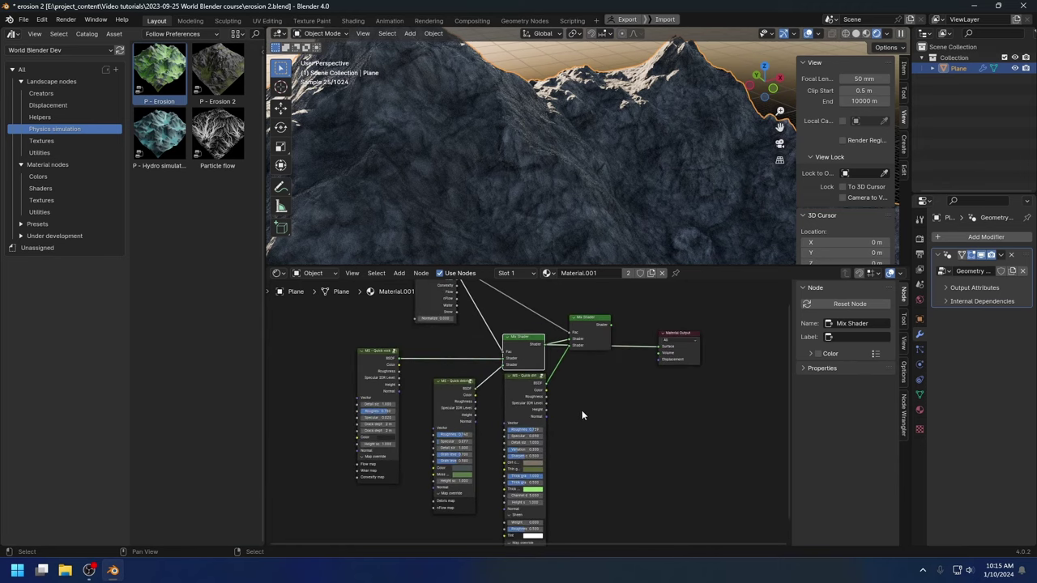
{"action": "left_click", "coordinate": [597, 339], "text": "ctrl+shift"}
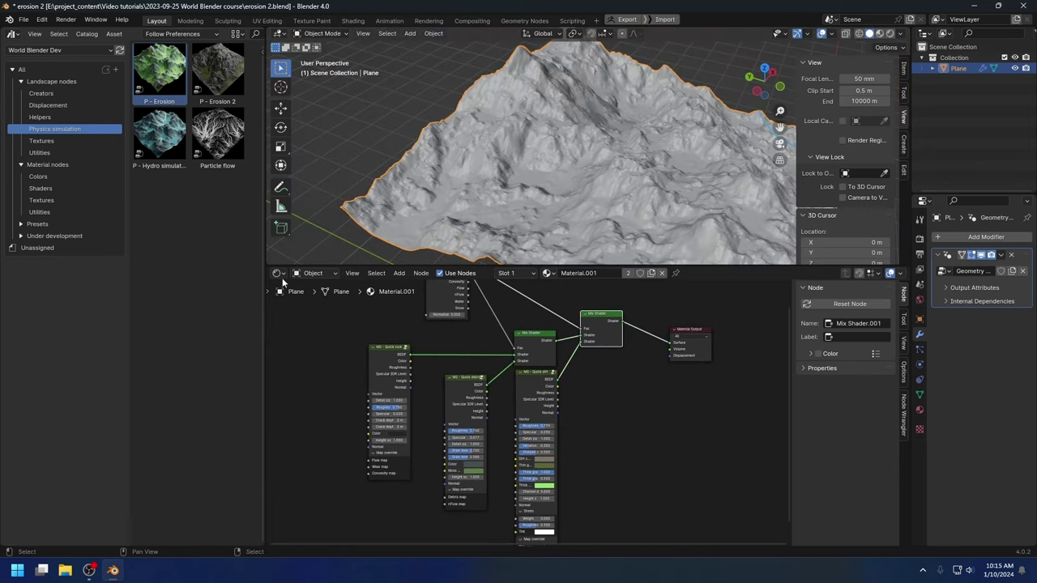
- Return to the geometry nodes and set the Rock erosion of the P - Erosion 2 node to 4
{"action": "left_click", "coordinate": [279, 275]}
{"action": "left_click", "coordinate": [316, 361]}
{"action": "scroll", "coordinate": [648, 441], "scroll_direction": "up", "scroll_amount": 5}
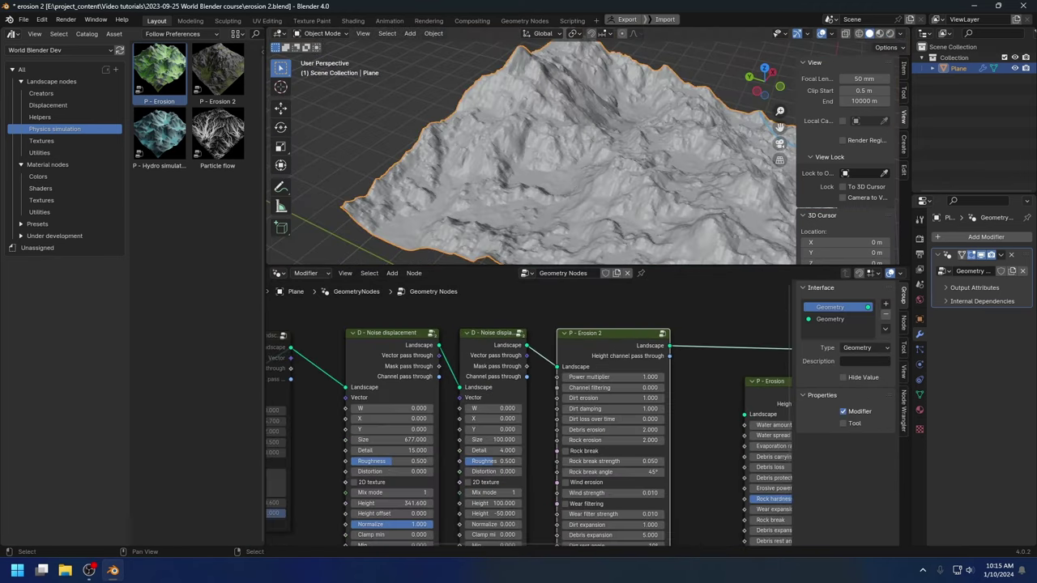
{"action": "double_click", "coordinate": [559, 359]}
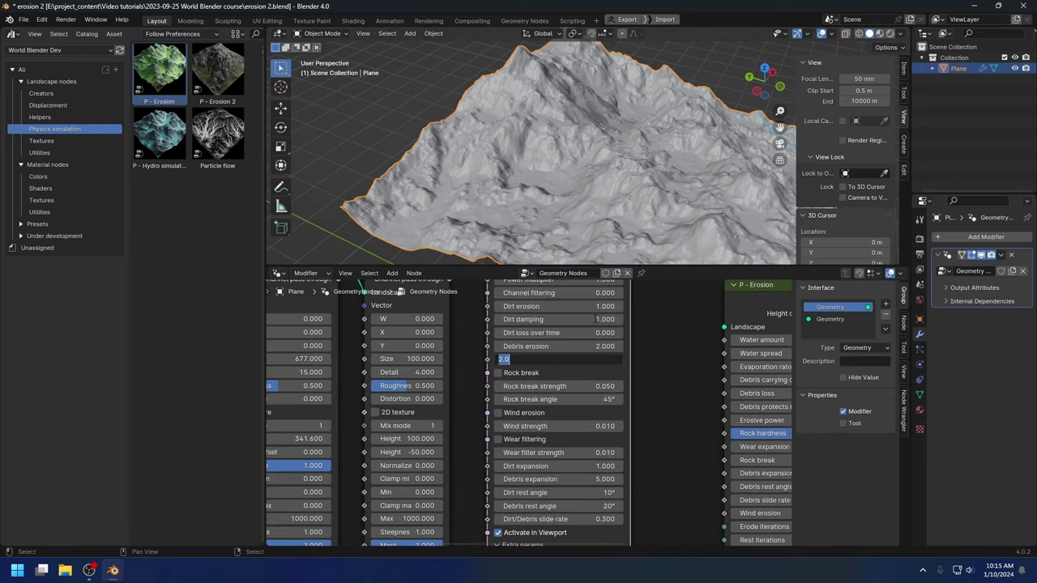
{"action": "type", "text": "4"}
{"action": "key", "text": "Return"}
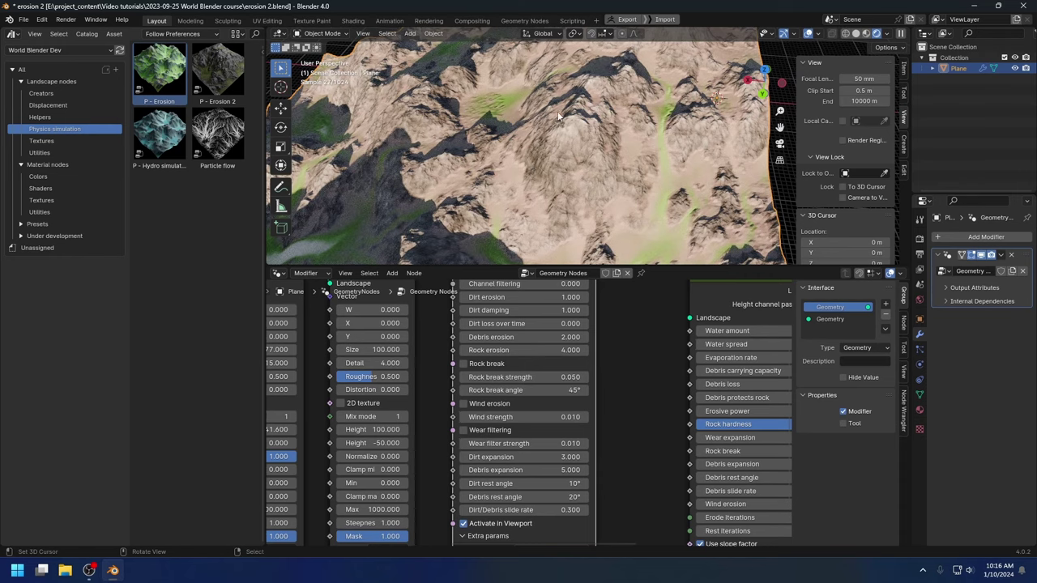
- Preview the landscape map node above the mix shaders on the rendered terrain and inspect the dirt distribution
{"action": "middle_click_drag", "start_coordinate": [557, 116], "coordinate": [586, 131]}
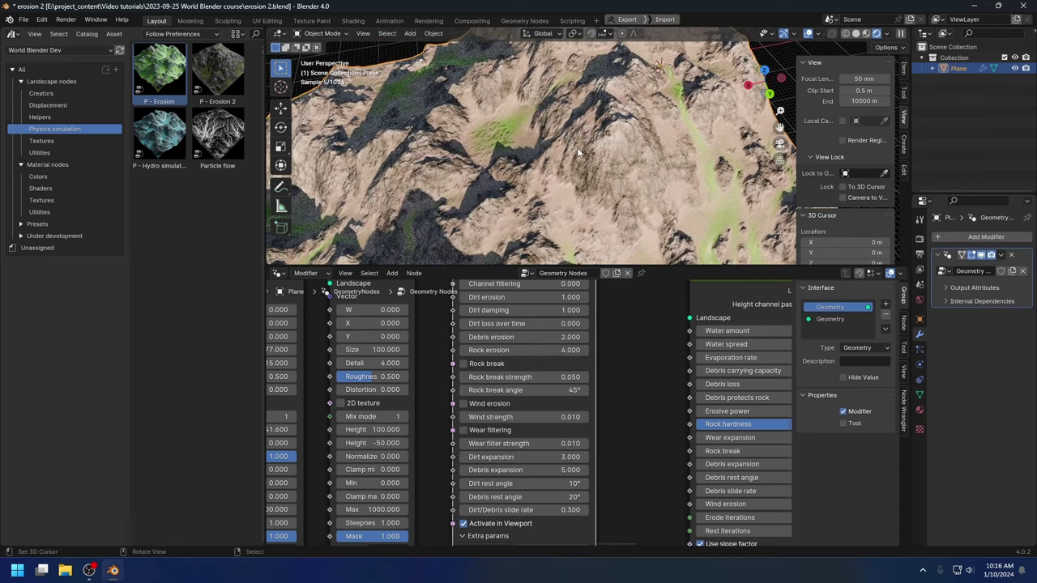
{"action": "left_click", "coordinate": [278, 273]}
{"action": "left_click", "coordinate": [324, 374]}
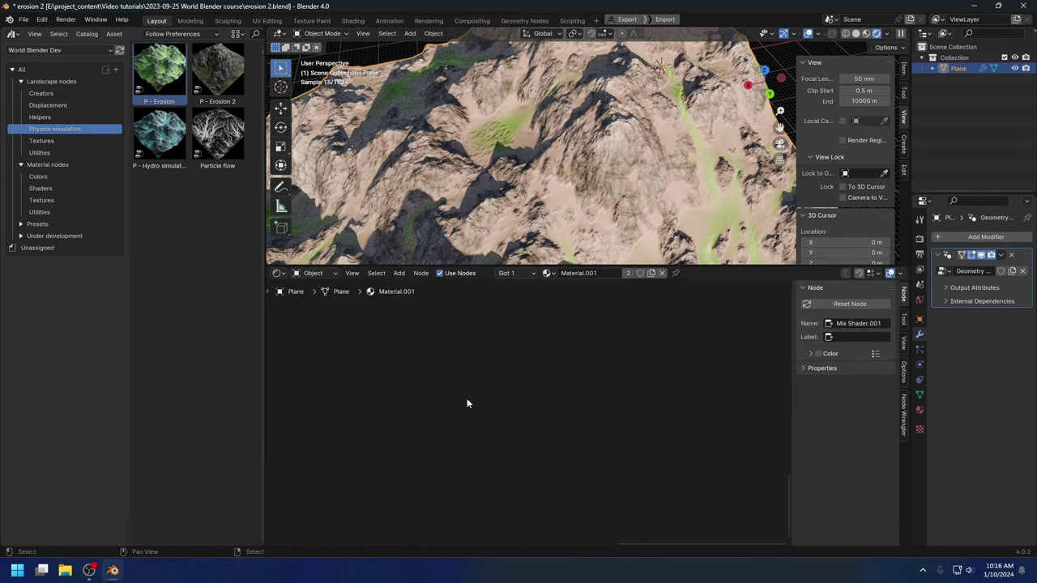
{"action": "scroll", "coordinate": [515, 446], "scroll_direction": "down", "scroll_amount": 10}
{"action": "middle_click_drag", "start_coordinate": [492, 413], "coordinate": [579, 435]}
{"action": "scroll", "coordinate": [592, 426], "scroll_direction": "up", "scroll_amount": 3}
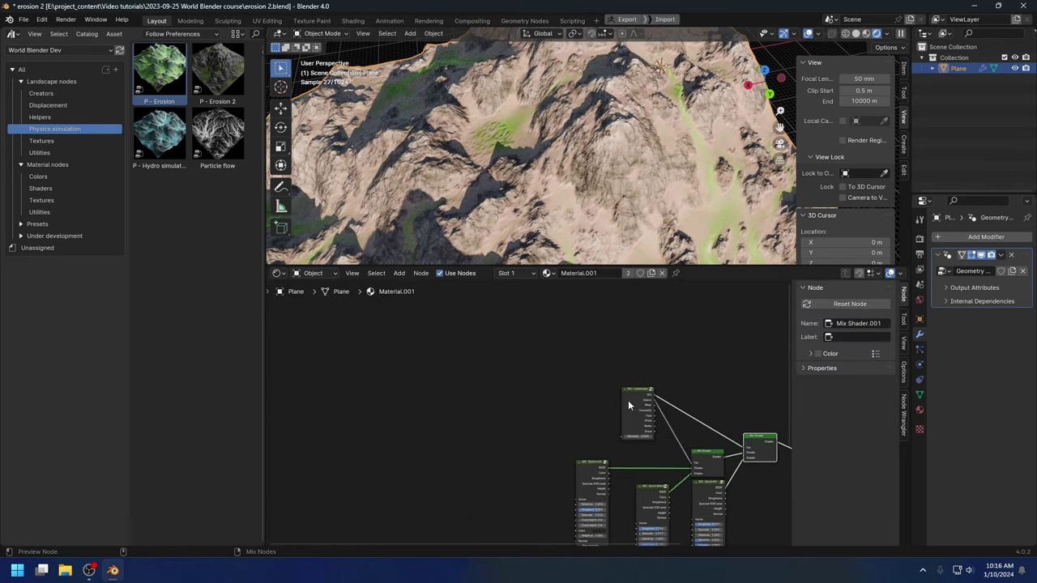
{"action": "left_click", "coordinate": [627, 400], "text": "ctrl+shift"}
{"action": "middle_click_drag", "start_coordinate": [539, 162], "coordinate": [594, 202]}
{"action": "scroll", "coordinate": [612, 150], "scroll_direction": "down", "scroll_amount": 6}
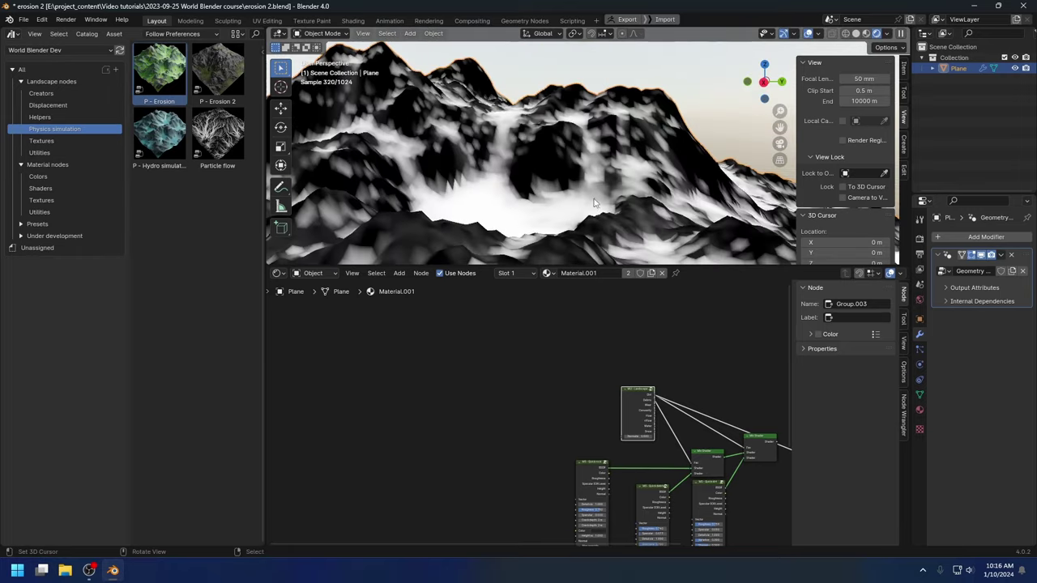
{"action": "scroll", "coordinate": [594, 202], "scroll_direction": "down", "scroll_amount": 2}
- Return to the geometry nodes and set the Dirt damping of the P - Erosion 2 node to 0
{"action": "left_click", "coordinate": [277, 274]}
{"action": "left_click", "coordinate": [319, 379]}
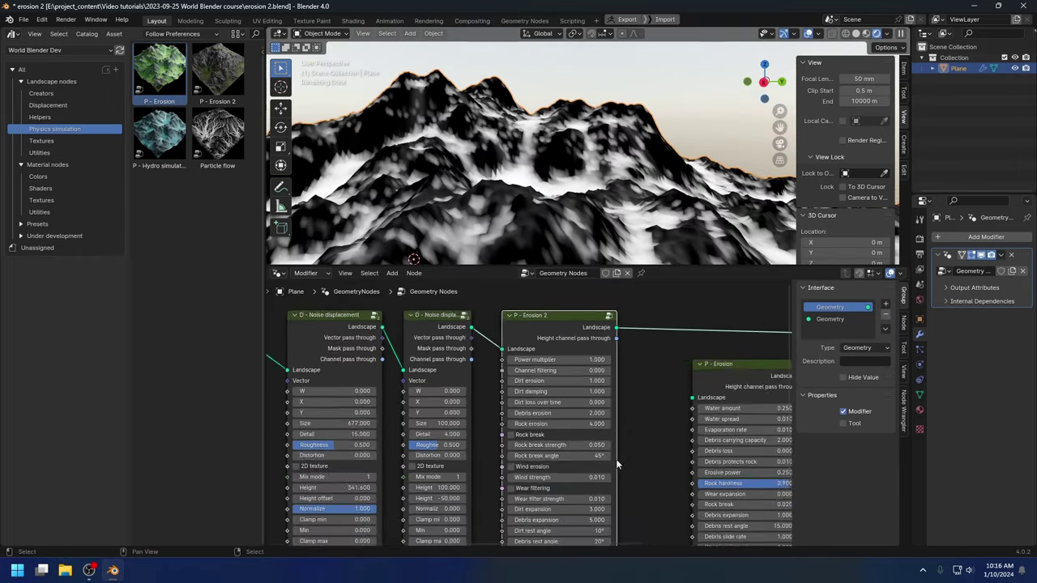
{"action": "scroll", "coordinate": [616, 458], "scroll_direction": "up", "scroll_amount": 1}
{"action": "left_click", "coordinate": [559, 391]}
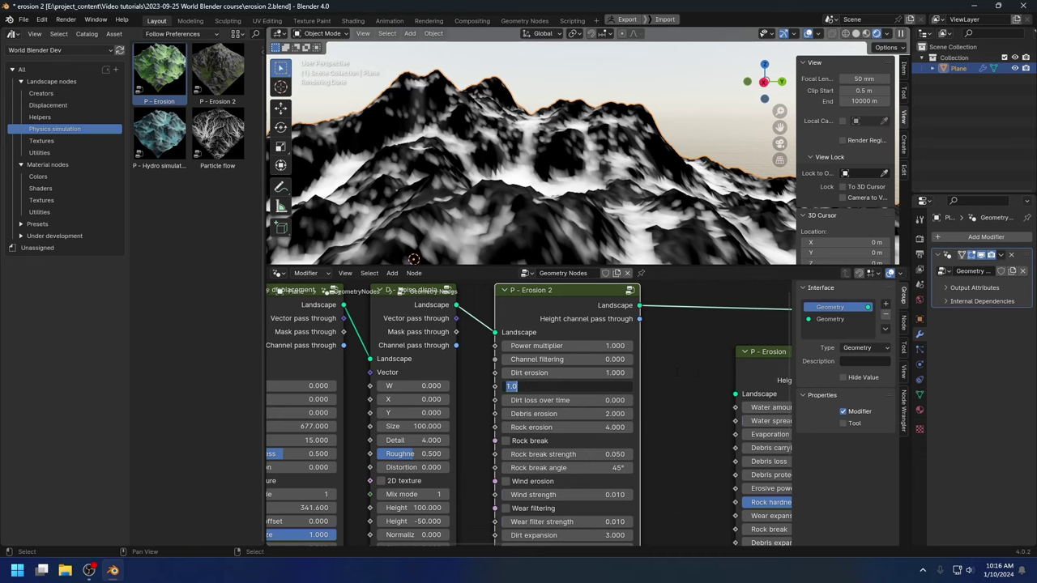
{"action": "left_click", "coordinate": [677, 372]}
{"action": "middle_click_drag", "start_coordinate": [625, 131], "coordinate": [567, 169]}
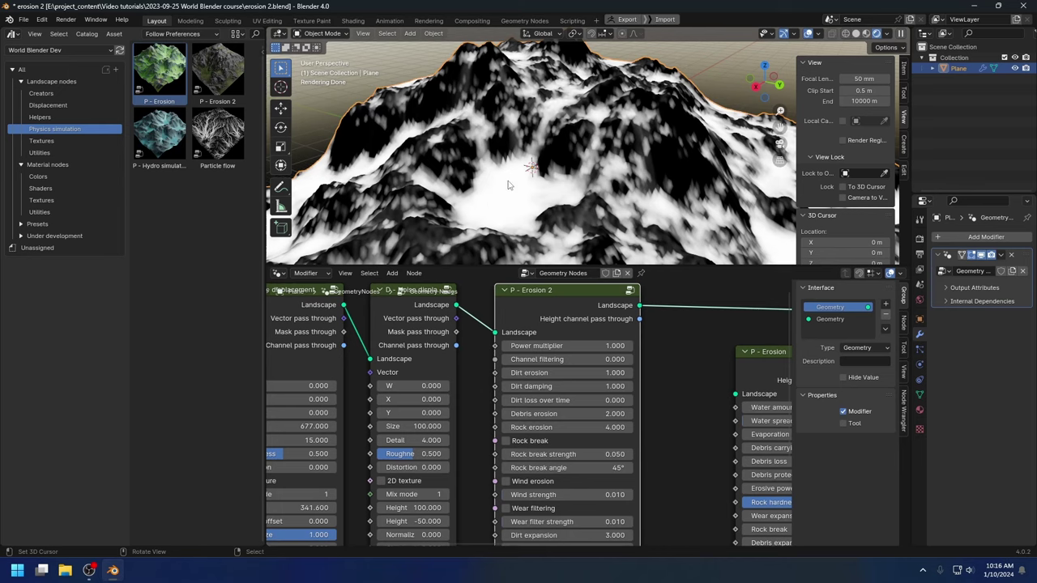
{"action": "left_click", "coordinate": [555, 372]}
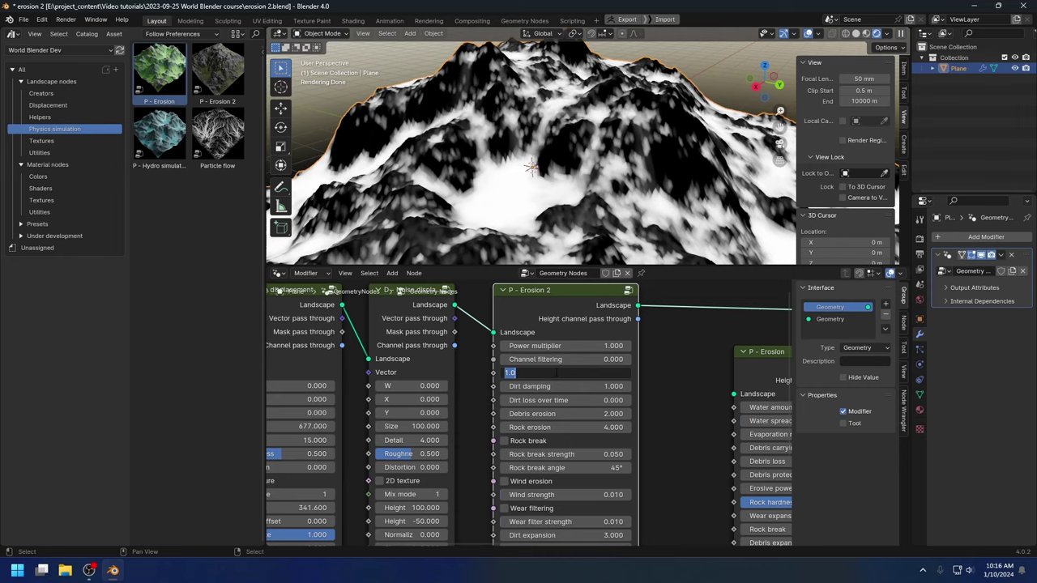
{"action": "left_click", "coordinate": [560, 386]}
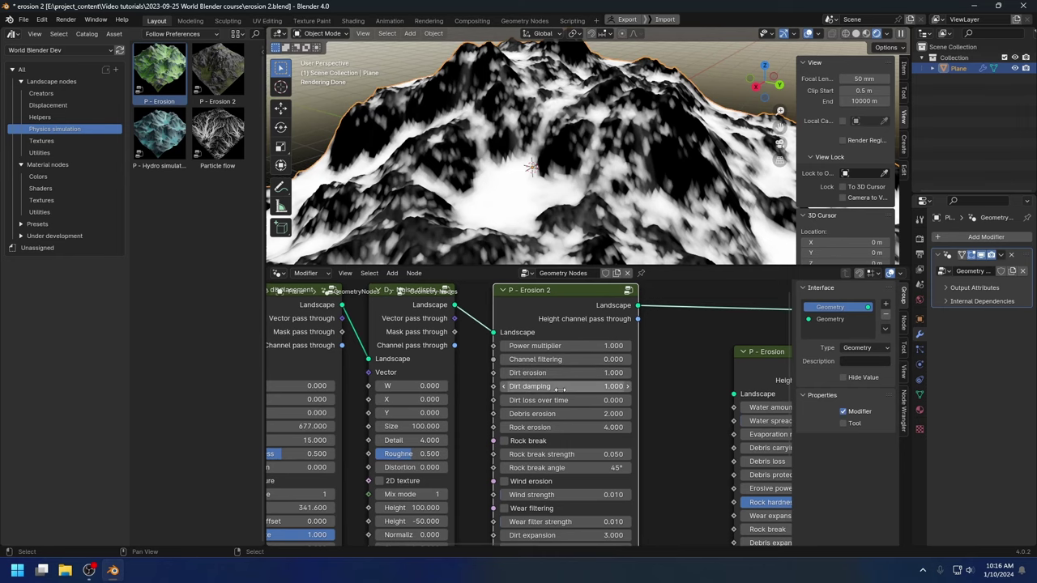
{"action": "type", "text": "0"}
{"action": "key", "text": "Return"}
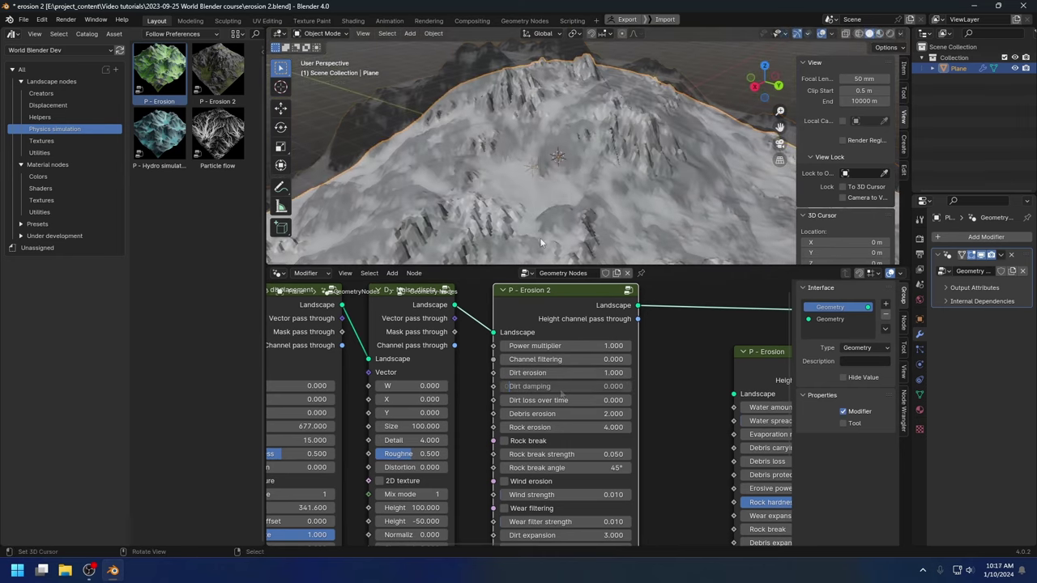
- Inspect the terrain's ridges and smooth slopes up close, then bring the Dirt expansion setting of P - Erosion 2 into view
{"action": "middle_click_drag", "start_coordinate": [561, 152], "coordinate": [509, 146]}
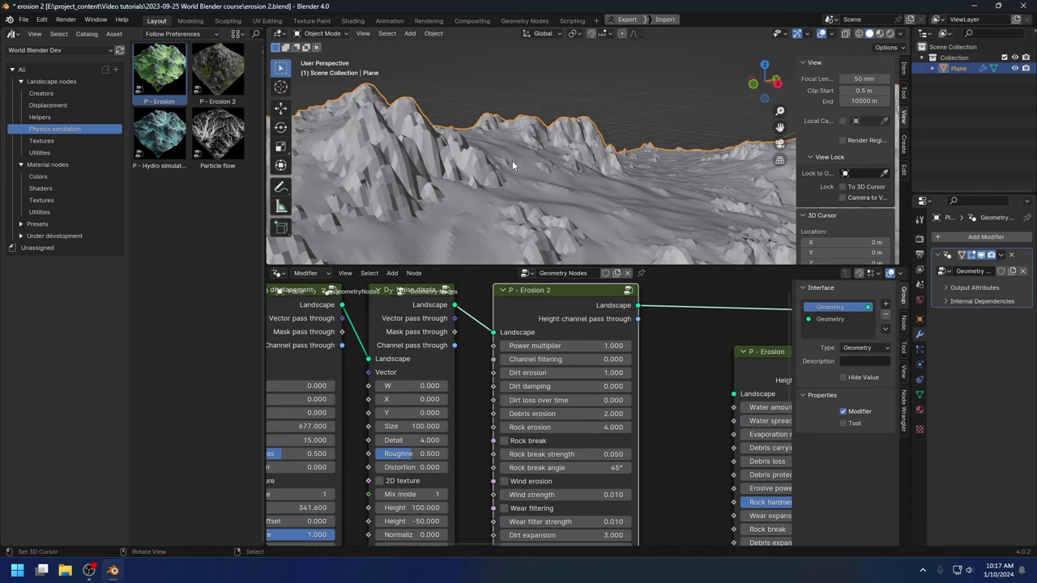
{"action": "middle_click_drag", "start_coordinate": [515, 165], "coordinate": [527, 191]}
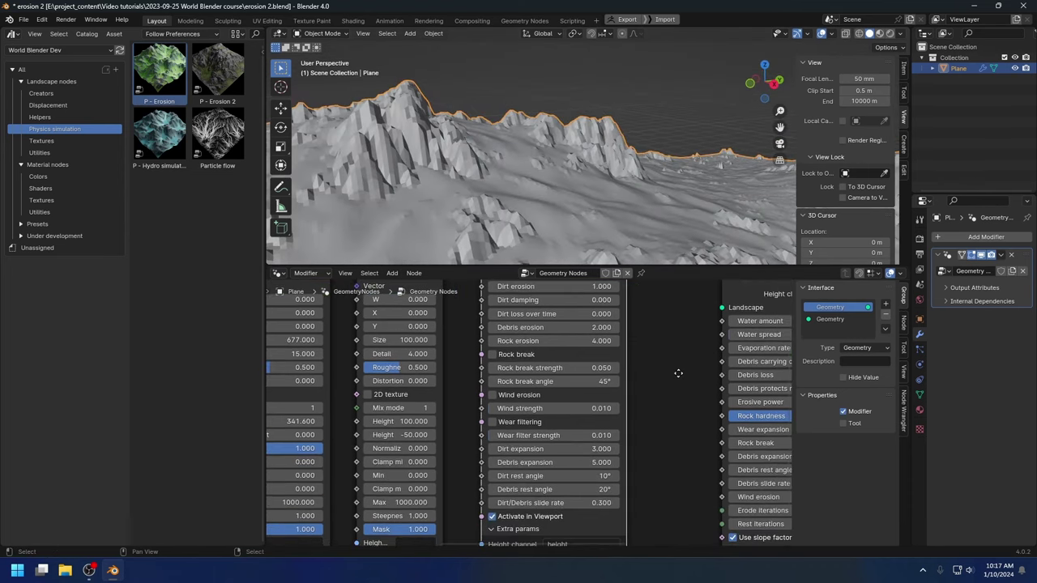
{"action": "middle_click_drag", "start_coordinate": [690, 457], "coordinate": [678, 370]}
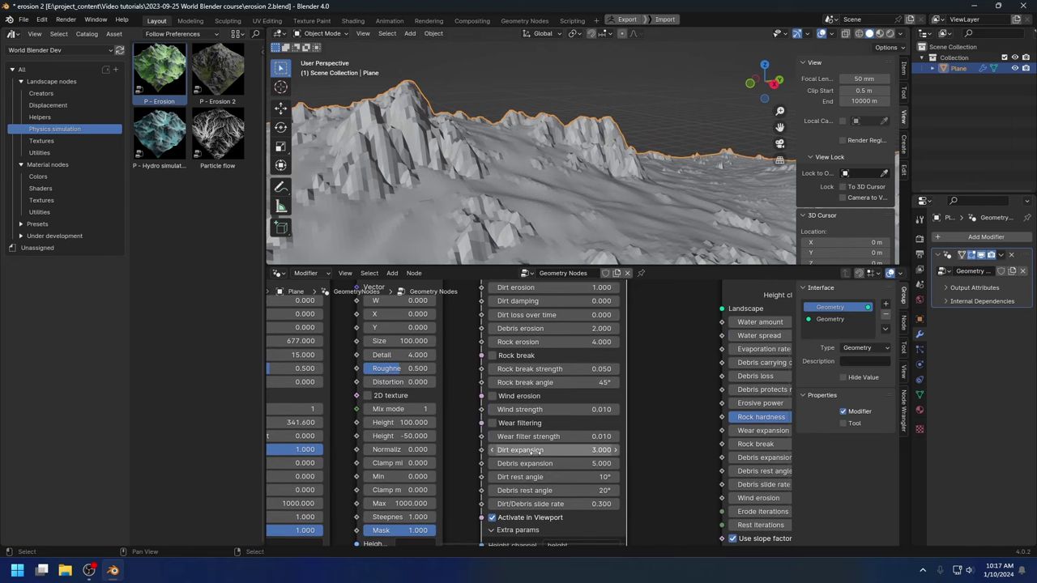
- Set the Dirt expansion of the P - Erosion 2 node to 1 and inspect the terrain's ridges, slopes and spikes
{"action": "left_click", "coordinate": [533, 450]}
{"action": "type", "text": "1"}
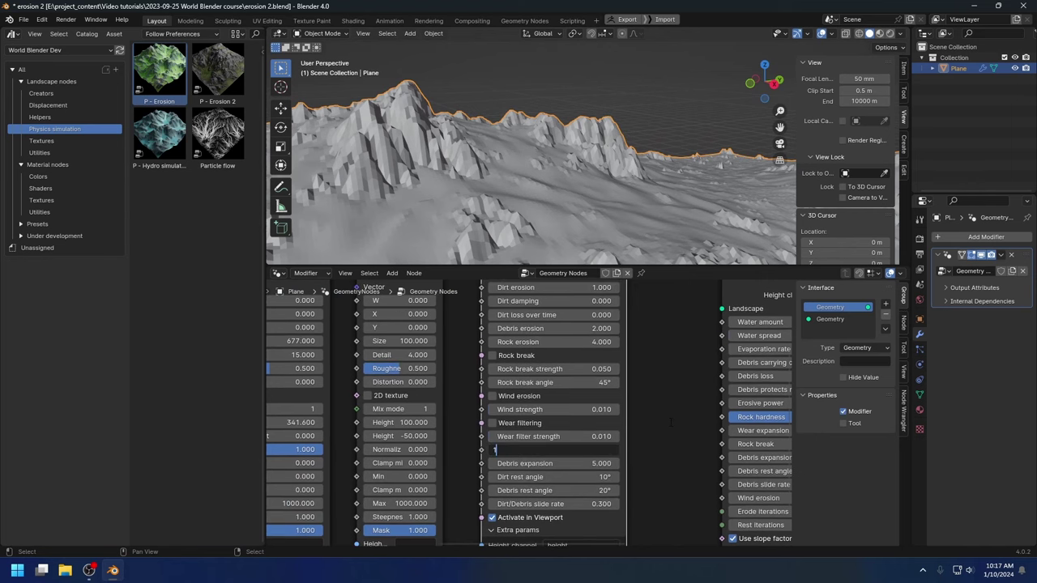
{"action": "key", "text": "Return"}
{"action": "middle_click_drag", "start_coordinate": [607, 190], "coordinate": [531, 189]}
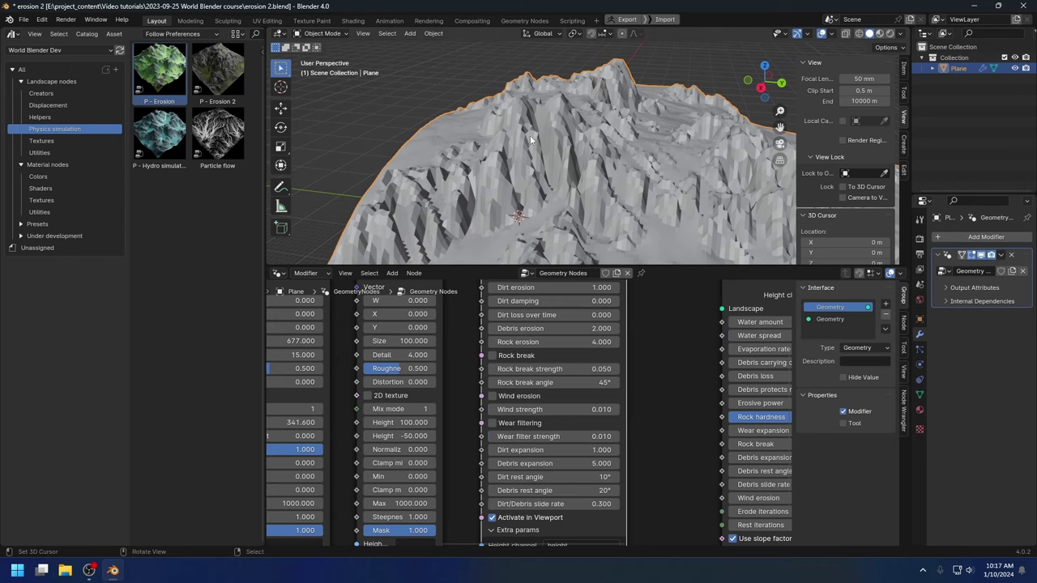
{"action": "middle_click_drag", "start_coordinate": [566, 165], "coordinate": [560, 187]}
{"action": "middle_click_drag", "start_coordinate": [542, 128], "coordinate": [429, 153]}
{"action": "mouse_move", "coordinate": [373, 116]}
{"action": "left_mouse_down"}
{"action": "mouse_move", "coordinate": [401, 148]}
{"action": "mouse_move", "coordinate": [551, 236]}
{"action": "mouse_move", "coordinate": [555, 177]}
{"action": "mouse_move", "coordinate": [562, 240]}
{"action": "mouse_move", "coordinate": [547, 226]}
{"action": "mouse_move", "coordinate": [555, 179]}
{"action": "mouse_move", "coordinate": [552, 224]}
{"action": "left_mouse_up"}
{"action": "key", "text": "Escape"}
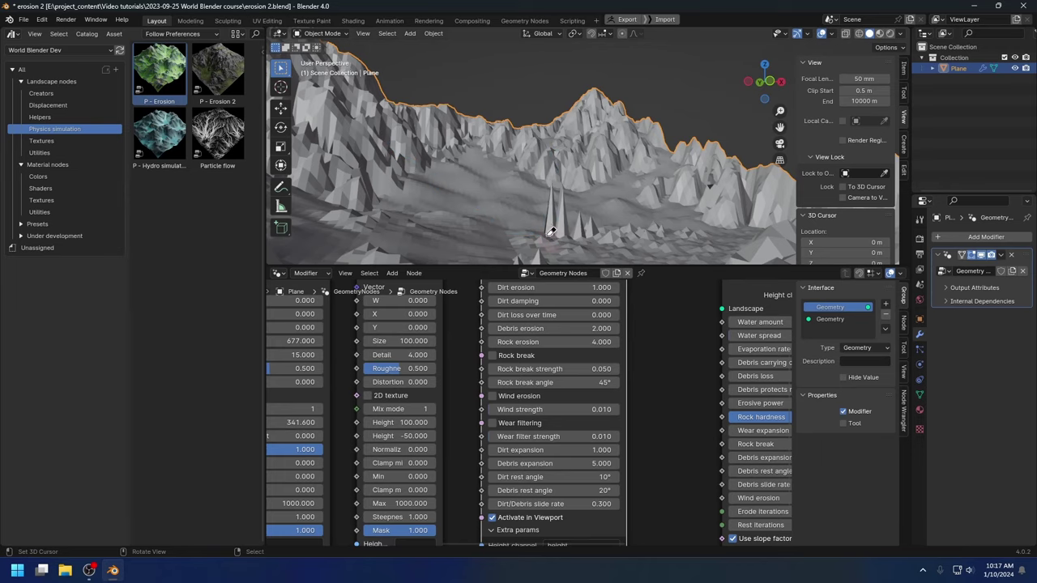
{"action": "middle_click_drag", "start_coordinate": [523, 217], "coordinate": [511, 218]}
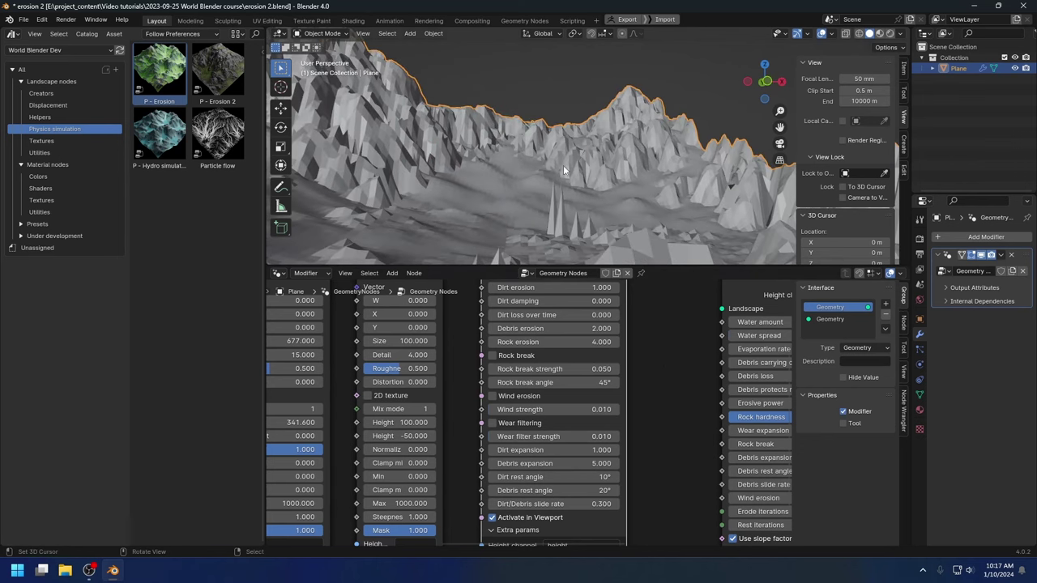
- Set the Rest iterations in the Extra params of the P - Erosion 2 node to 128 and check the terrain's slopes
{"action": "middle_click_drag", "start_coordinate": [647, 518], "coordinate": [660, 320]}
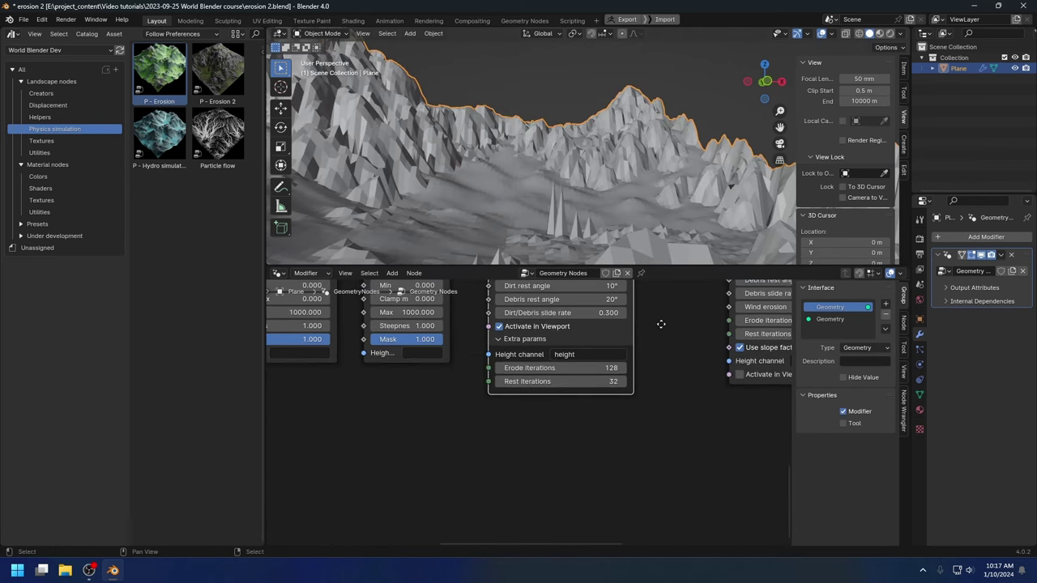
{"action": "left_click", "coordinate": [559, 381]}
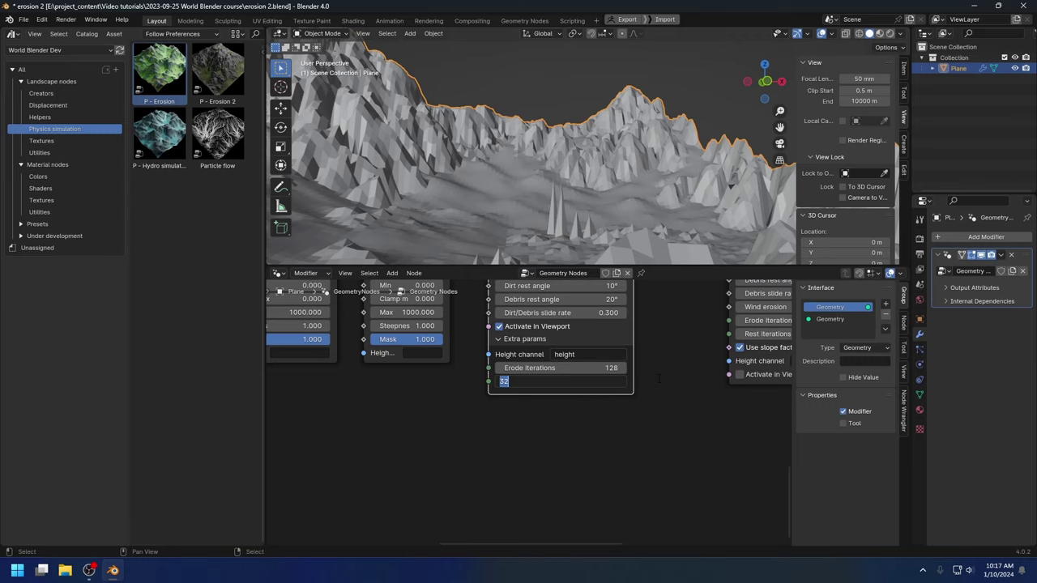
{"action": "key", "text": "Return"}
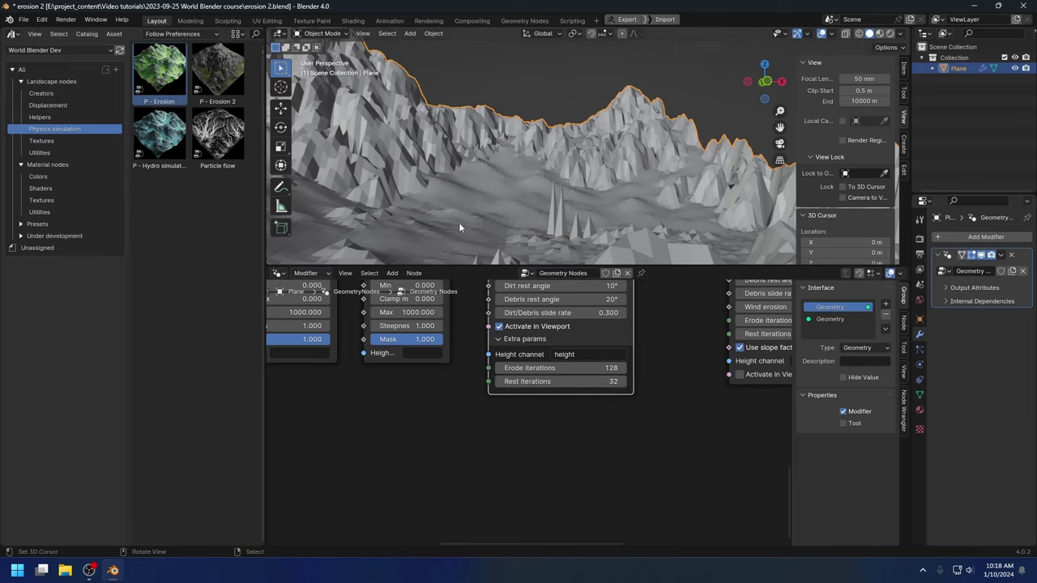
{"action": "left_click", "coordinate": [551, 381]}
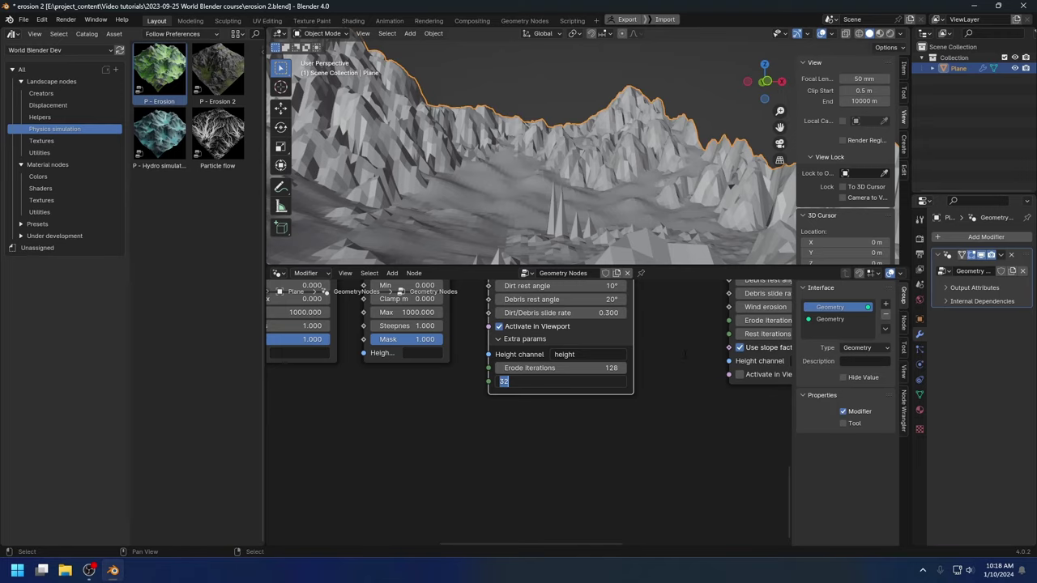
{"action": "type", "text": "128"}
{"action": "key", "text": "Return"}
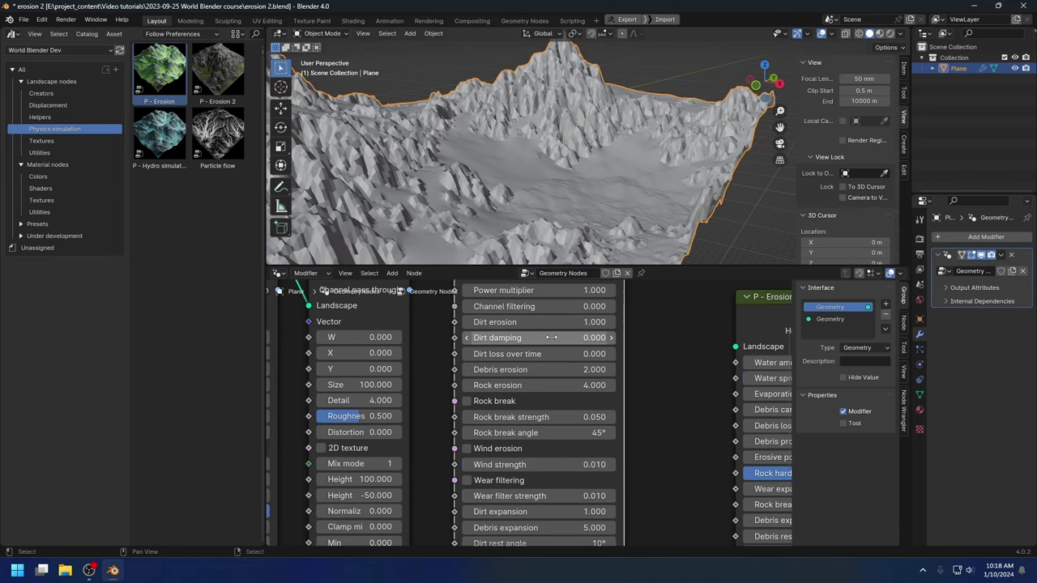
{"action": "middle_click_drag", "start_coordinate": [547, 329], "coordinate": [551, 340]}
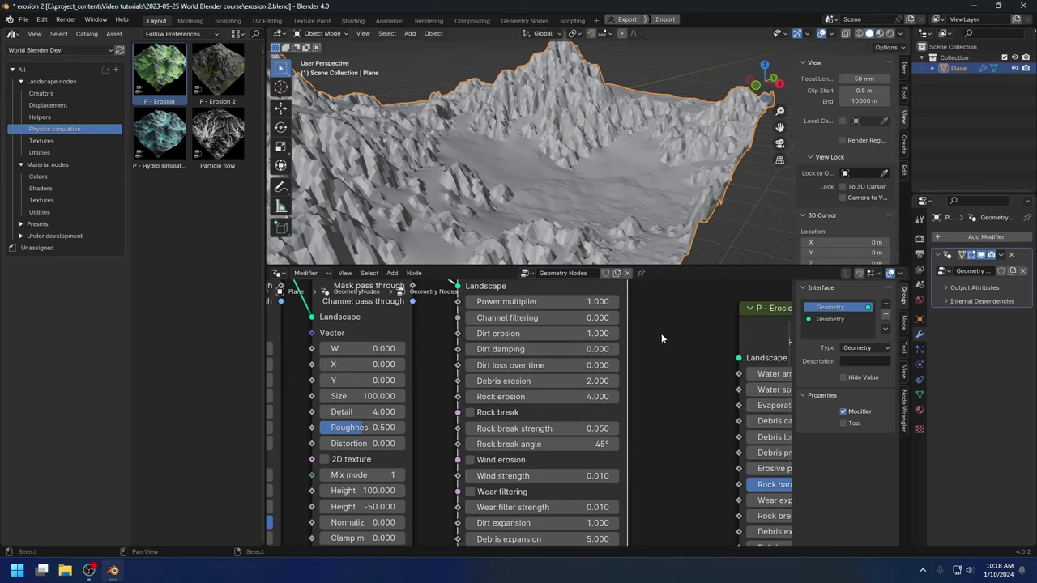
{"action": "middle_click_drag", "start_coordinate": [629, 160], "coordinate": [612, 153]}
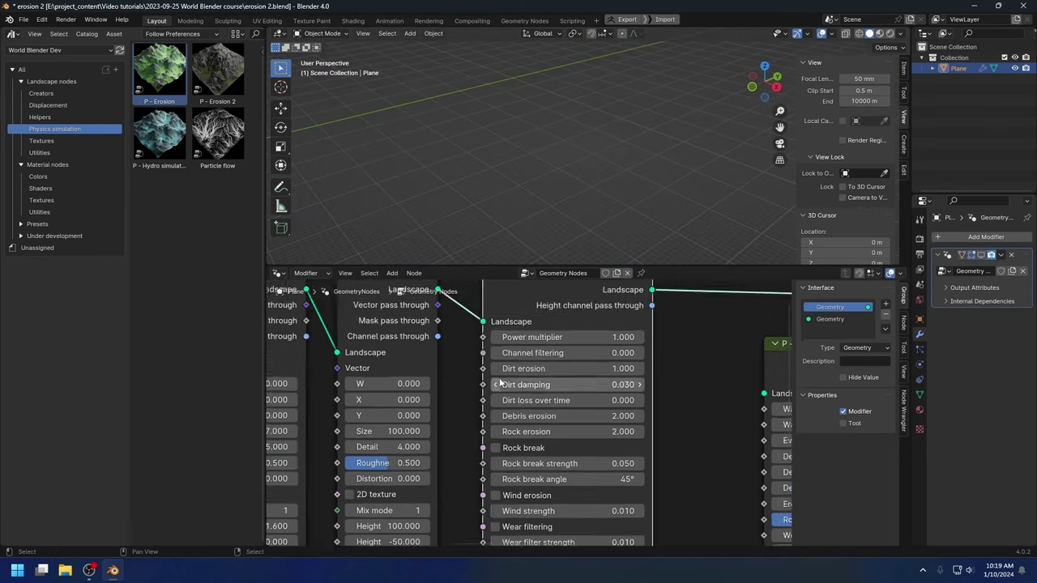
- Examine the Dirt damping and Dirt loss over time parameters of the P - Erosion 2 node up close
{"action": "scroll", "coordinate": [522, 401], "scroll_direction": "up", "scroll_amount": 2}
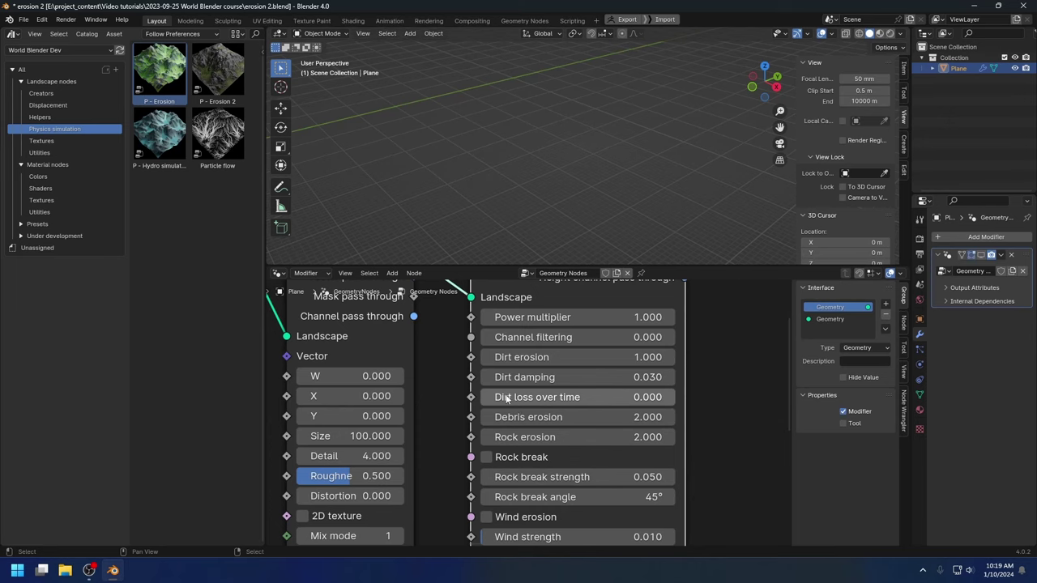
{"action": "middle_click_drag", "start_coordinate": [601, 405], "coordinate": [585, 410]}
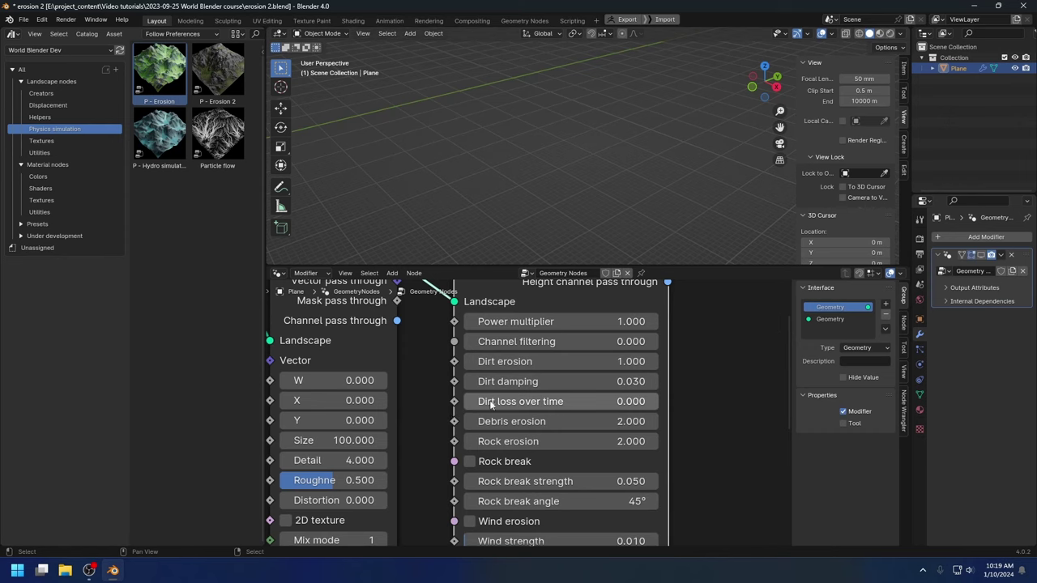
{"action": "scroll", "coordinate": [672, 358], "scroll_direction": "up", "scroll_amount": 3, "text": "shift"}
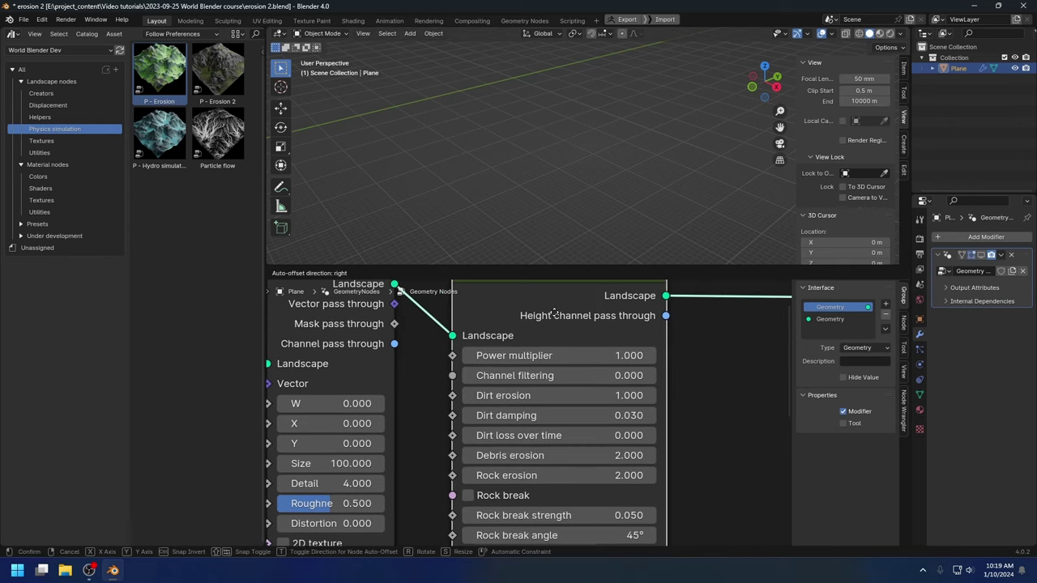